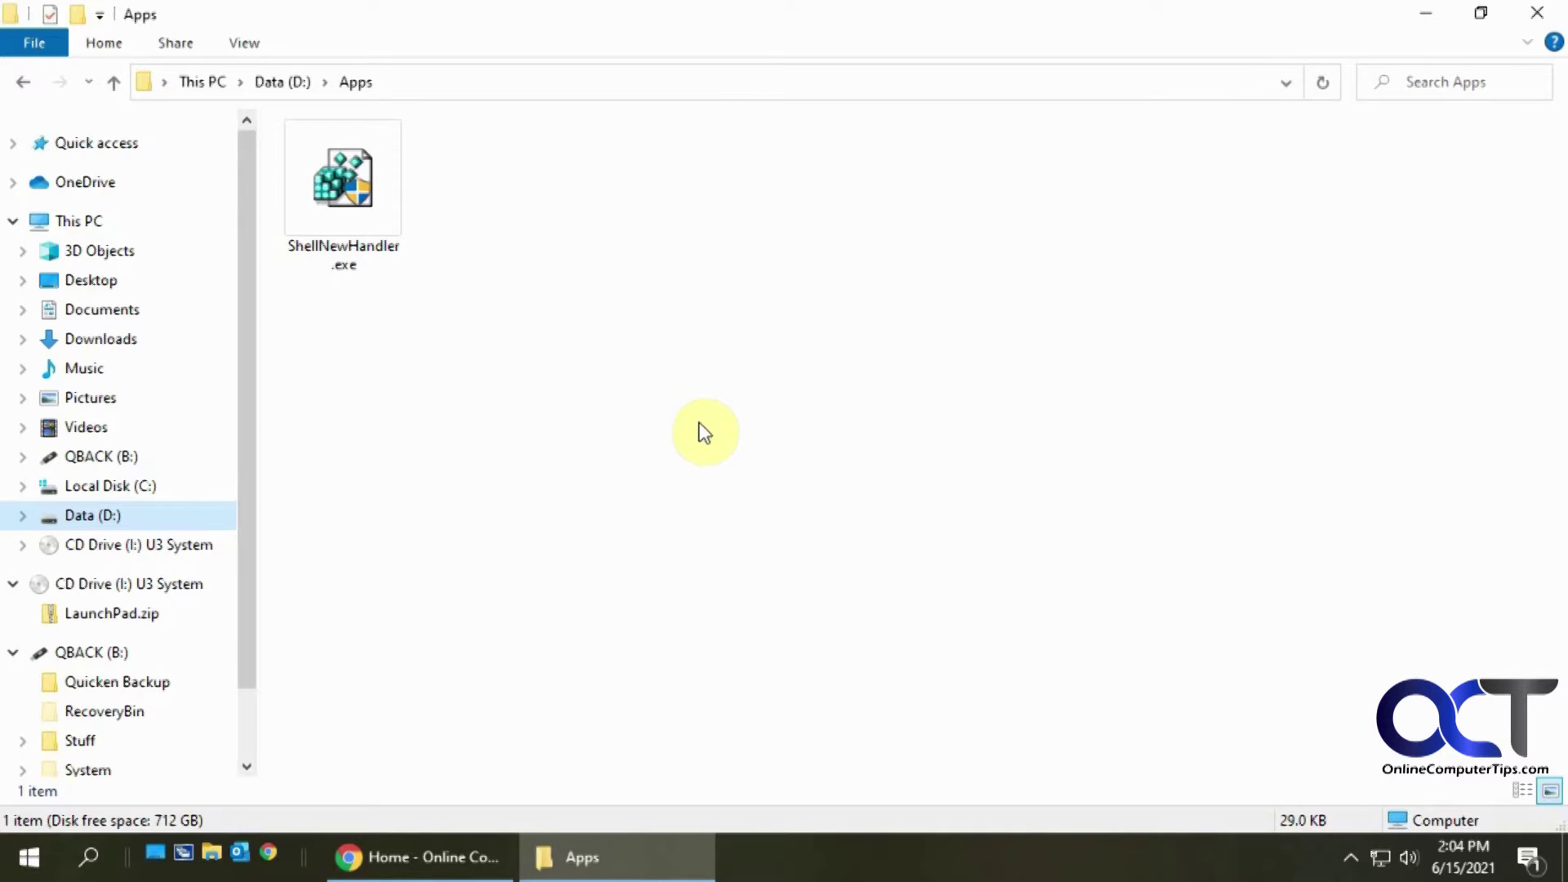
Create an empty text document named notes.txt in the Apps folder
{"action": "right_click", "coordinate": [790, 459]}
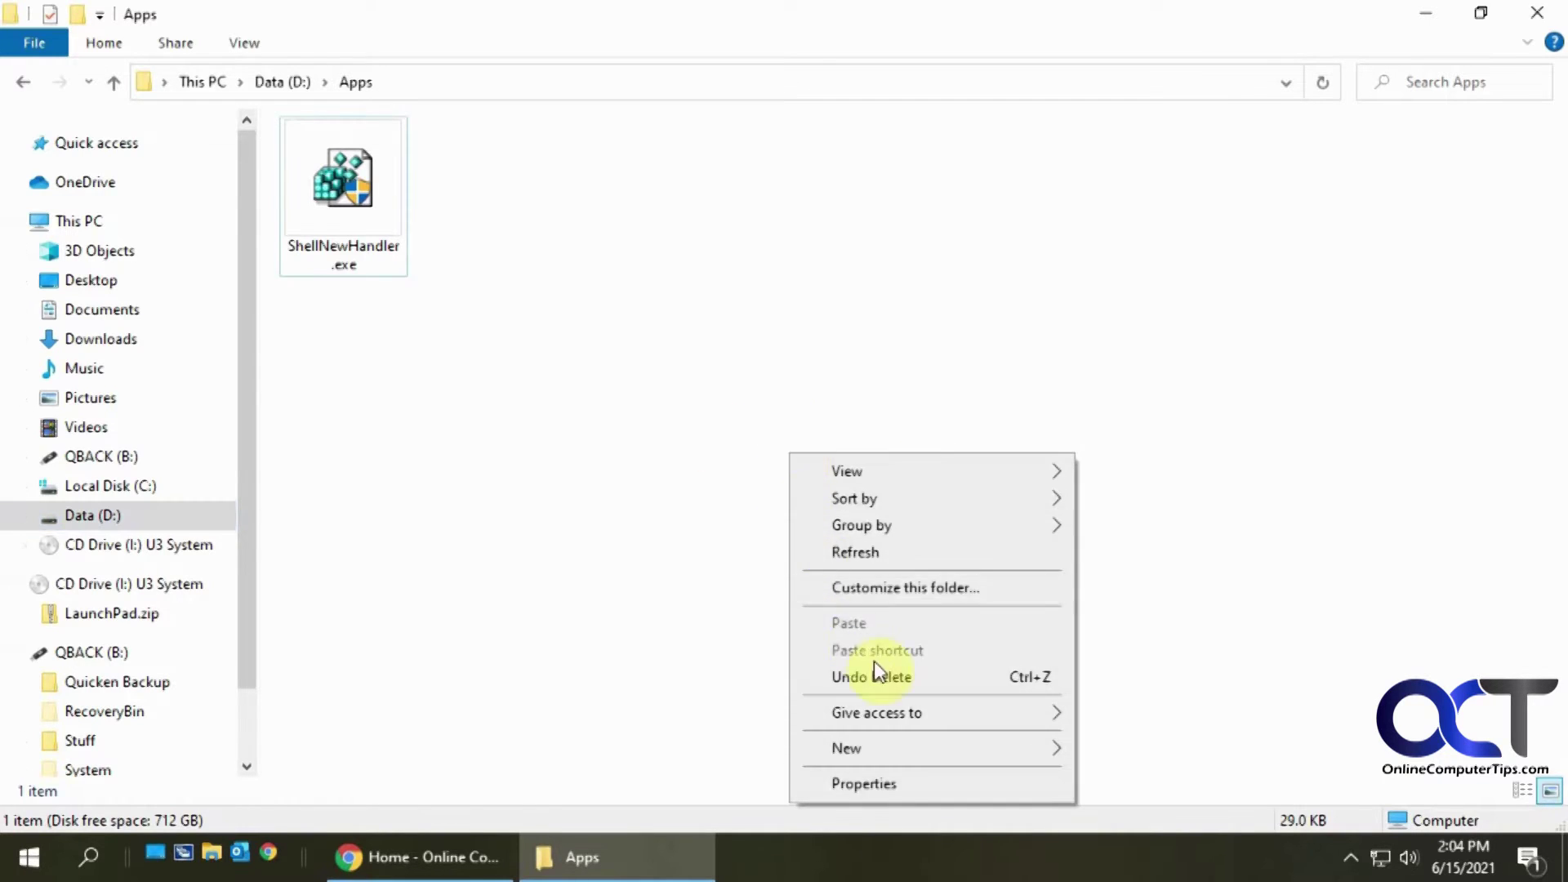
{"action": "mouse_move", "coordinate": [910, 747]}
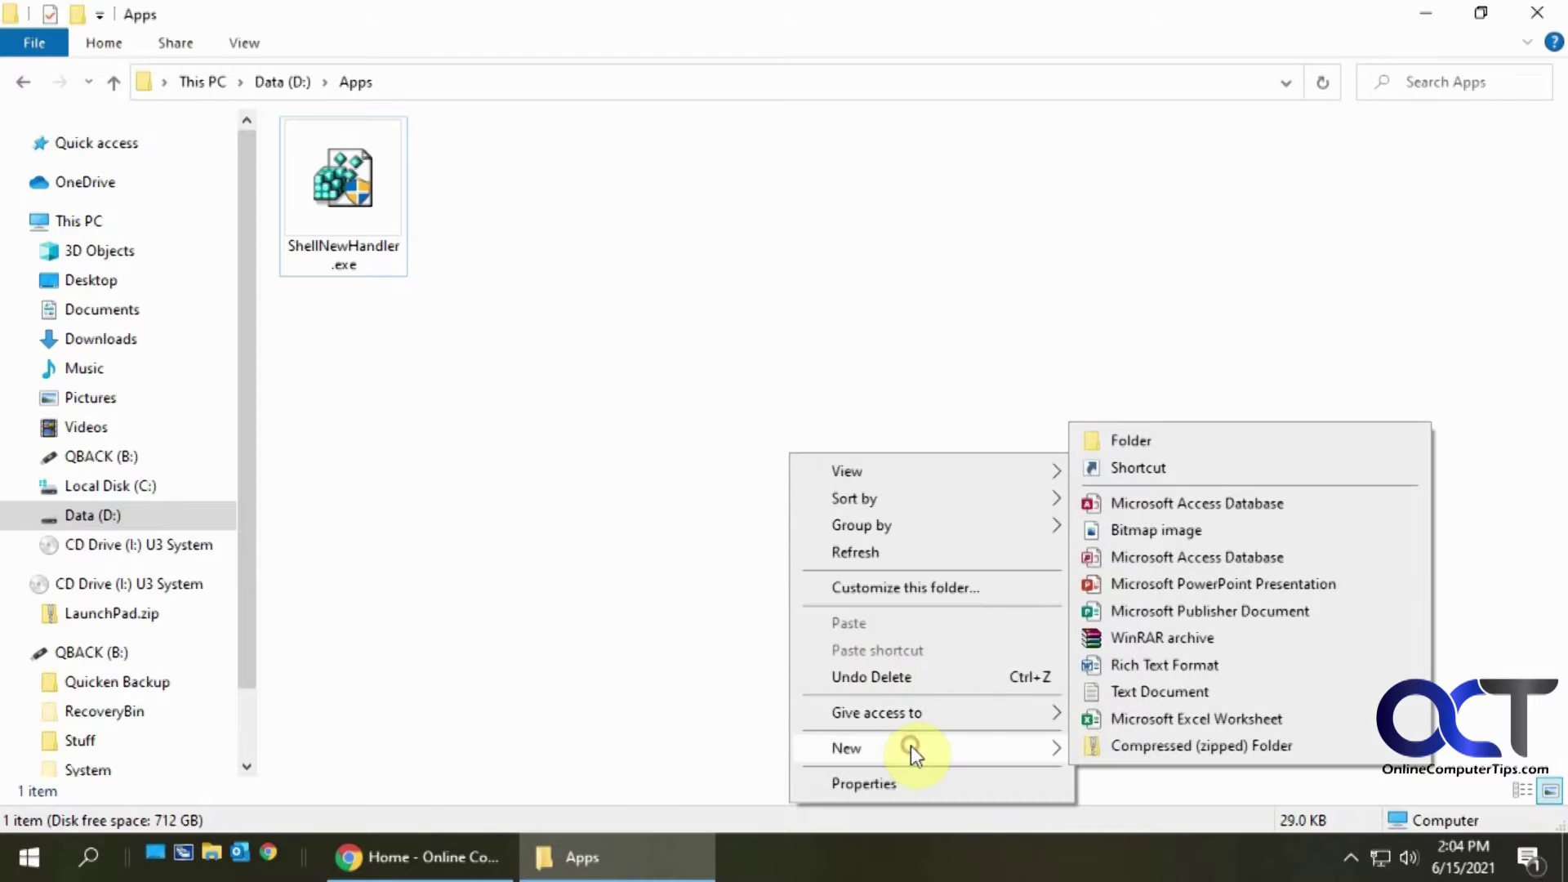
{"action": "left_click", "coordinate": [1150, 695]}
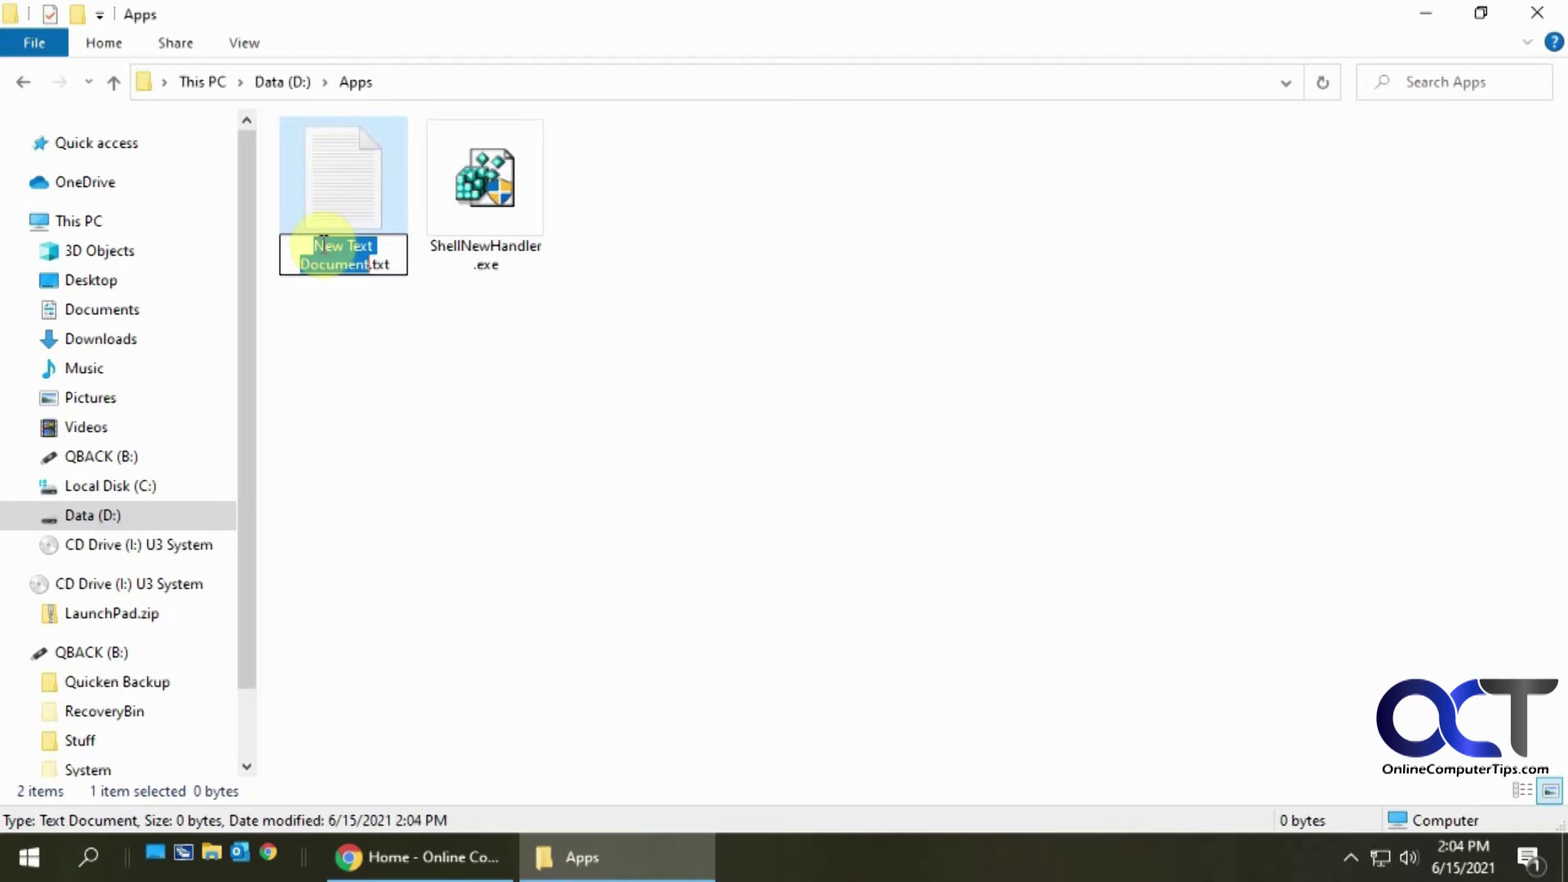
{"action": "type", "text": "notes"}
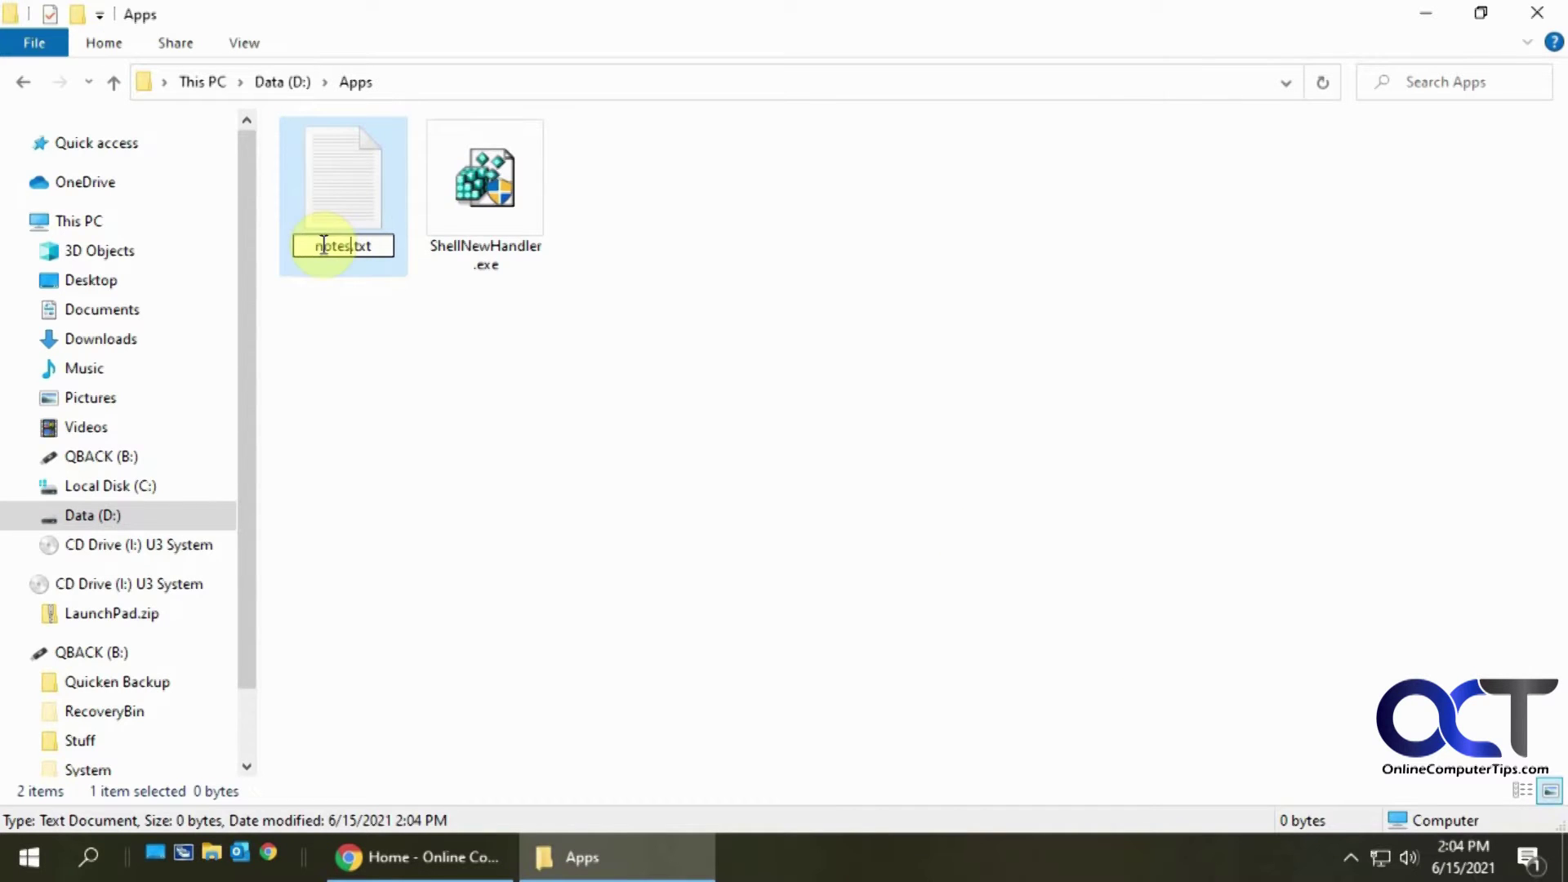
{"action": "key", "text": "Return"}
Review the New submenu's file types, including Rich Text Format and WinRAR archive, then bring up the Start menu
{"action": "right_click", "coordinate": [756, 514]}
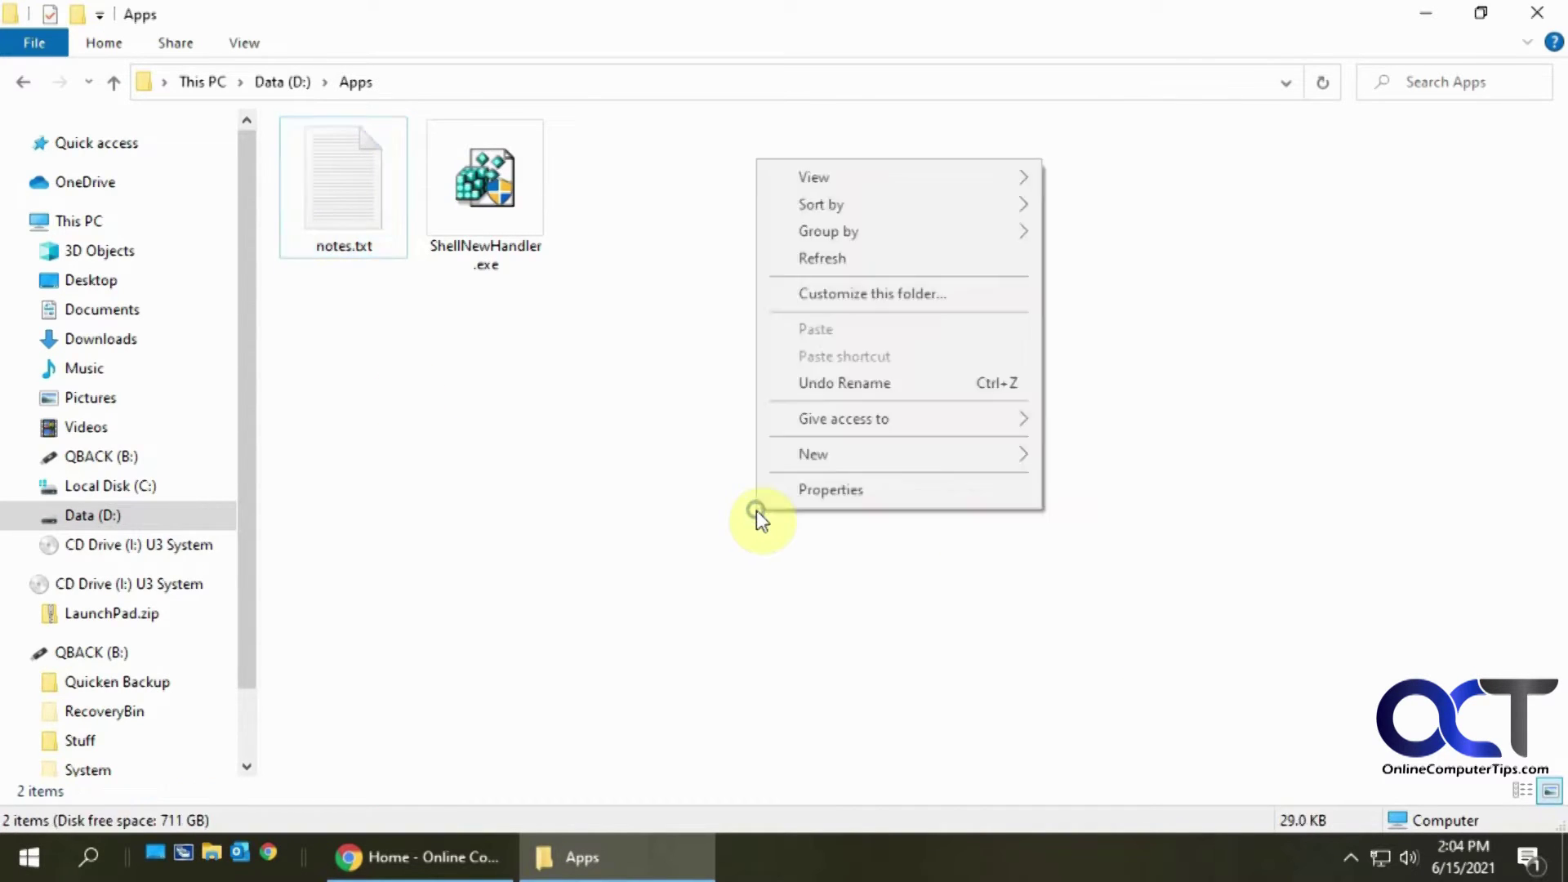
{"action": "mouse_move", "coordinate": [794, 457]}
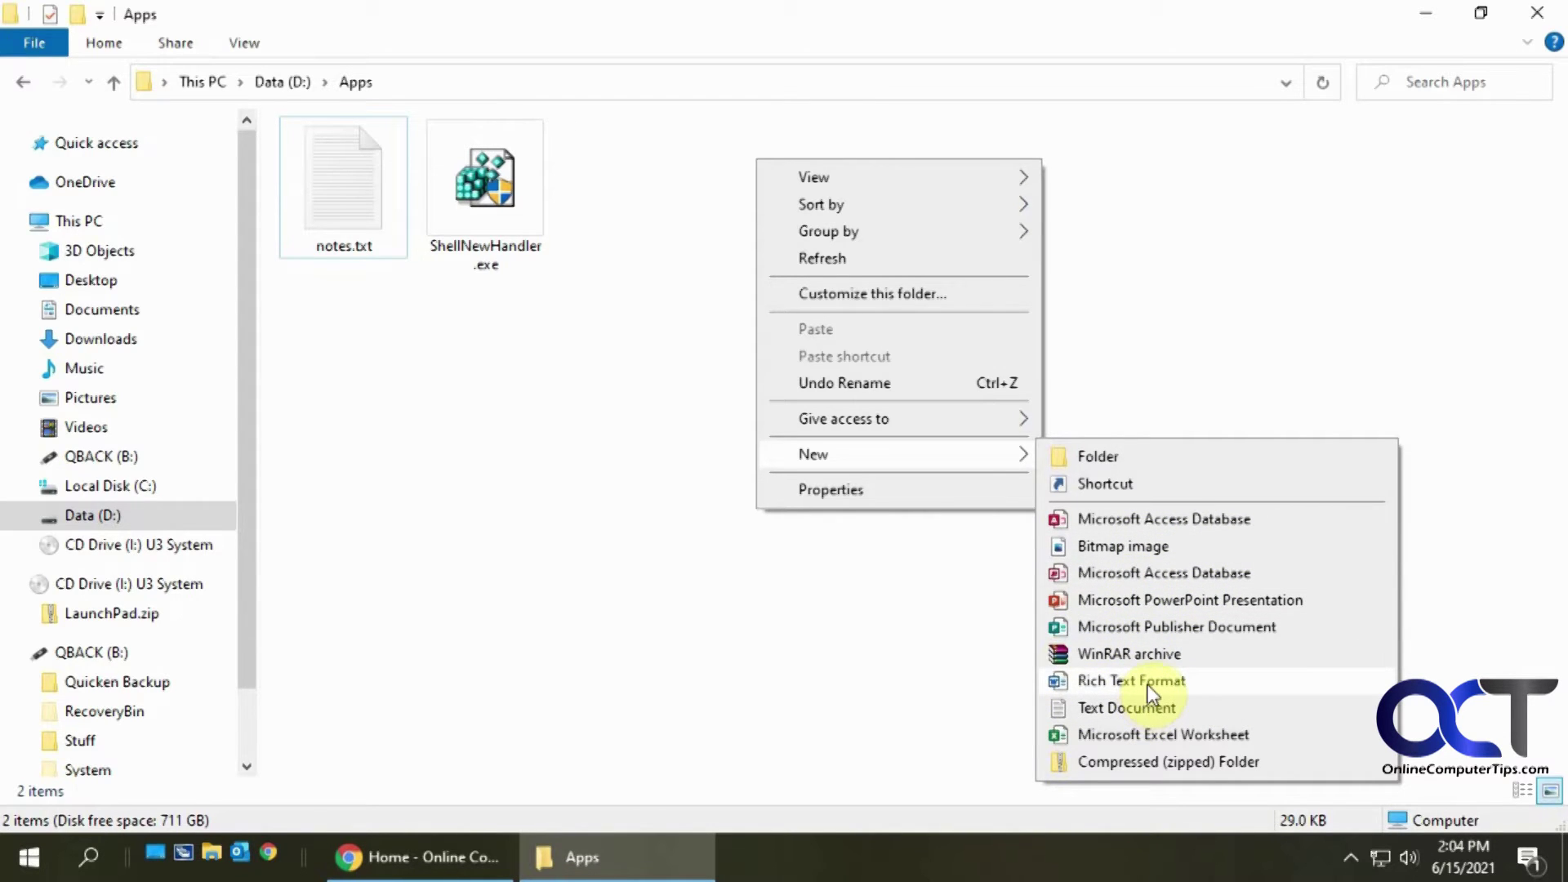
{"action": "left_click", "coordinate": [898, 631]}
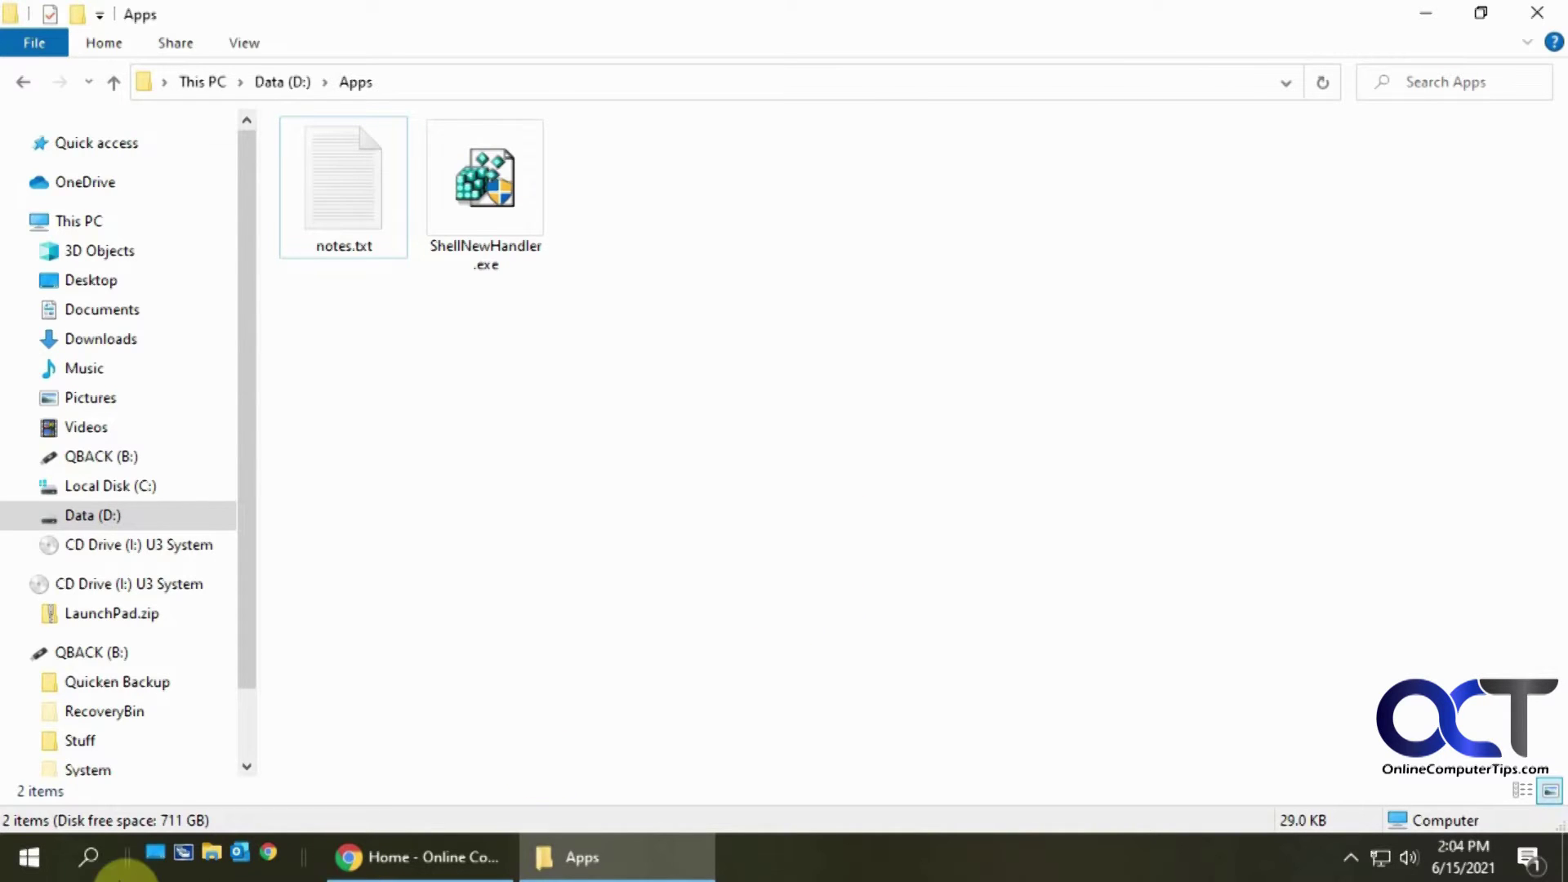
{"action": "left_click", "coordinate": [26, 869]}
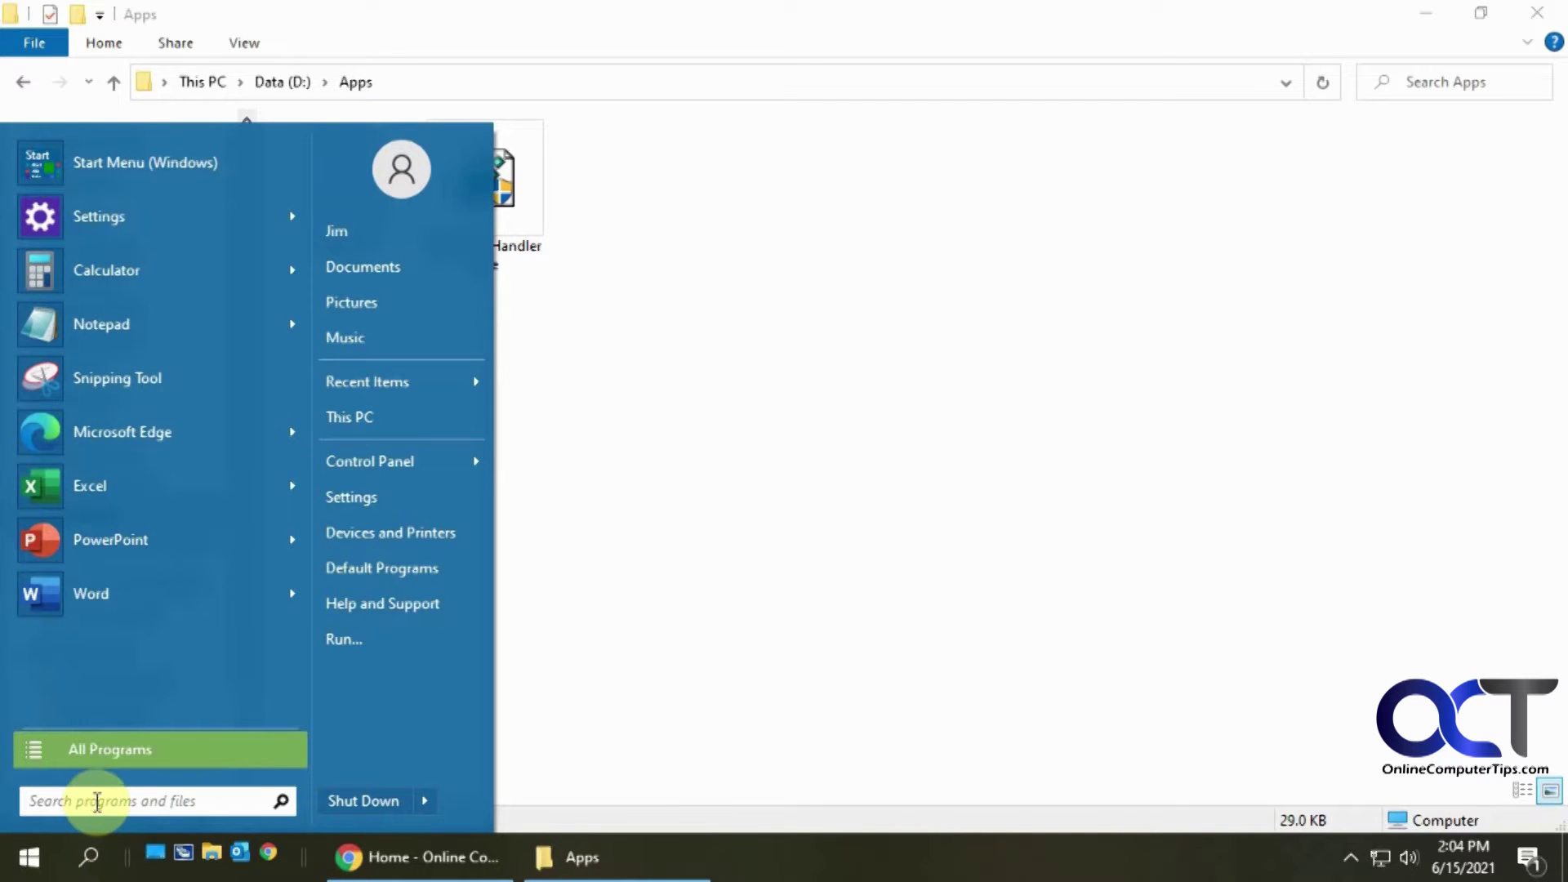
Launch regedit.exe from Start search and collapse HKEY_CLASSES_ROOT to list the five root hives
{"action": "type", "text": "regedit"}
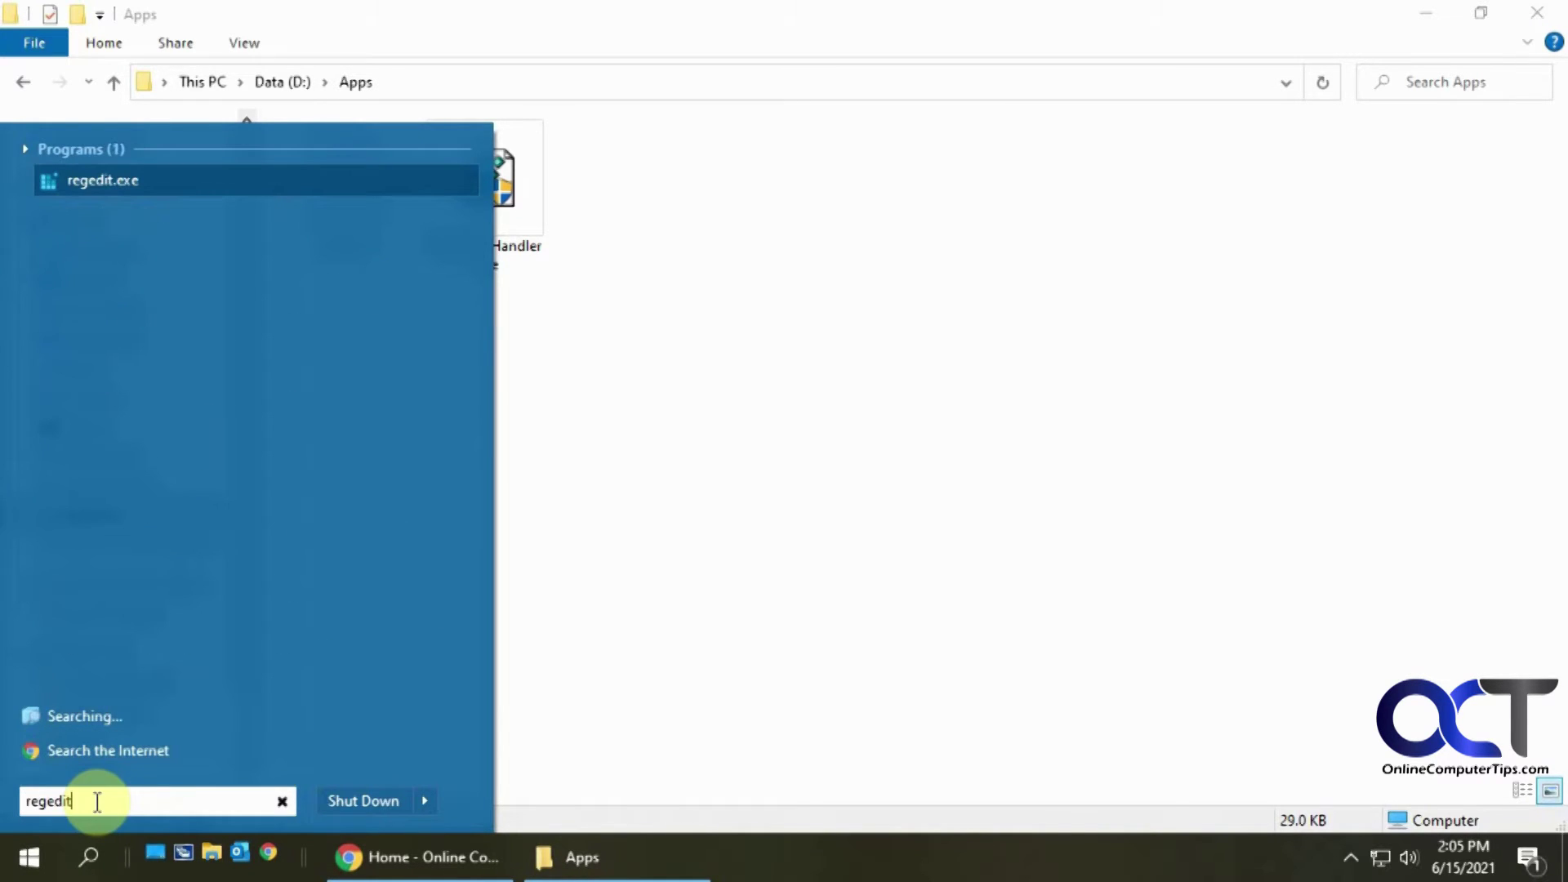
{"action": "left_click", "coordinate": [105, 180]}
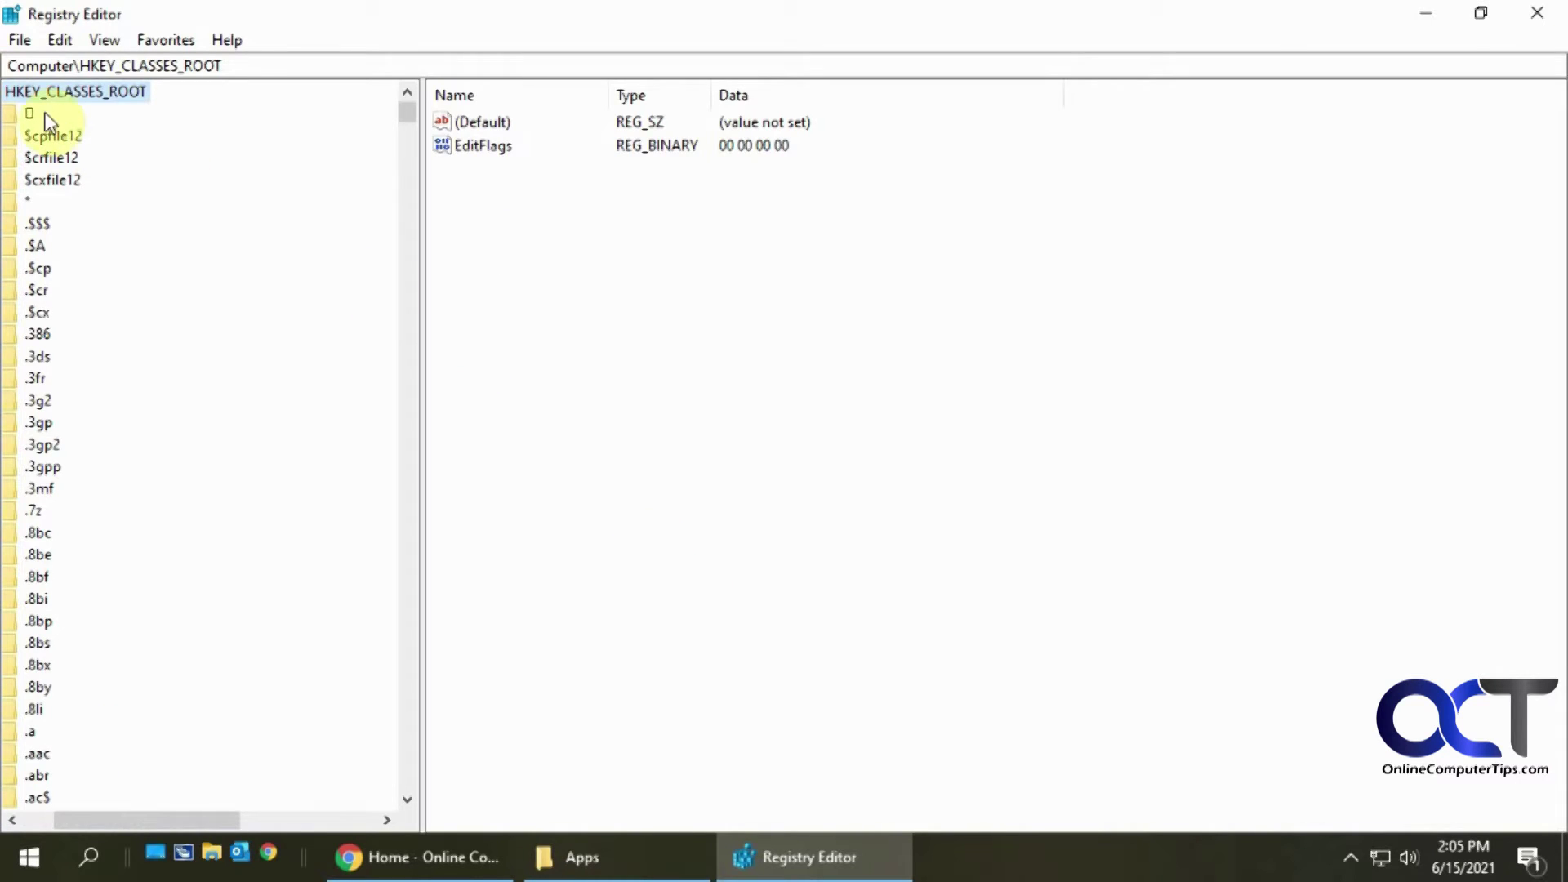
{"action": "left_click_drag", "start_coordinate": [214, 817], "coordinate": [151, 817]}
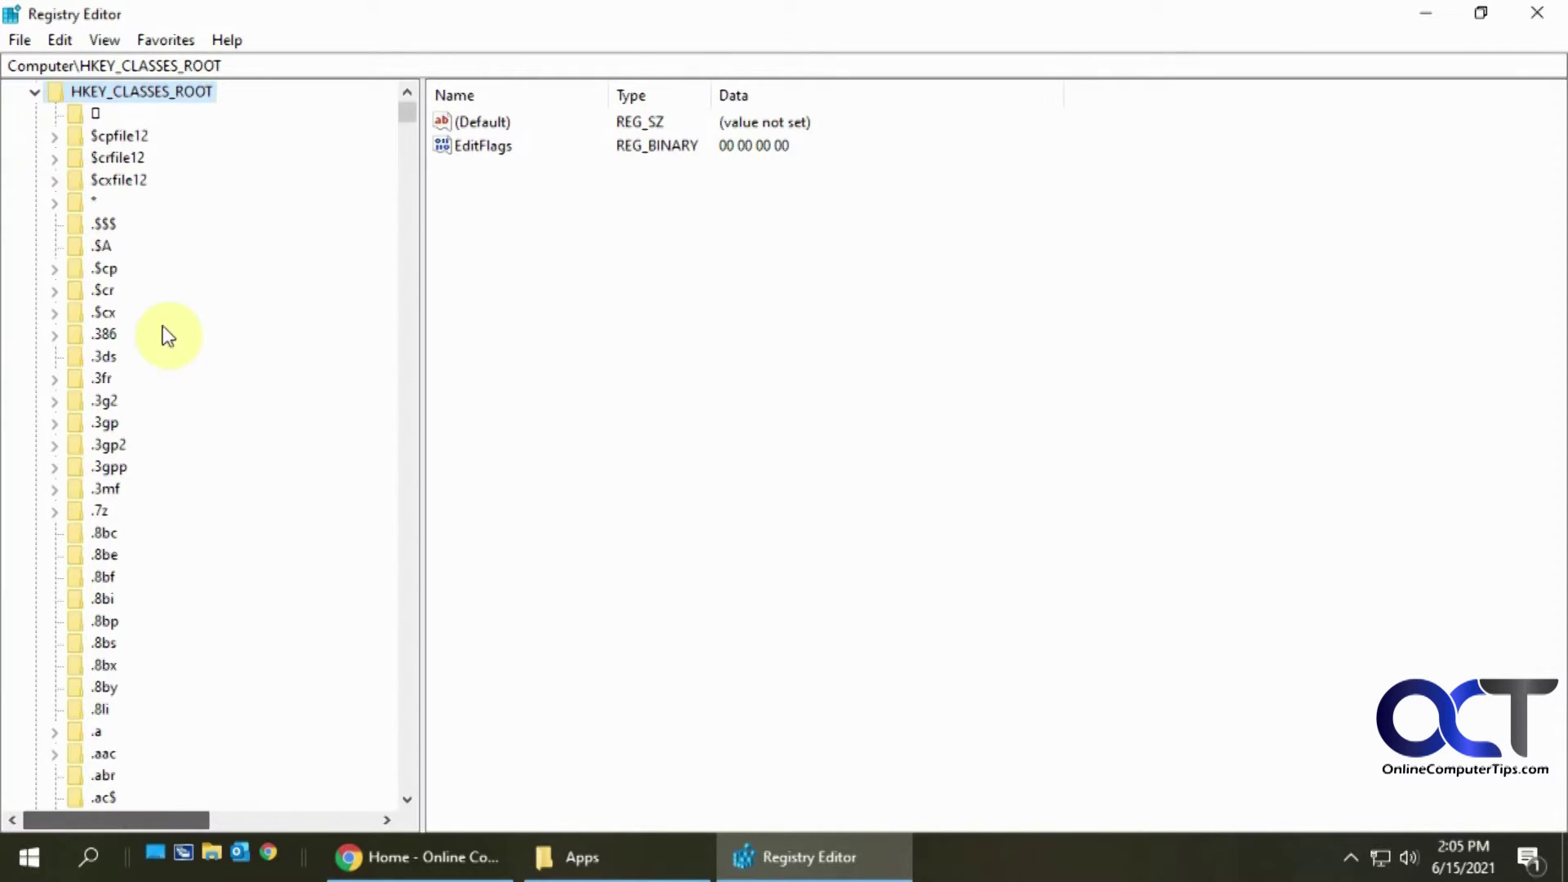
{"action": "left_click", "coordinate": [33, 93]}
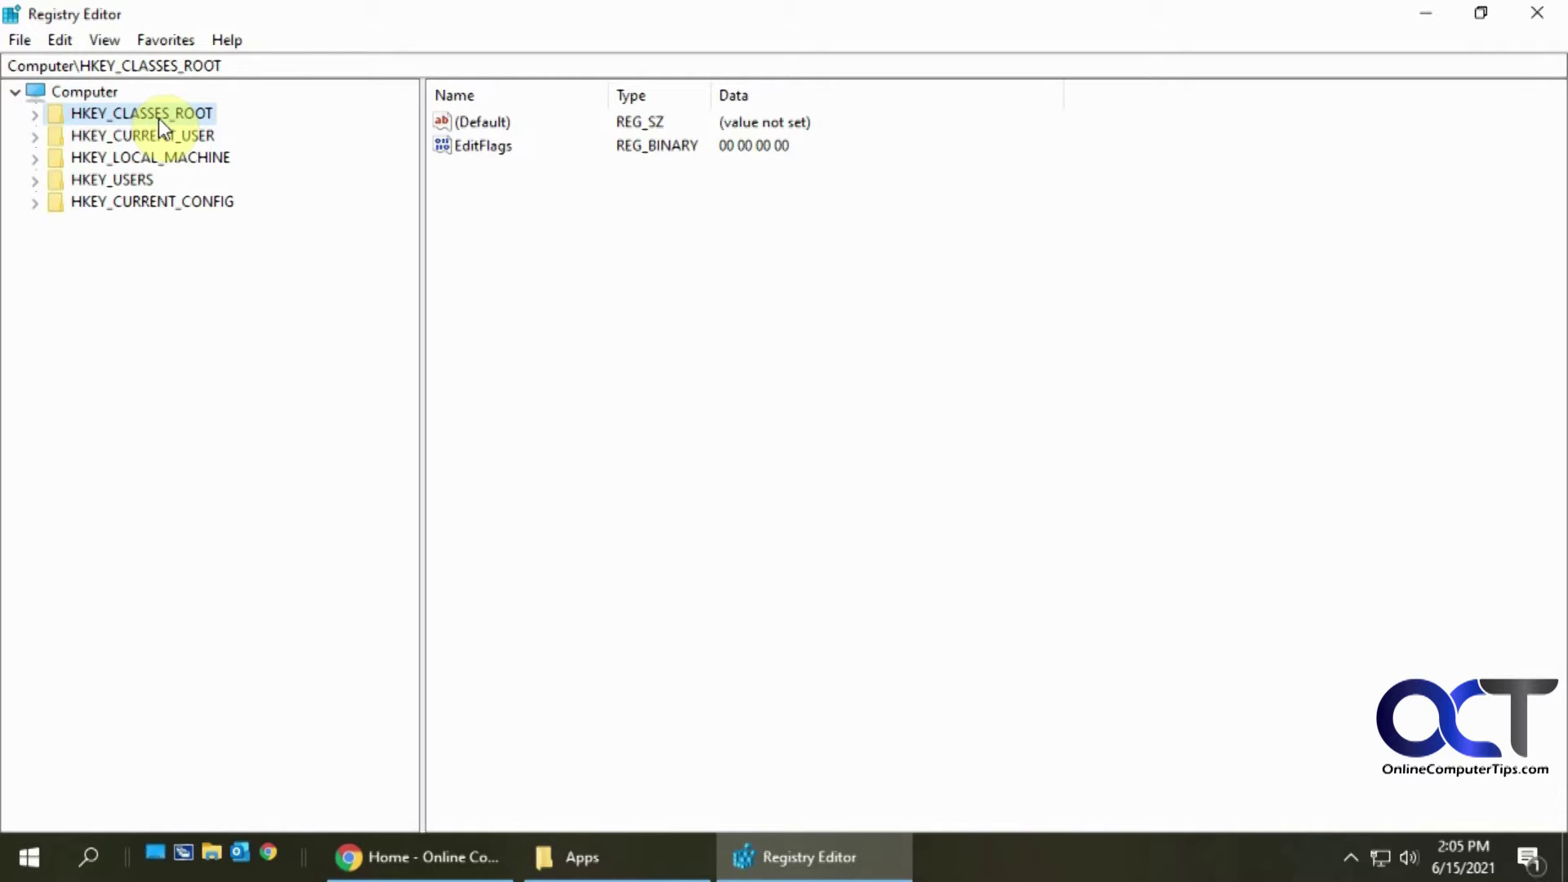
Recheck the Apps folder's New submenu file types, then return to Registry Editor
{"action": "left_click", "coordinate": [601, 849]}
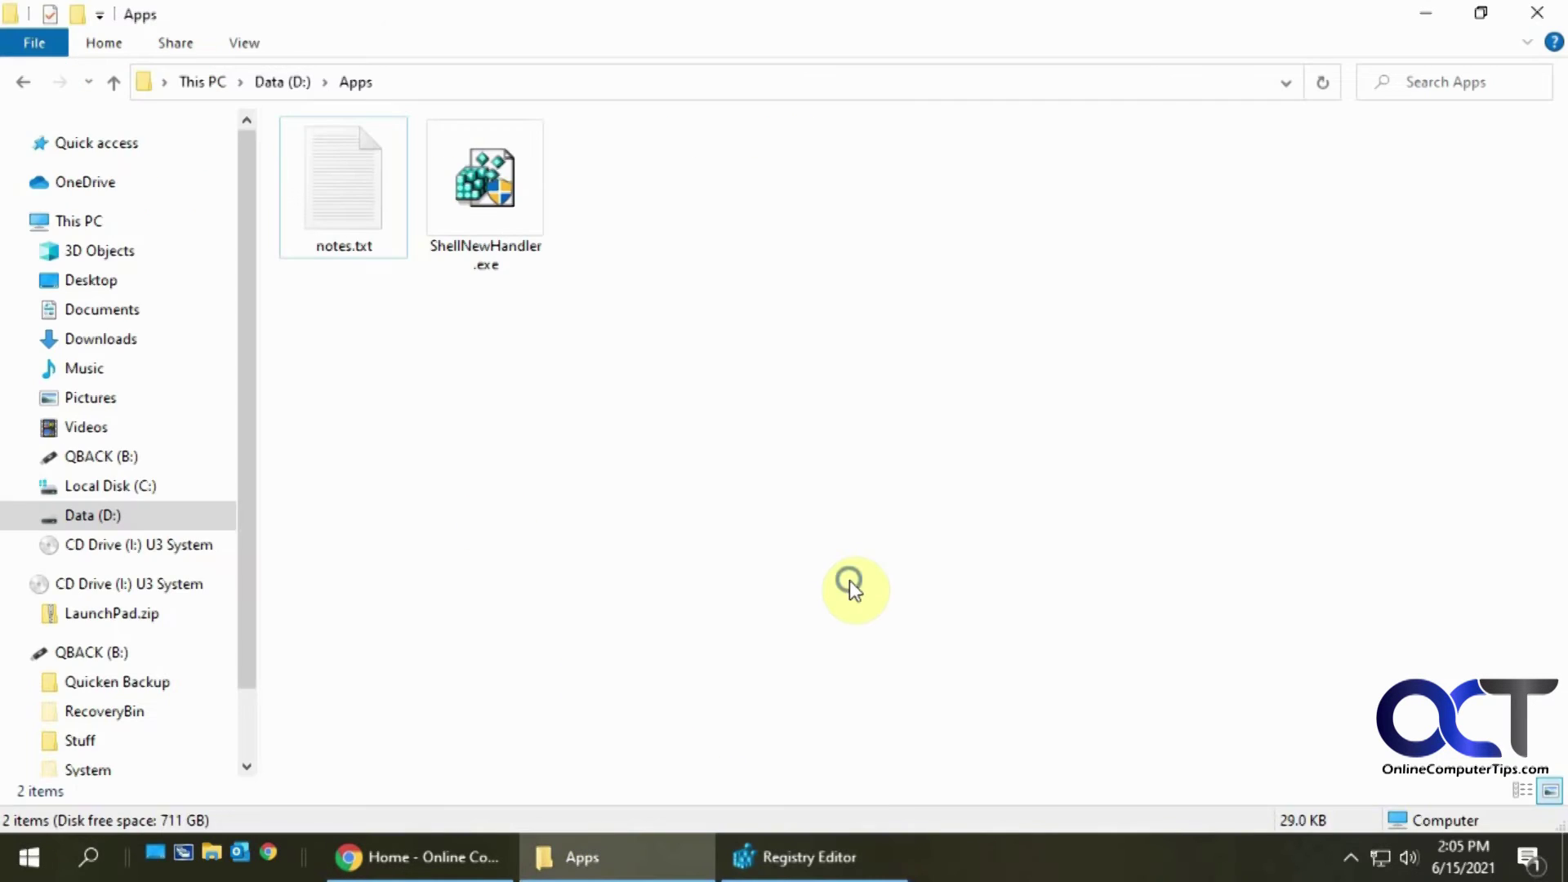
{"action": "right_click", "coordinate": [850, 582]}
{"action": "mouse_move", "coordinate": [899, 525]}
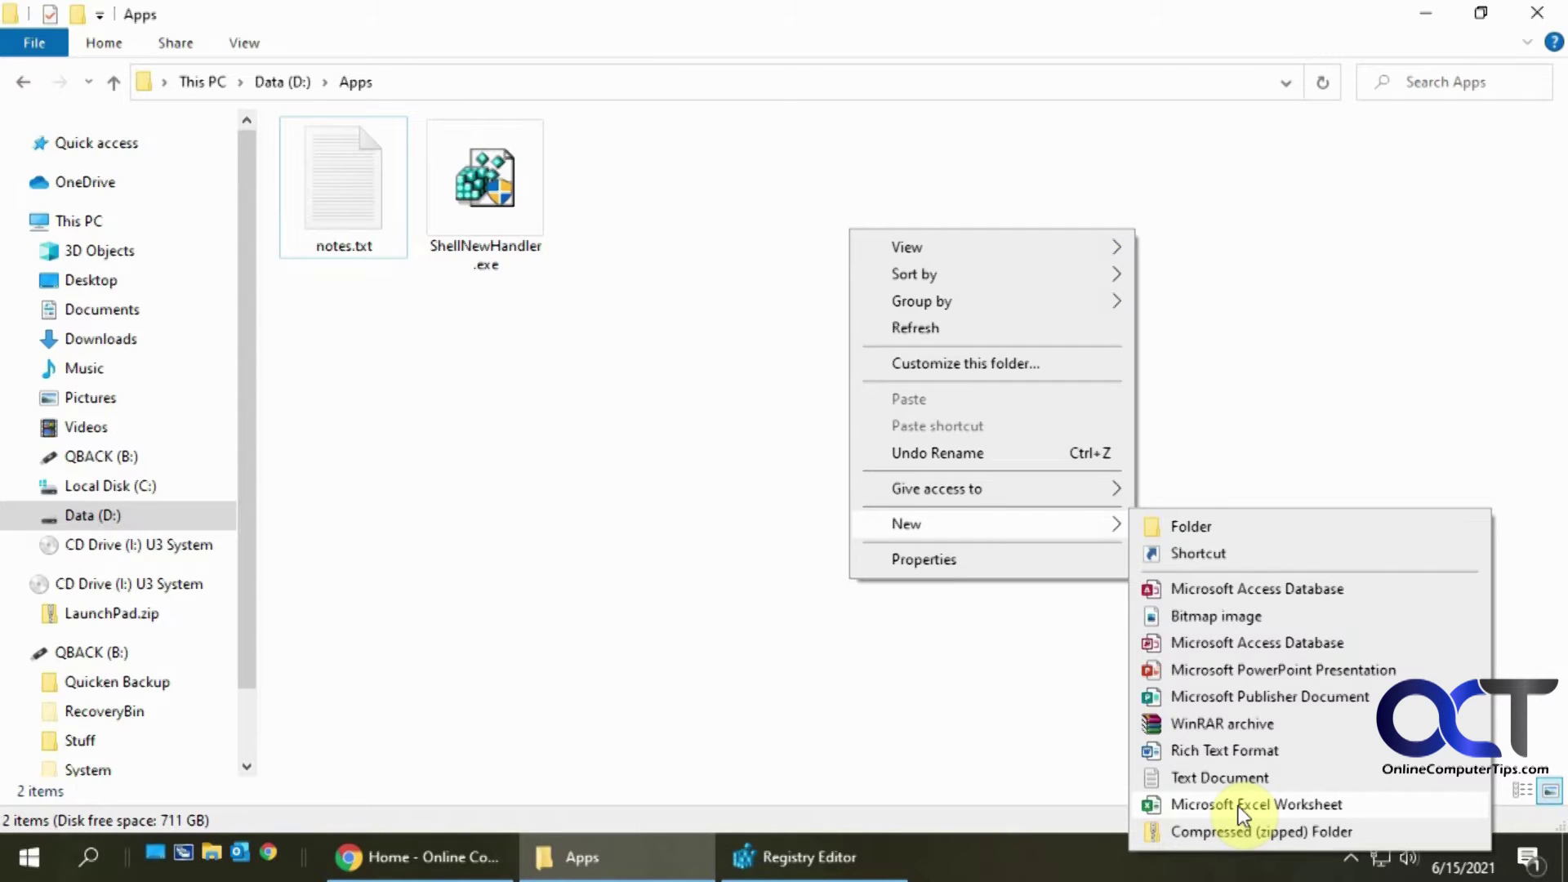
{"action": "left_click", "coordinate": [818, 688]}
{"action": "left_click", "coordinate": [797, 857]}
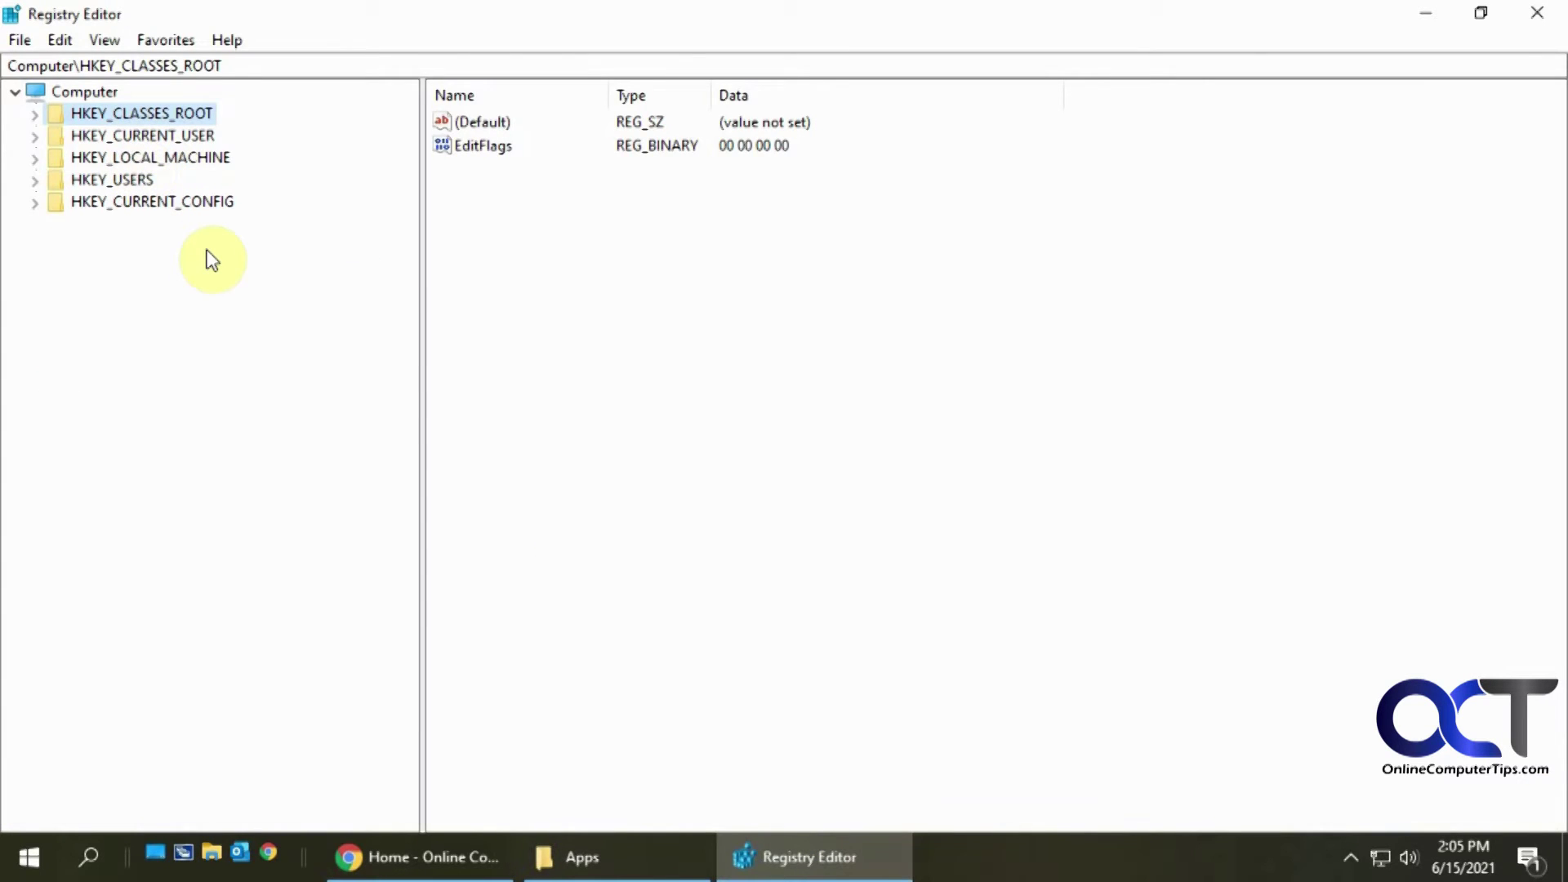
Use the Ctrl+F search to jump to the HKEY_CLASSES_ROOT\.rtf key
{"action": "key", "text": "ctrl+f"}
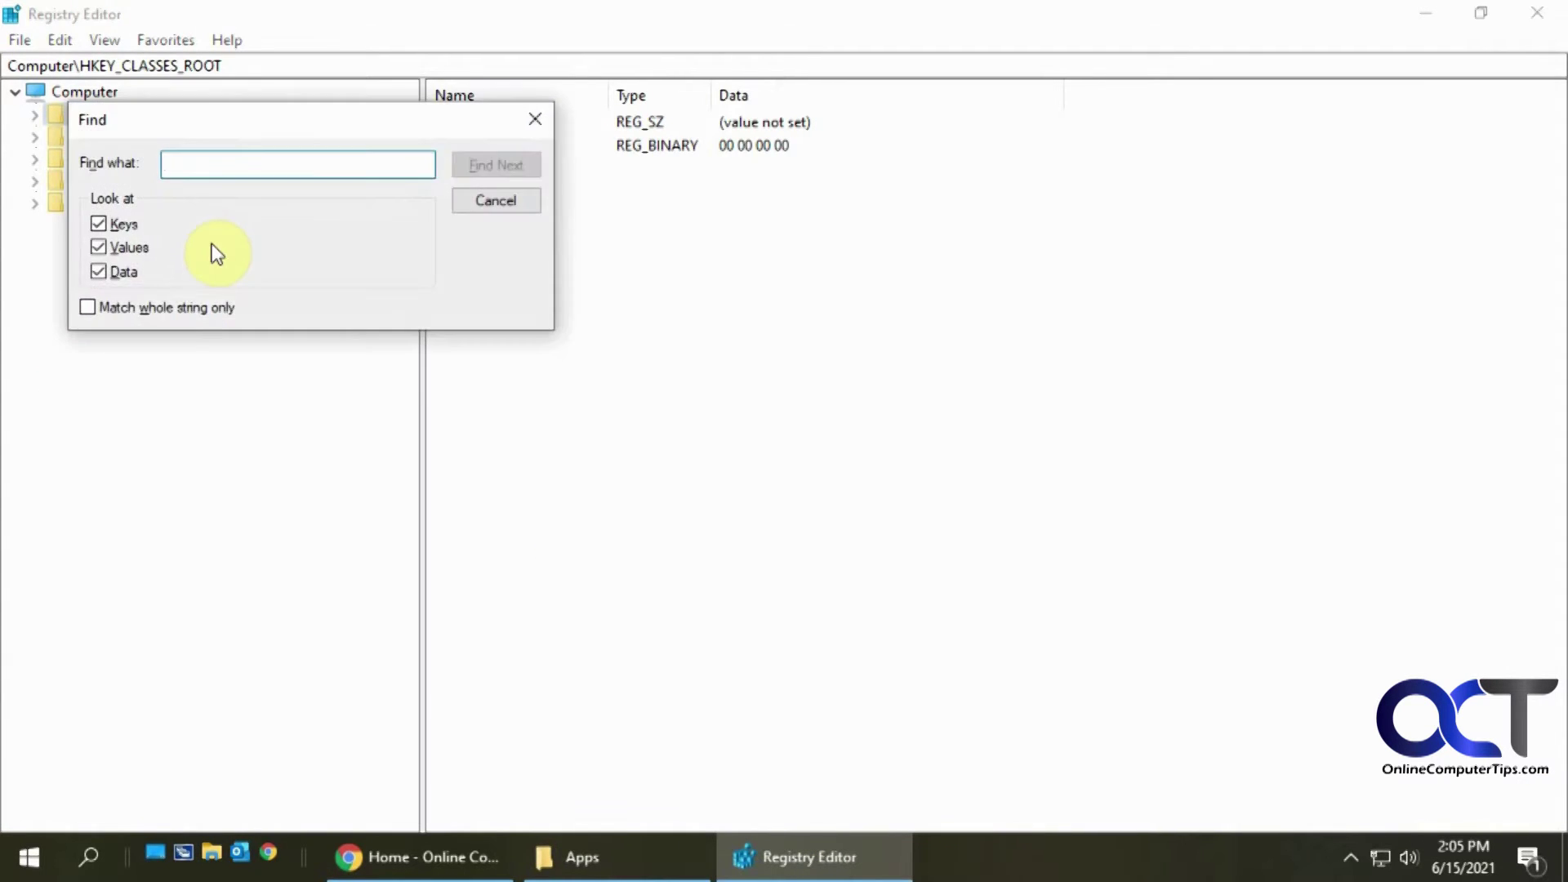
{"action": "left_click_drag", "start_coordinate": [249, 120], "coordinate": [408, 227]}
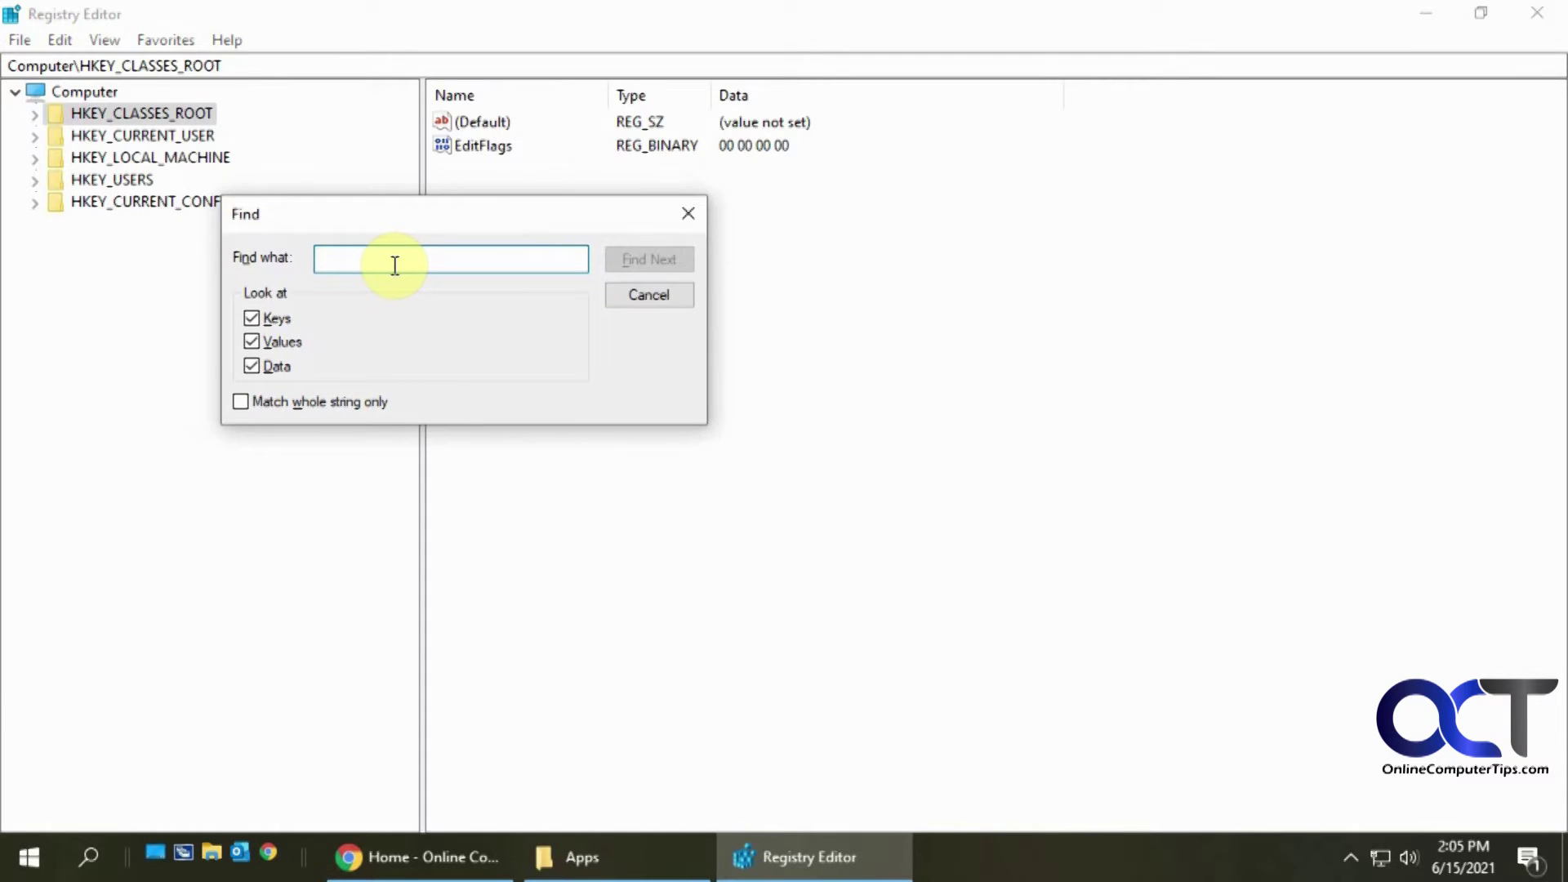
{"action": "type", "text": "rtp"}
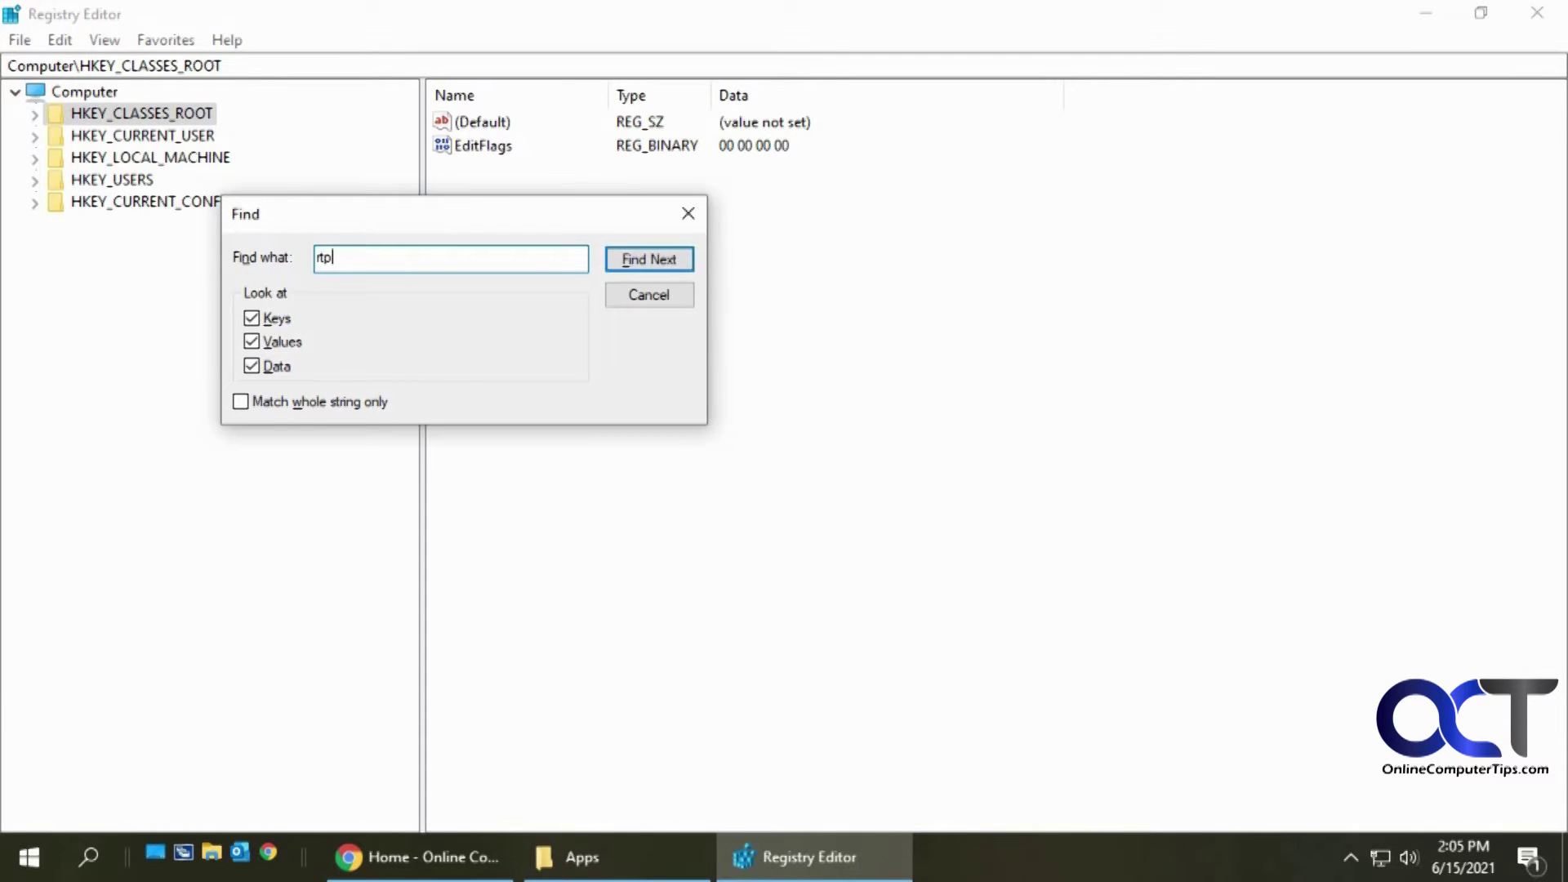
{"action": "key", "text": "BackSpace"}
{"action": "key", "text": "BackSpace"}
{"action": "key", "text": "BackSpace"}
{"action": "type", "text": ".rf"}
{"action": "left_click", "coordinate": [636, 261]}
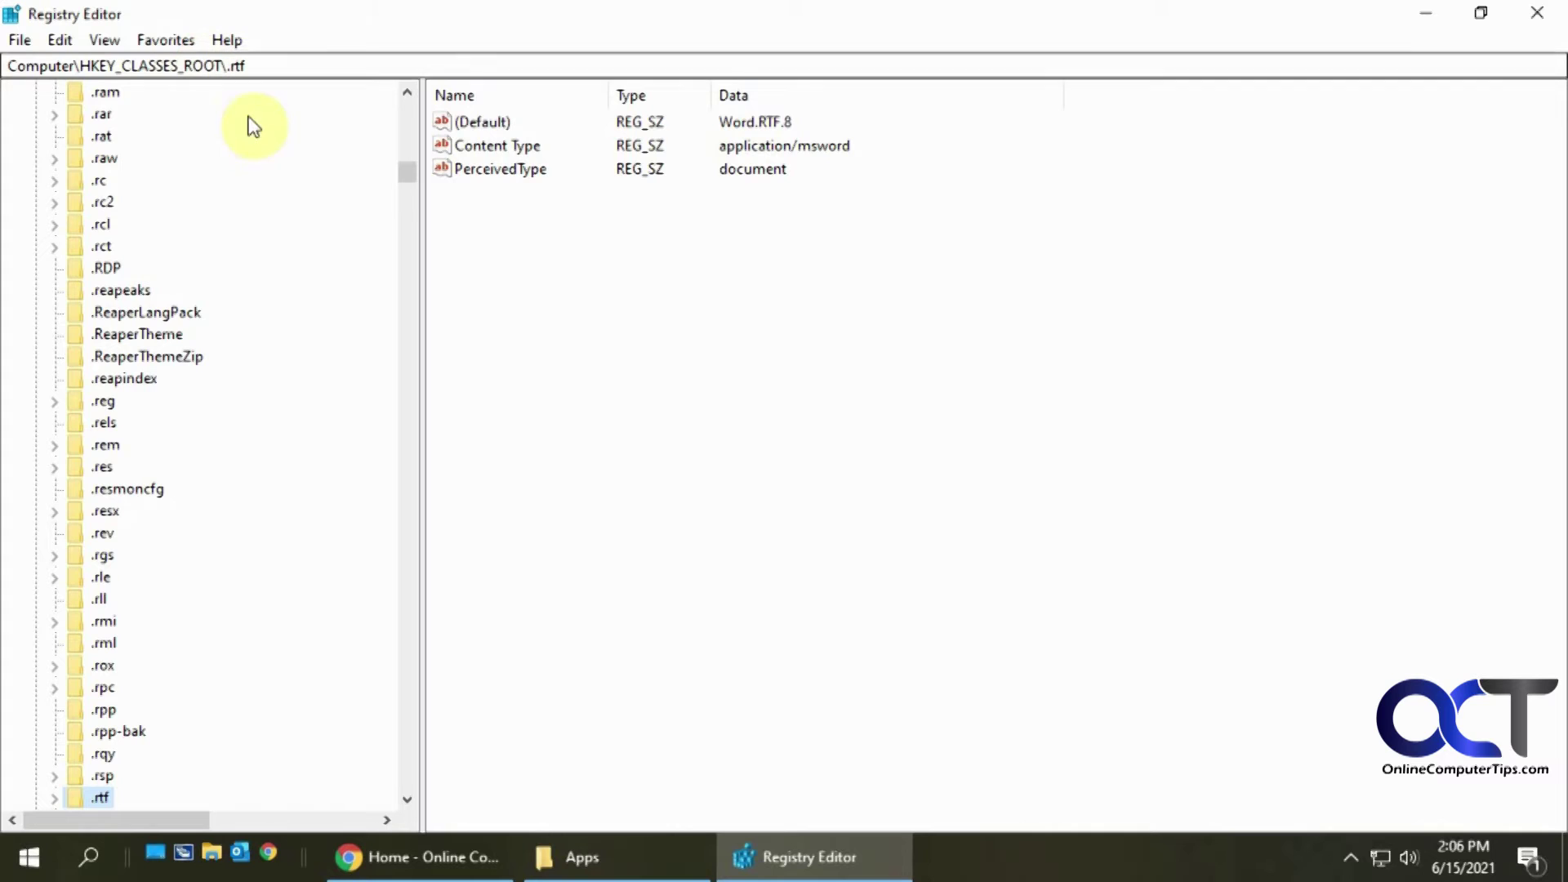
Expand the .rtf key and select its ShellNew subkey
{"action": "scroll", "coordinate": [217, 717], "scroll_direction": "down", "scroll_amount": 1}
{"action": "scroll", "coordinate": [217, 718], "scroll_direction": "up", "scroll_amount": 1}
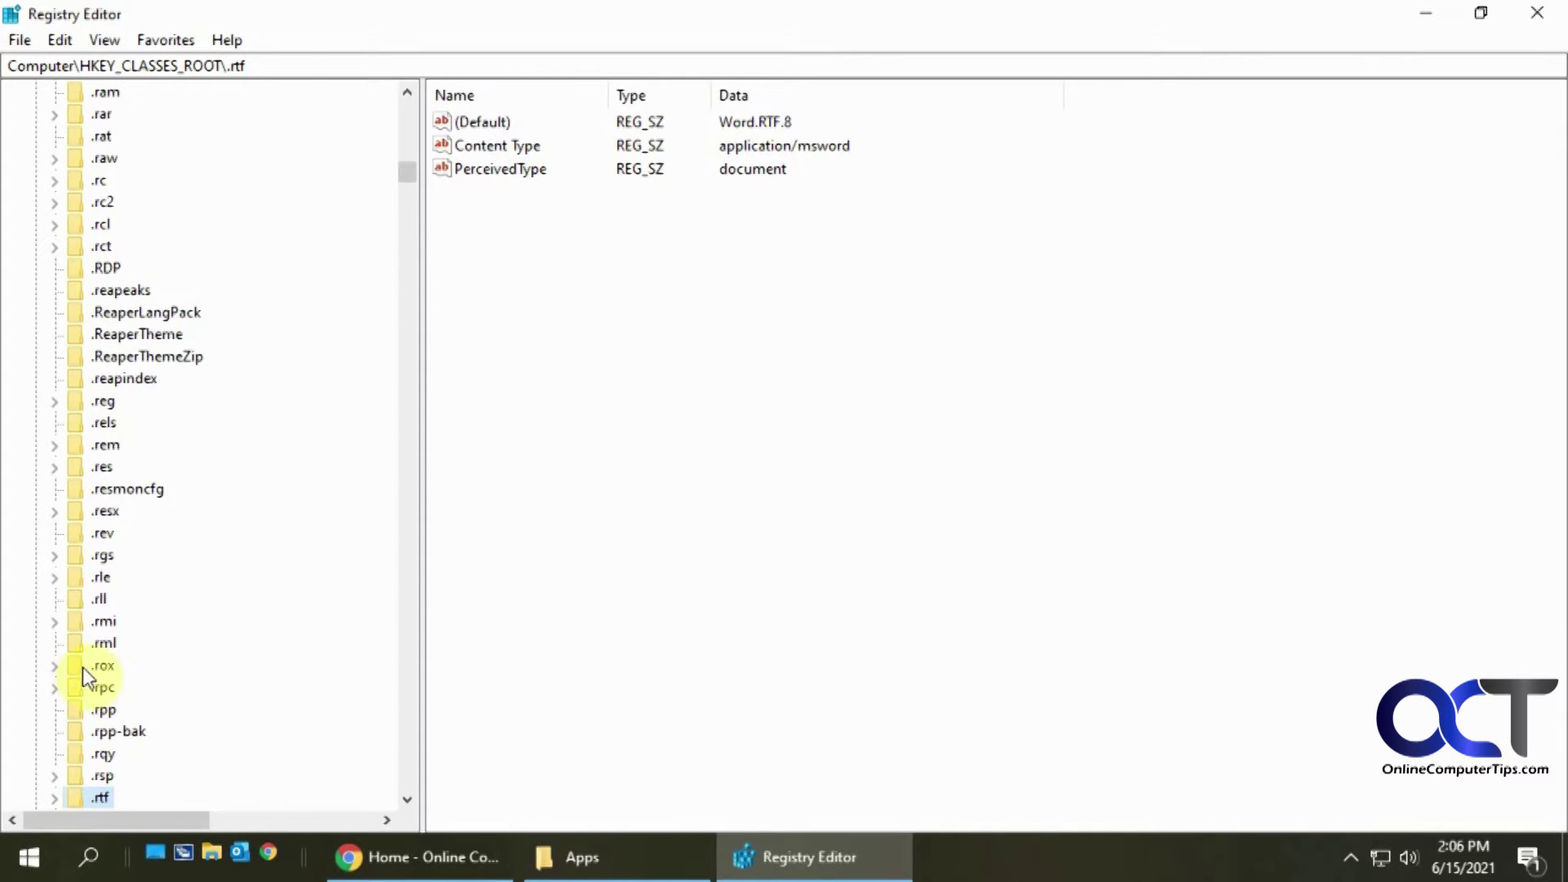
{"action": "scroll", "coordinate": [99, 710], "scroll_direction": "down", "scroll_amount": 2}
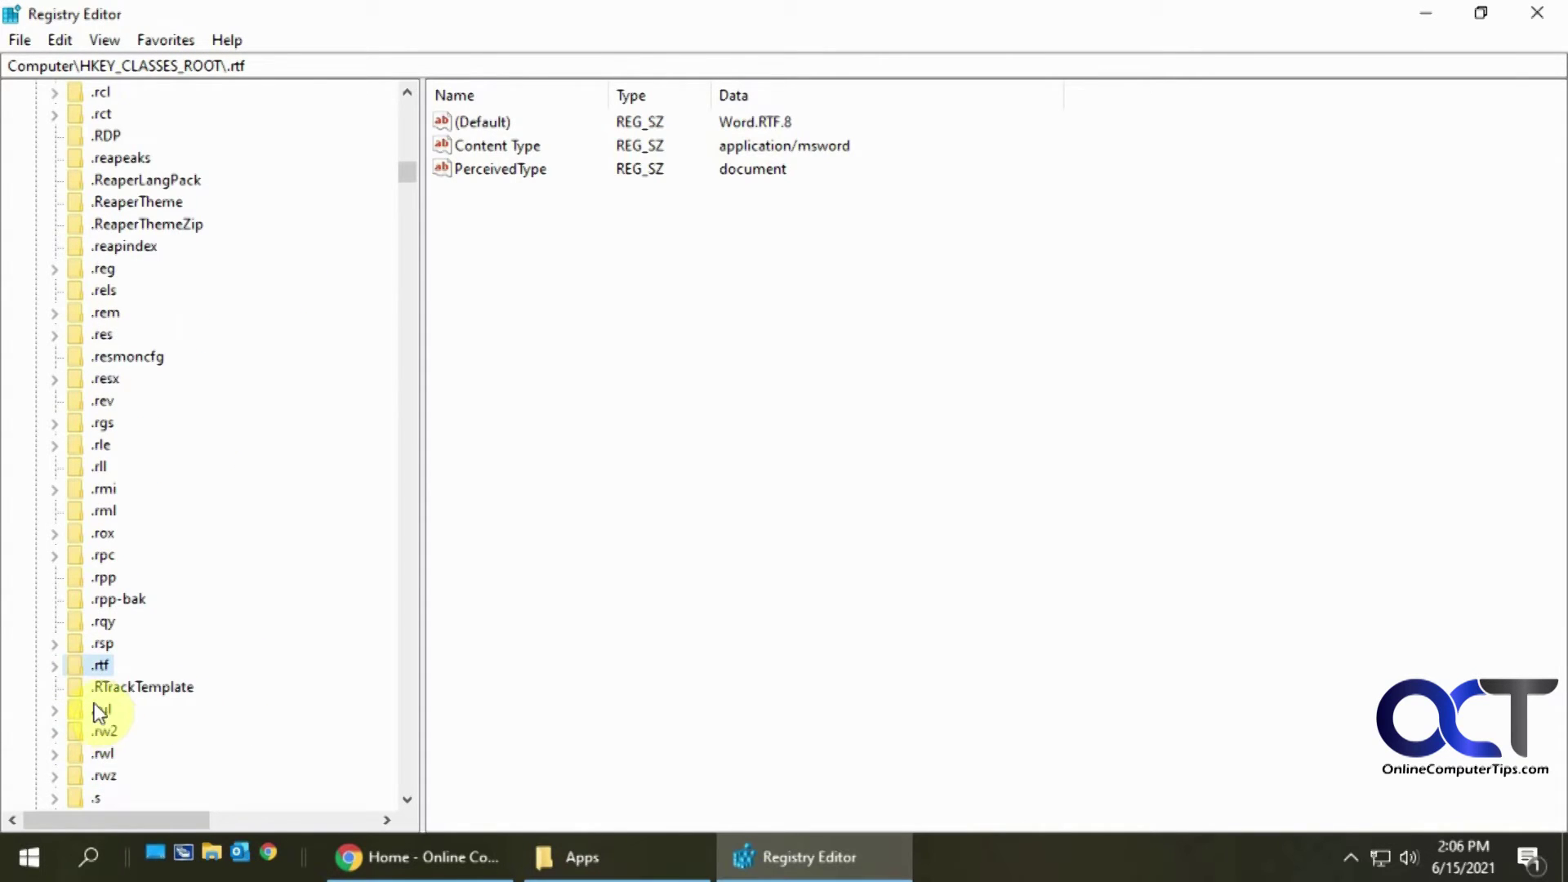
{"action": "left_click", "coordinate": [56, 665]}
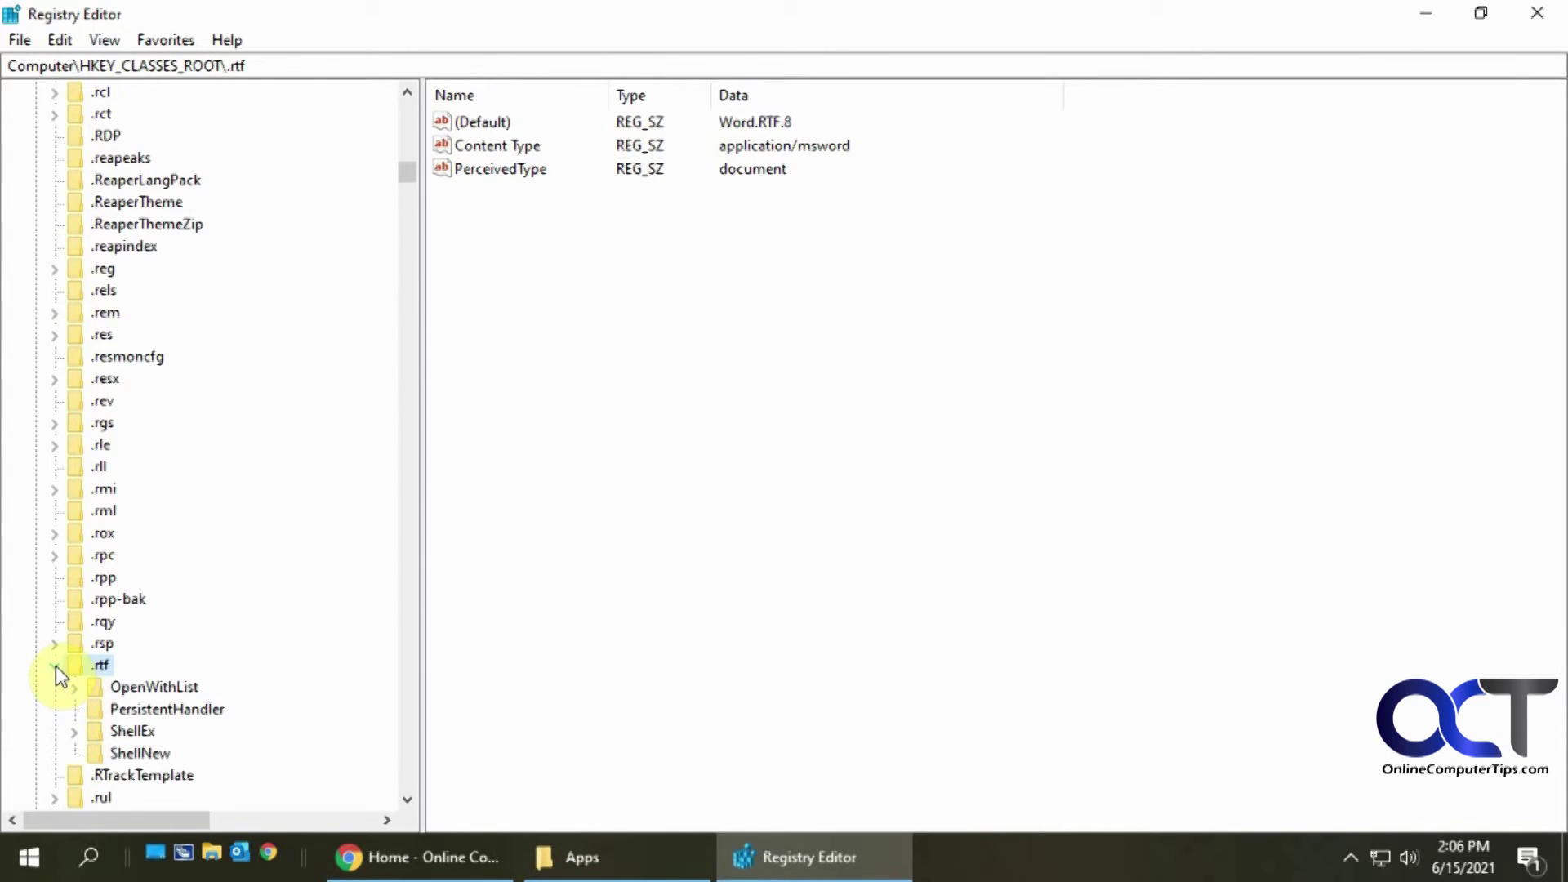
{"action": "left_click", "coordinate": [141, 754]}
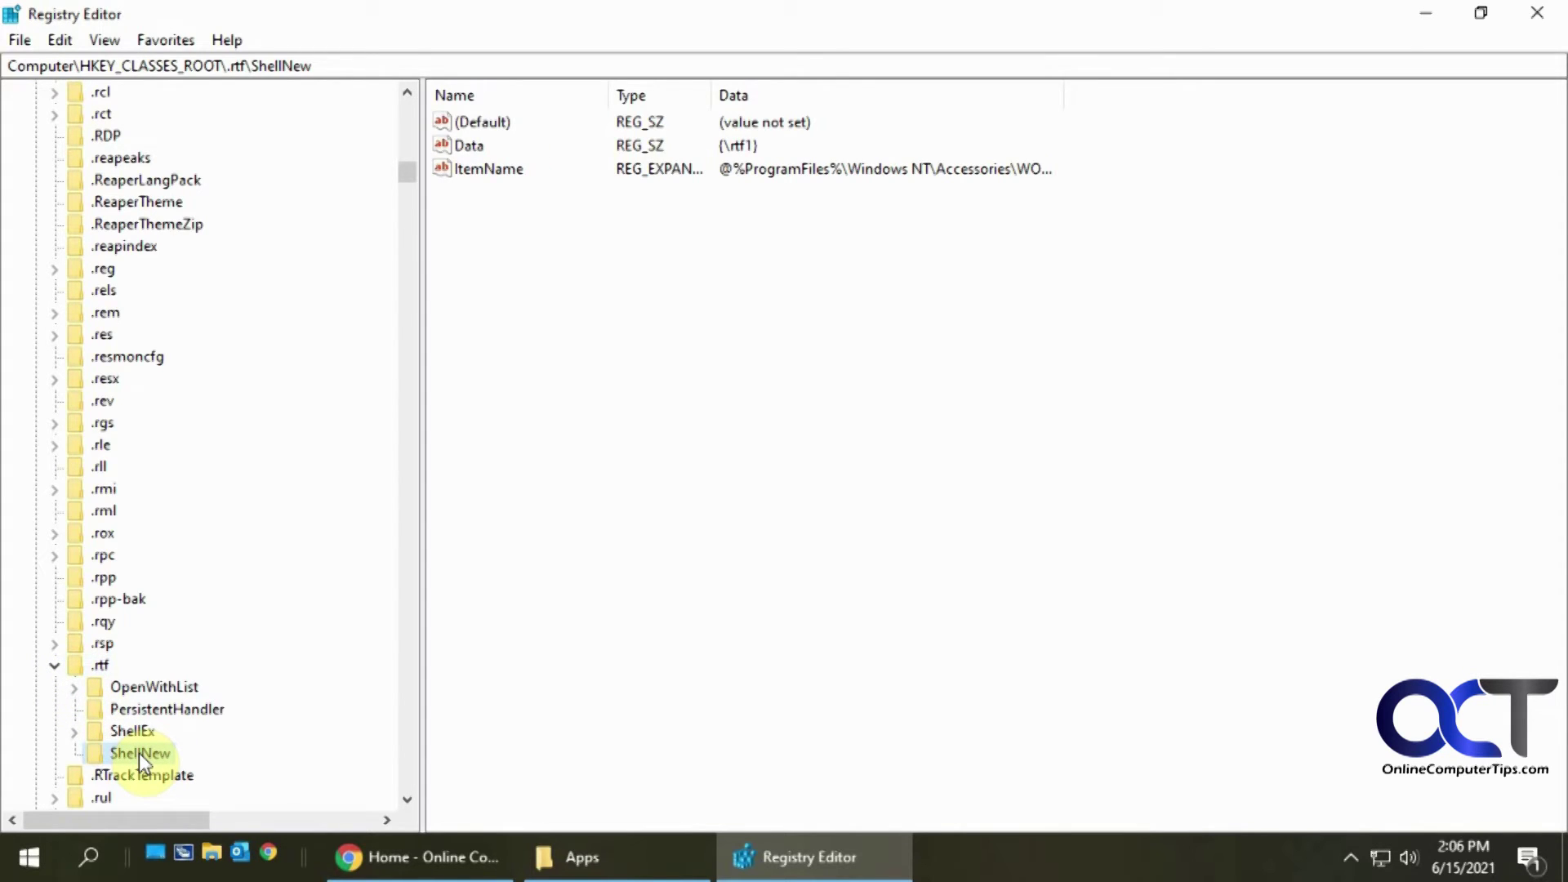
Start deleting .rtf\ShellNew but answer No to keep it
{"action": "key", "text": "Delete"}
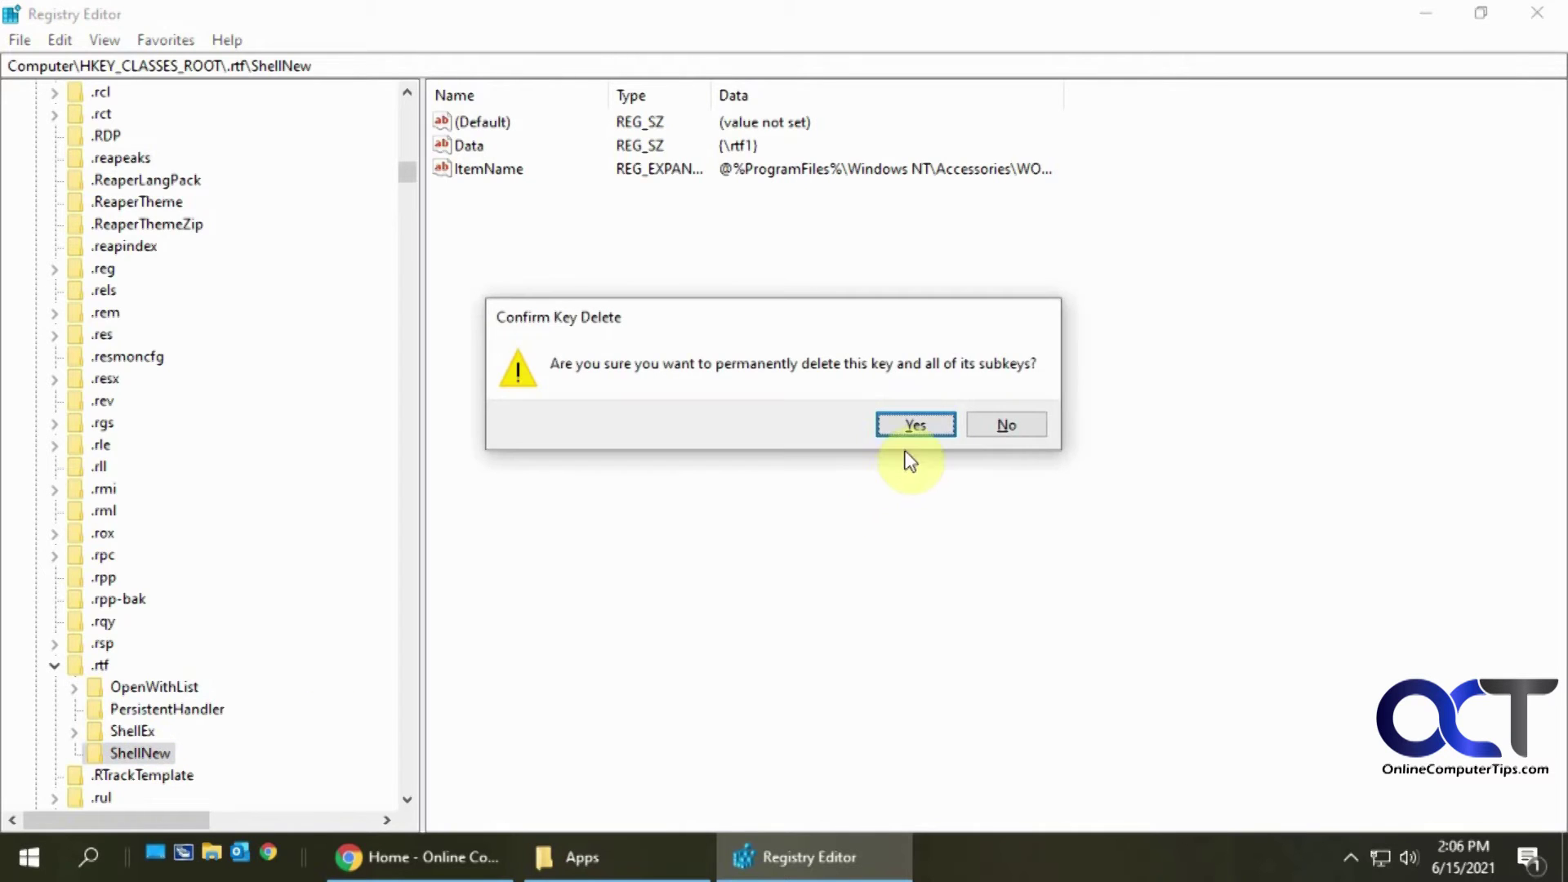
{"action": "left_click", "coordinate": [1006, 425]}
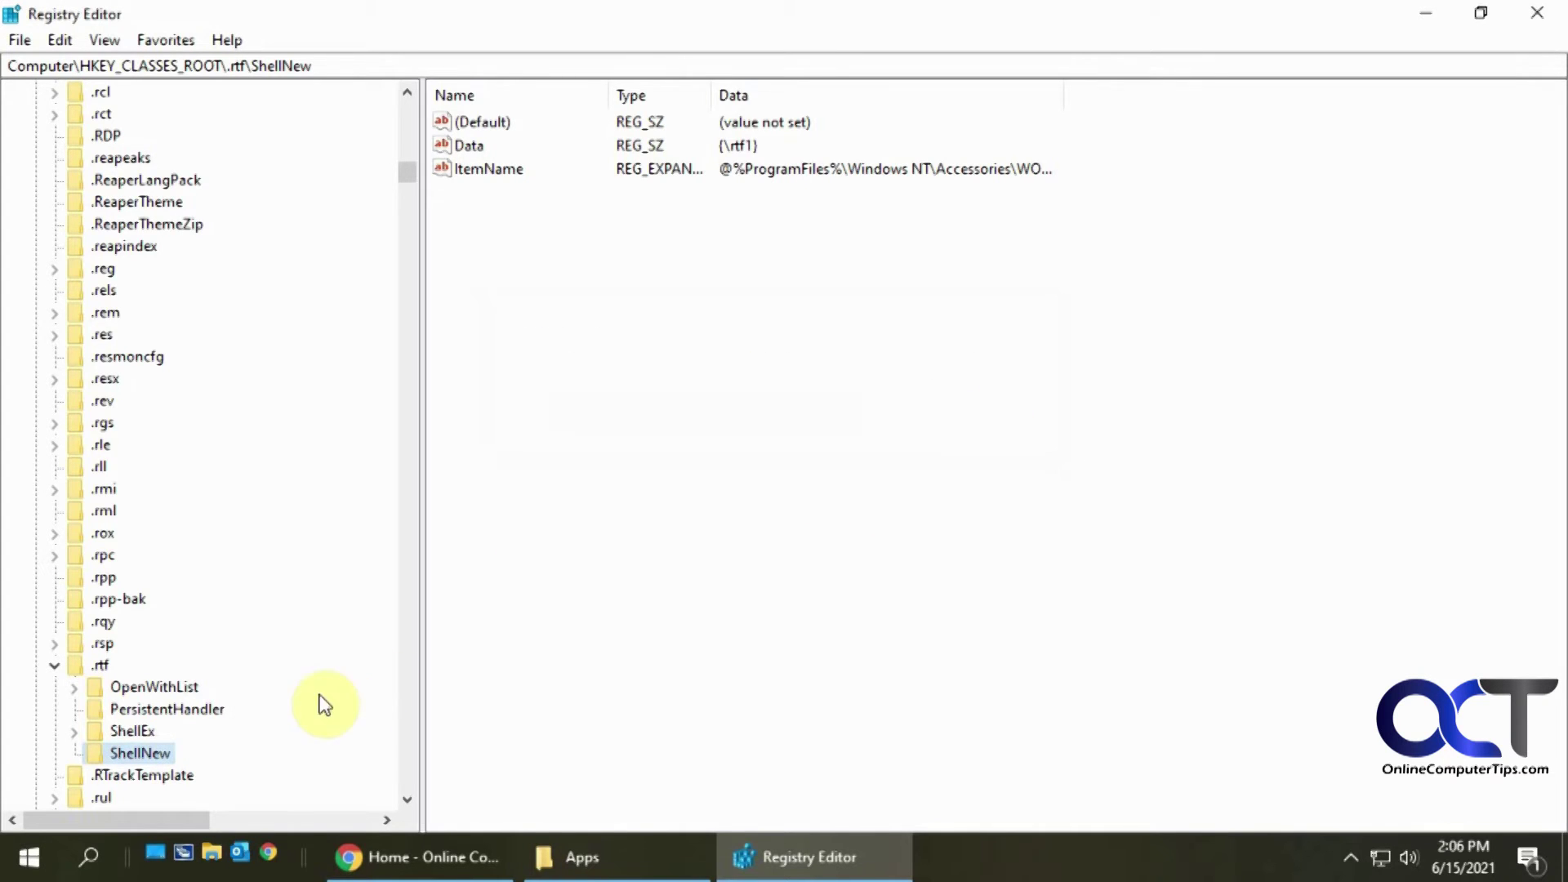
{"action": "right_click", "coordinate": [100, 668]}
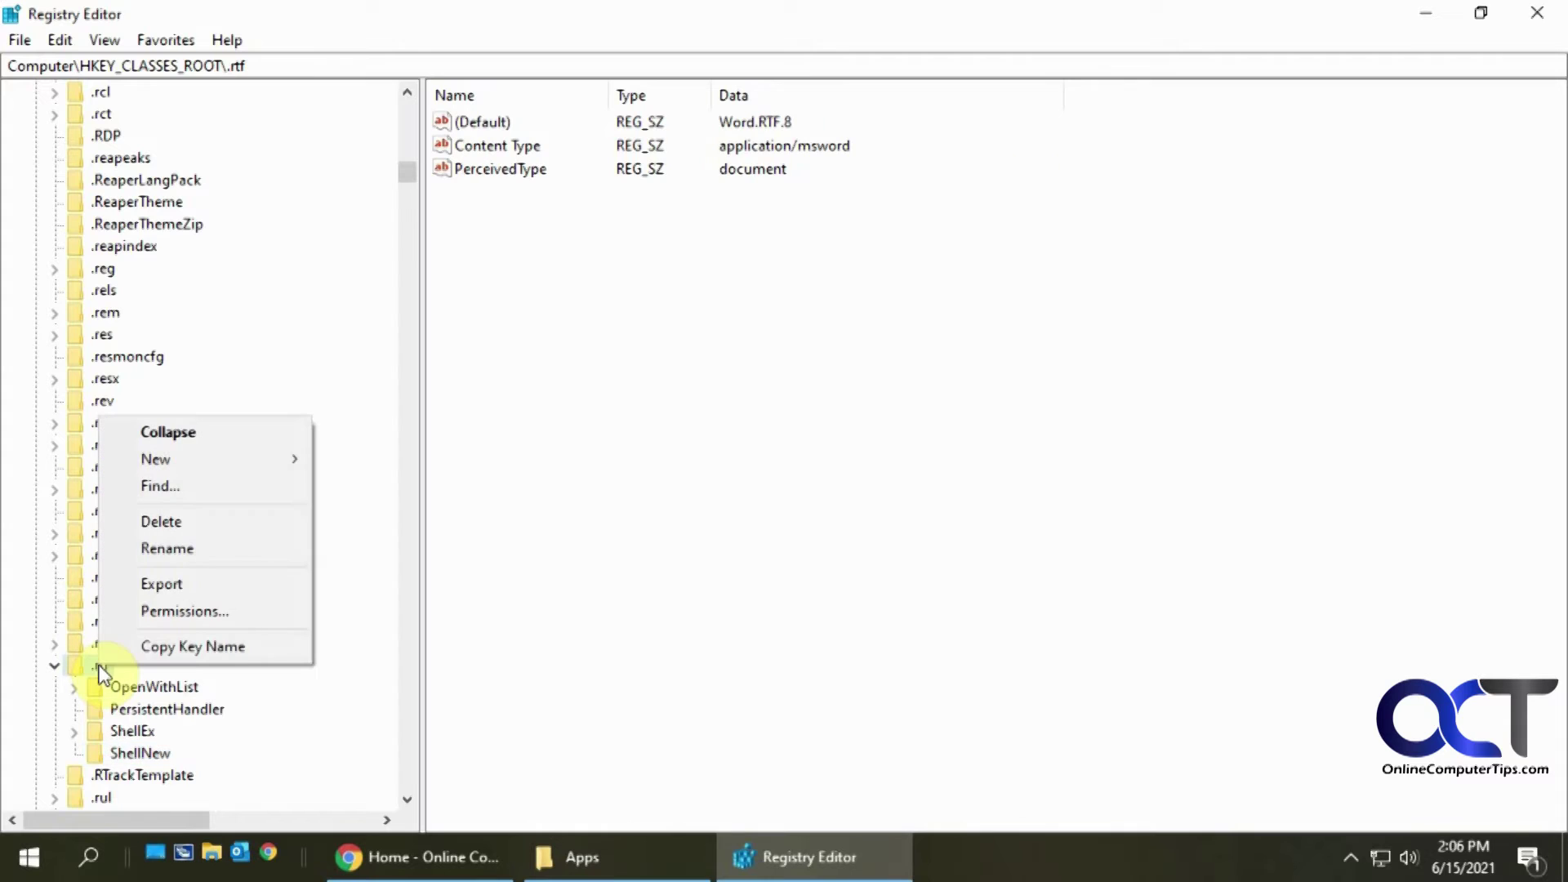
Export the .rtf key as 'rtf backup' into the Apps folder on Data (D:)
{"action": "left_click", "coordinate": [173, 584]}
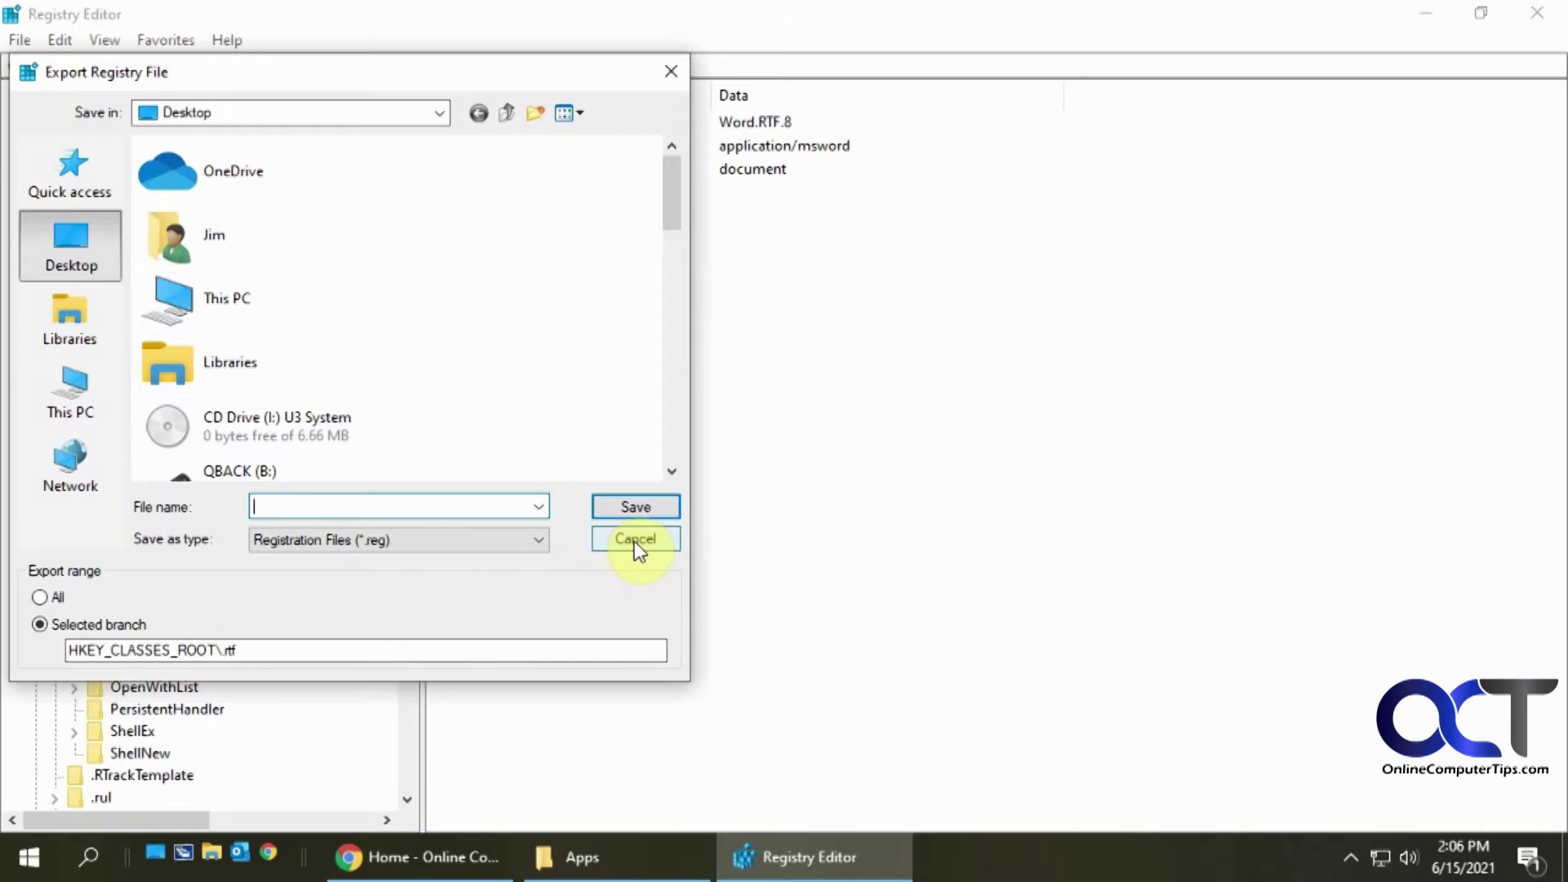
{"action": "left_click", "coordinate": [75, 400]}
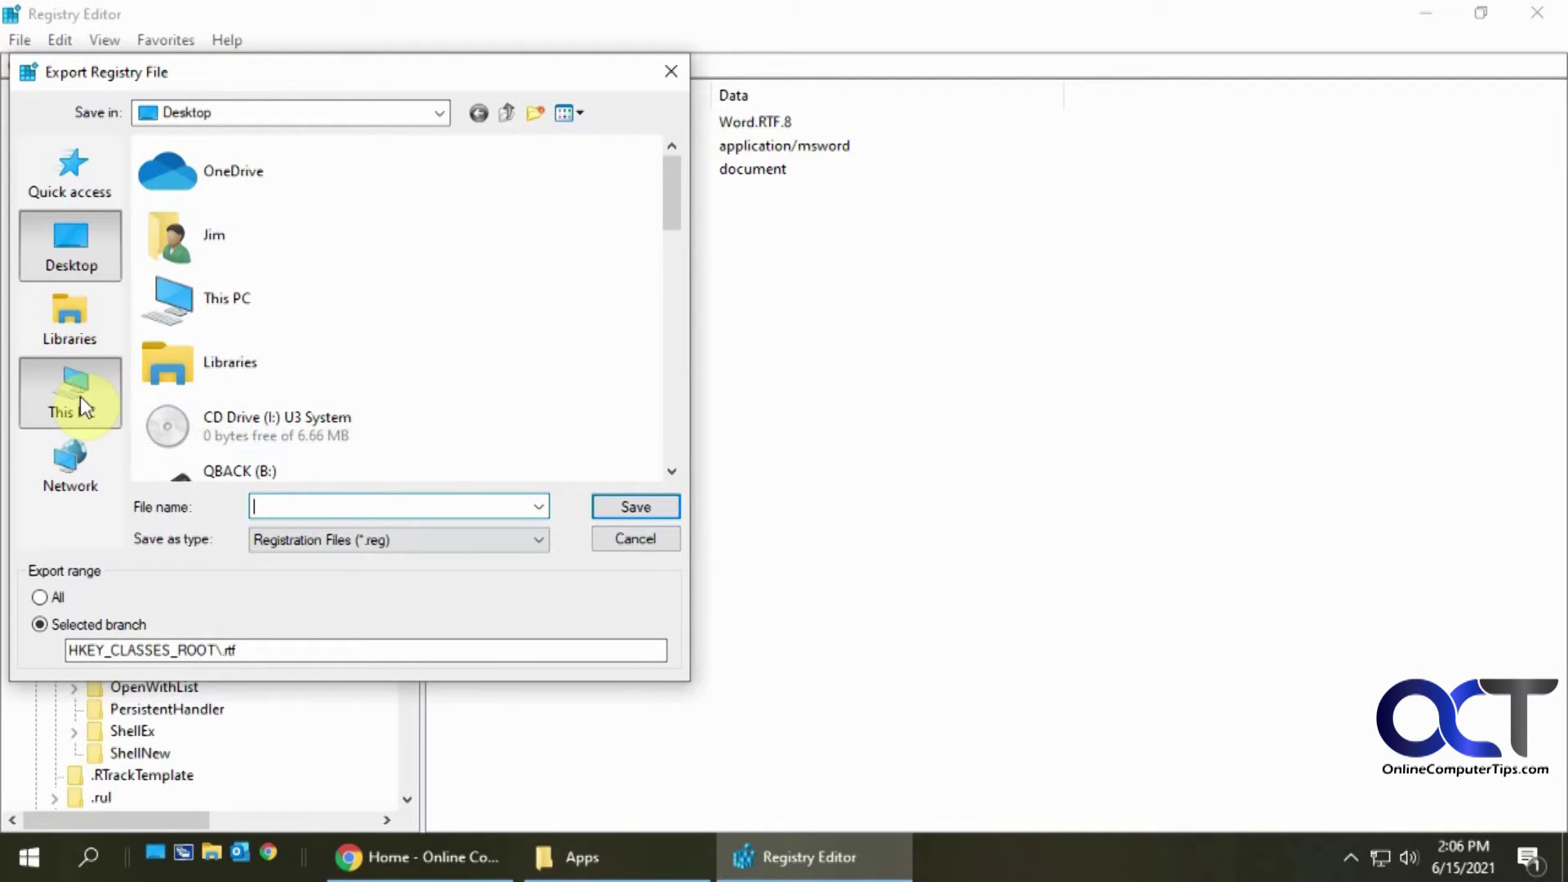
{"action": "scroll", "coordinate": [225, 404], "scroll_direction": "down", "scroll_amount": 5}
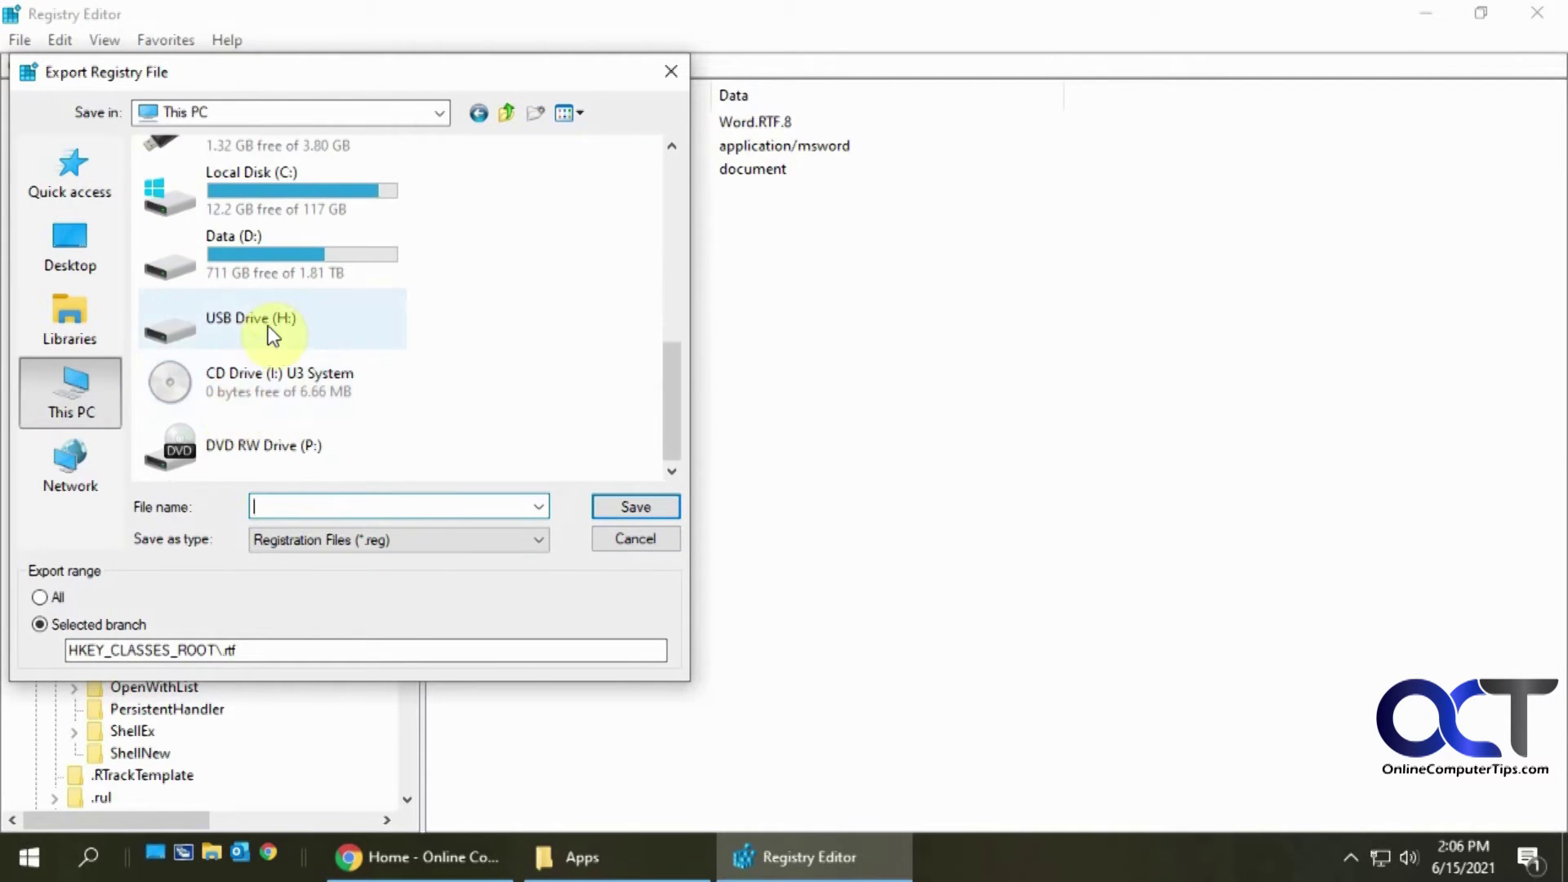
{"action": "double_click", "coordinate": [272, 286]}
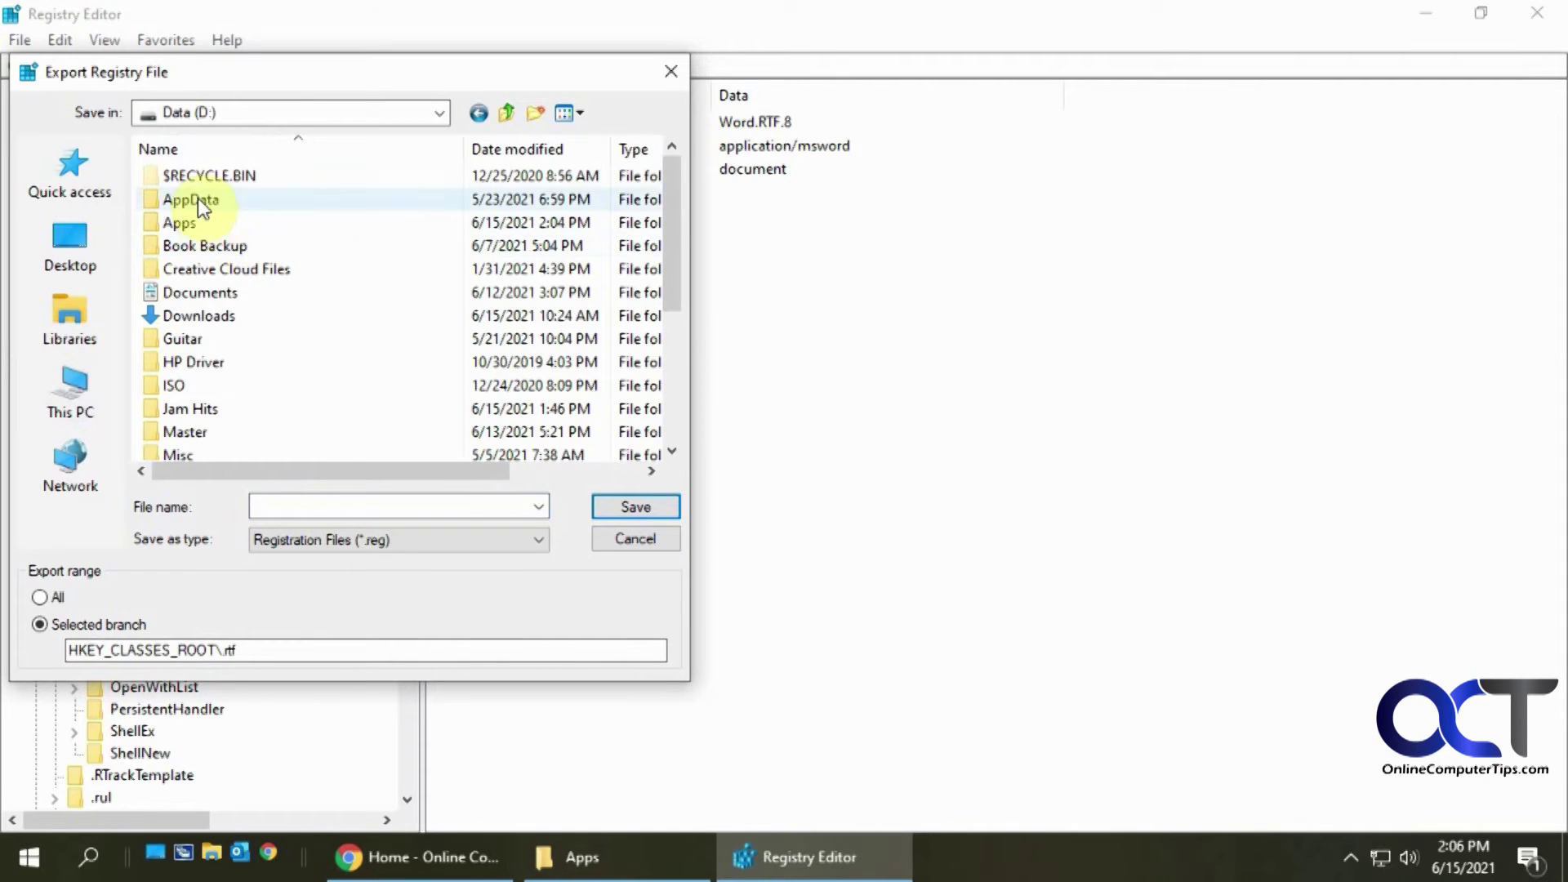
{"action": "left_click", "coordinate": [185, 222]}
{"action": "double_click", "coordinate": [186, 222]}
{"action": "left_click", "coordinate": [344, 506]}
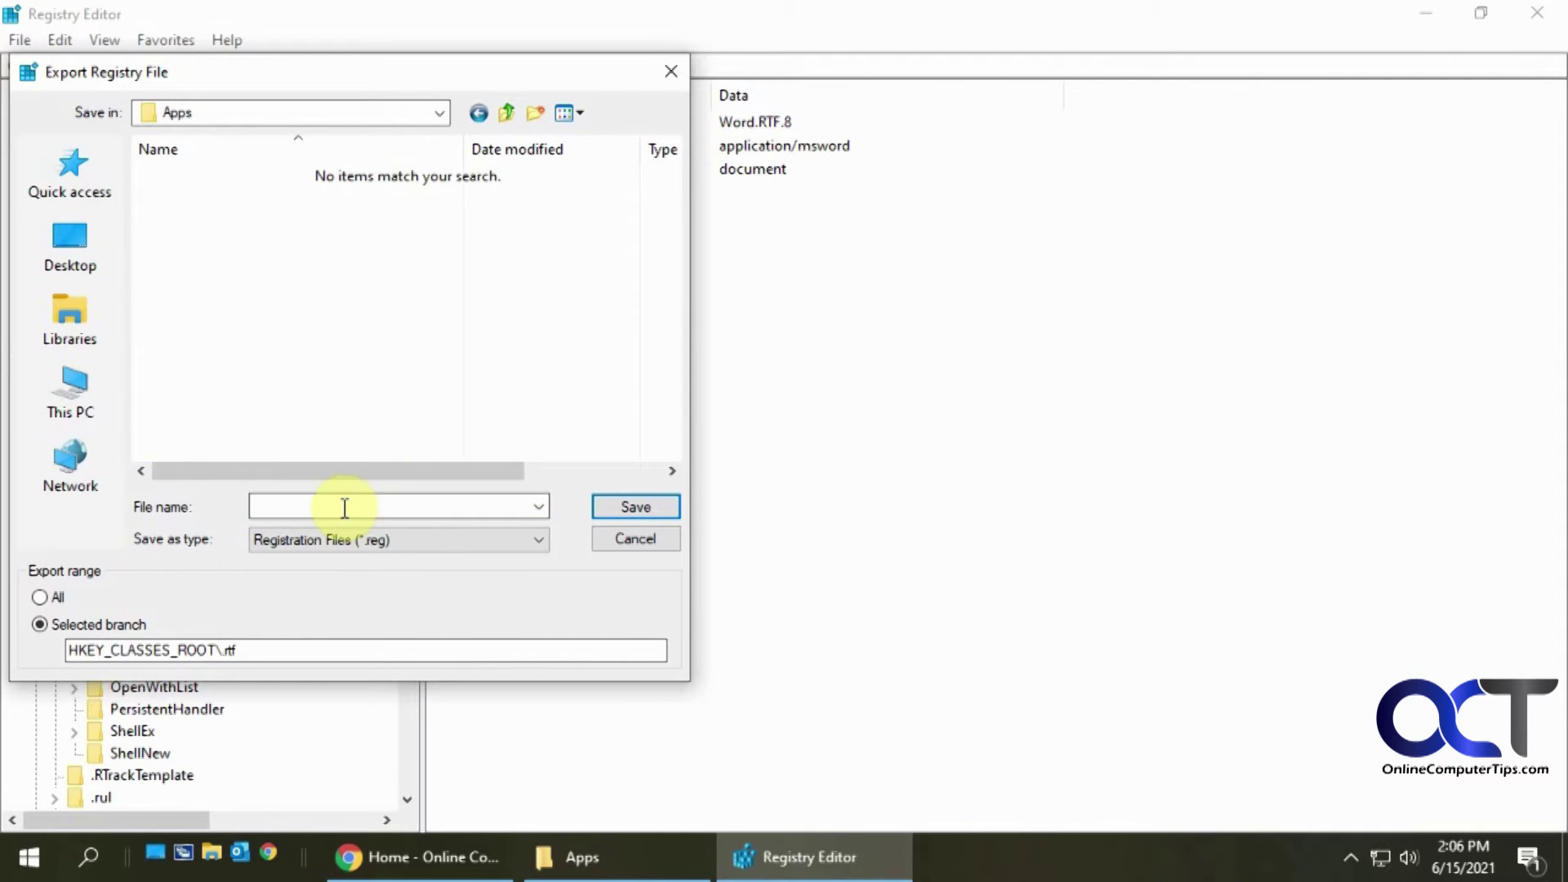
{"action": "type", "text": "rtf backup"}
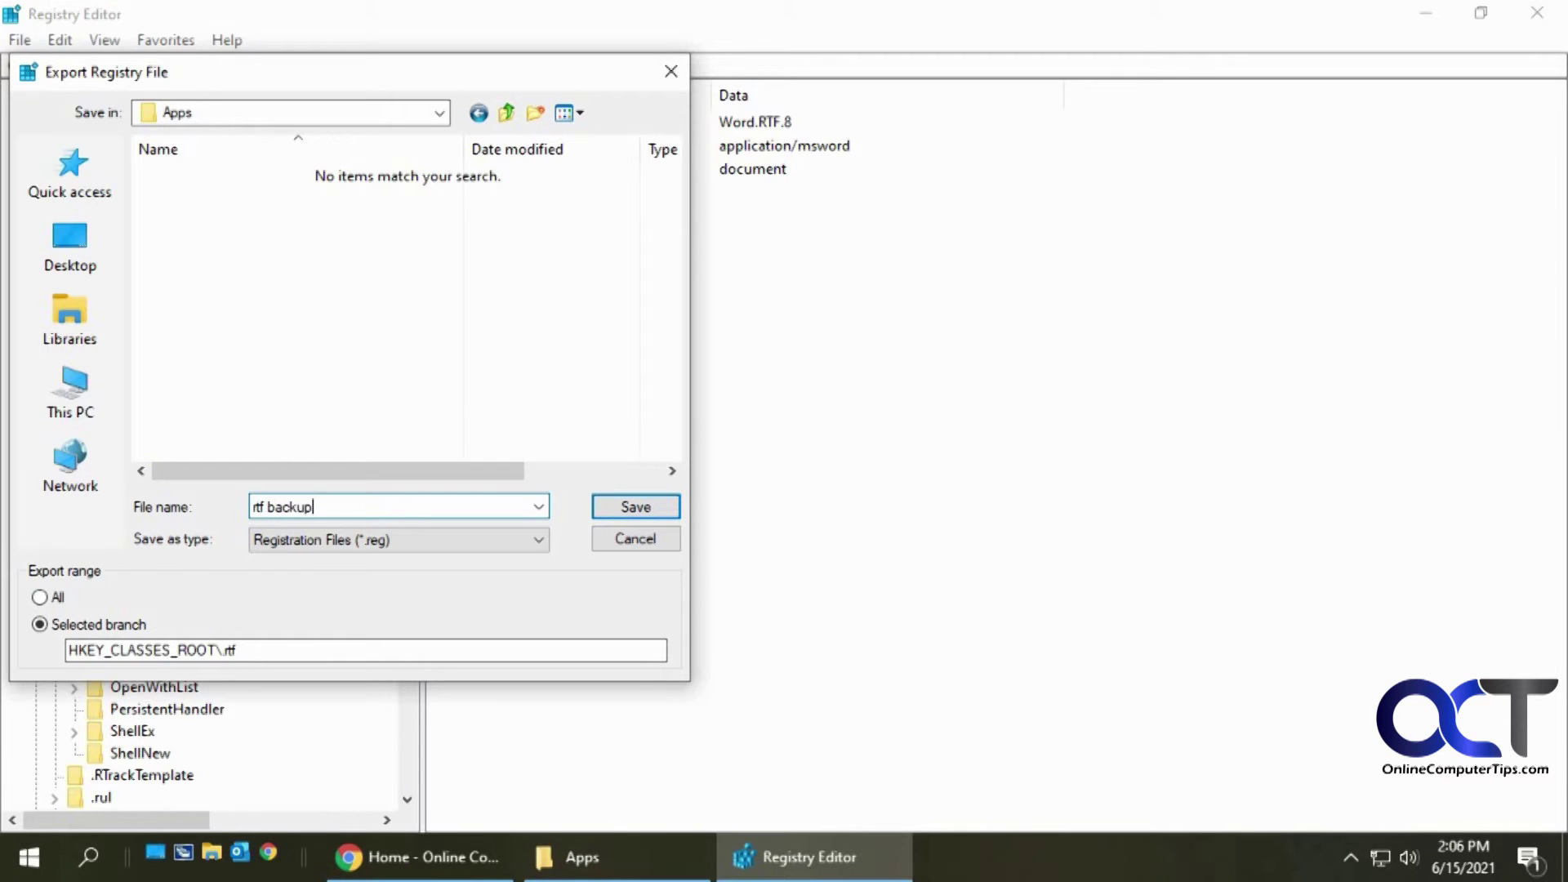
{"action": "left_click", "coordinate": [621, 504]}
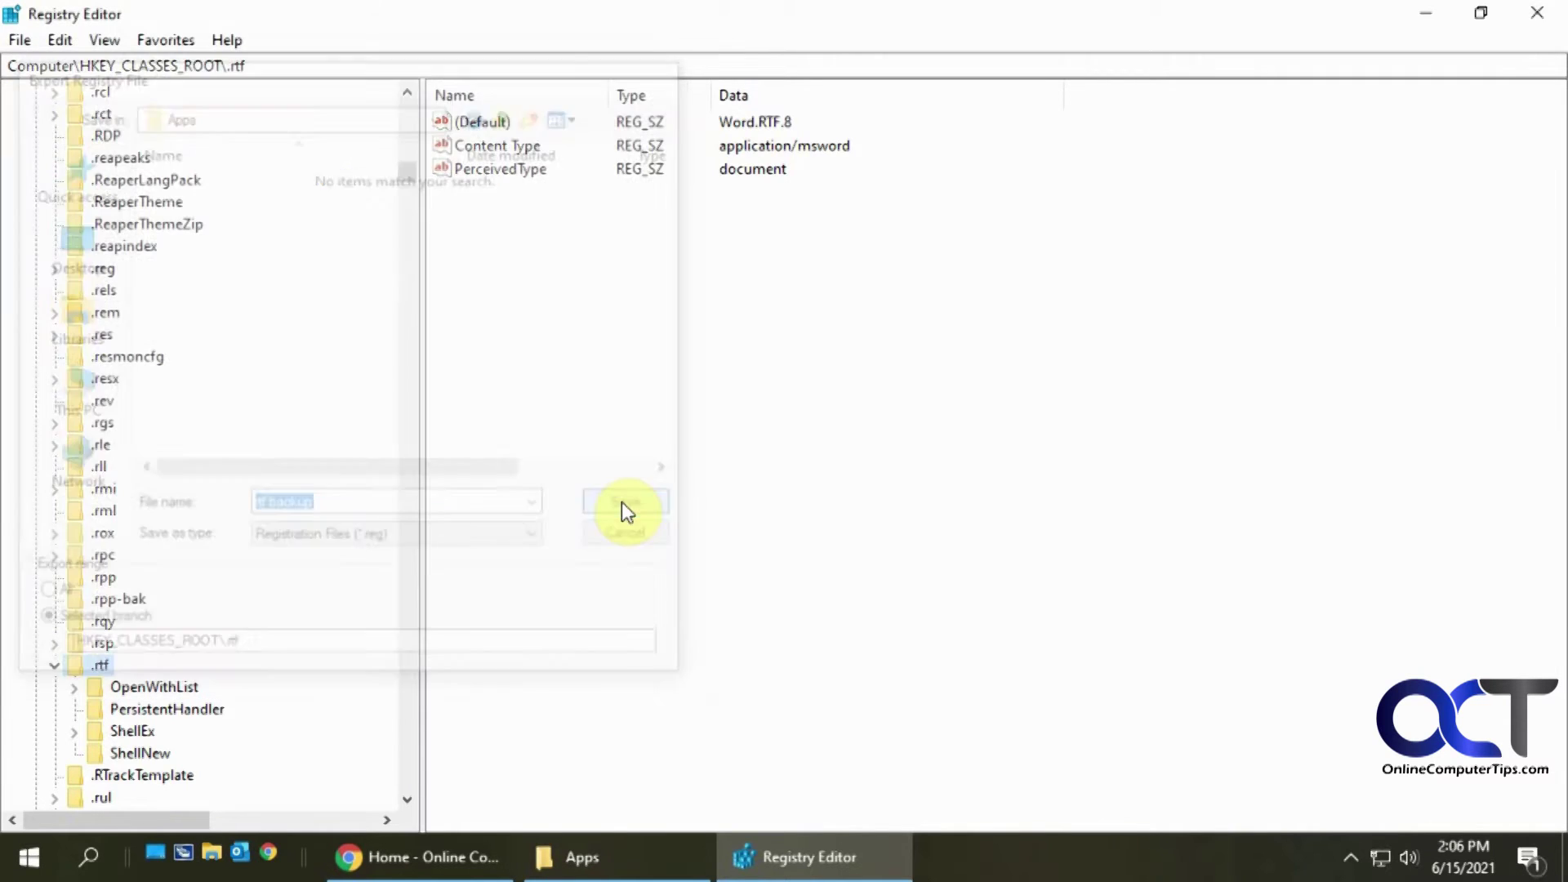
{"action": "left_click", "coordinate": [666, 859]}
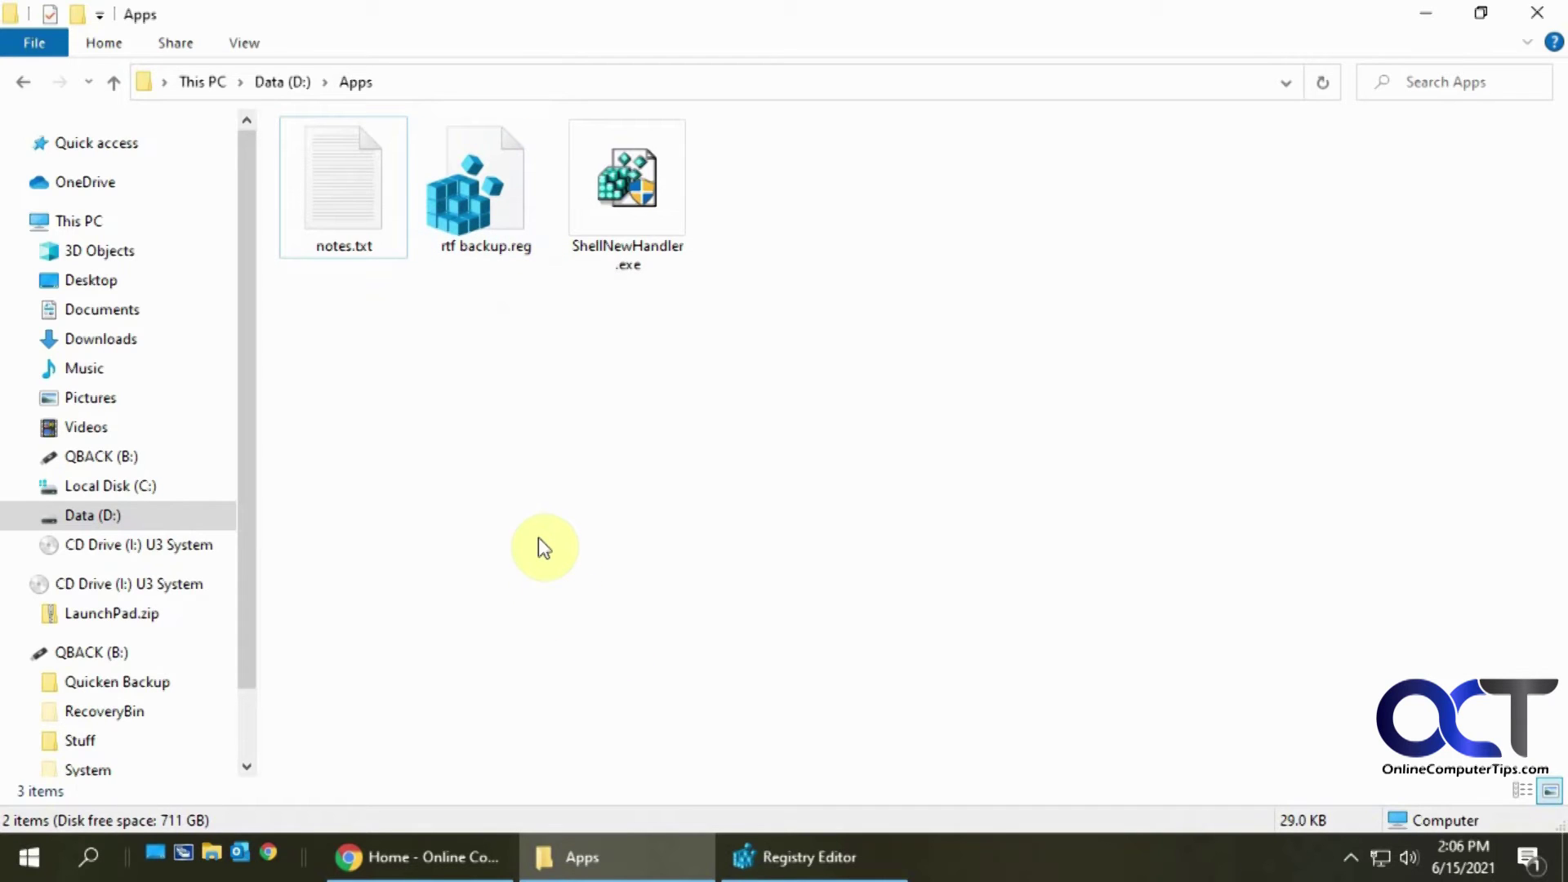
Select the .rtf\ShellNew key in Registry Editor and delete it
{"action": "left_click", "coordinate": [774, 846]}
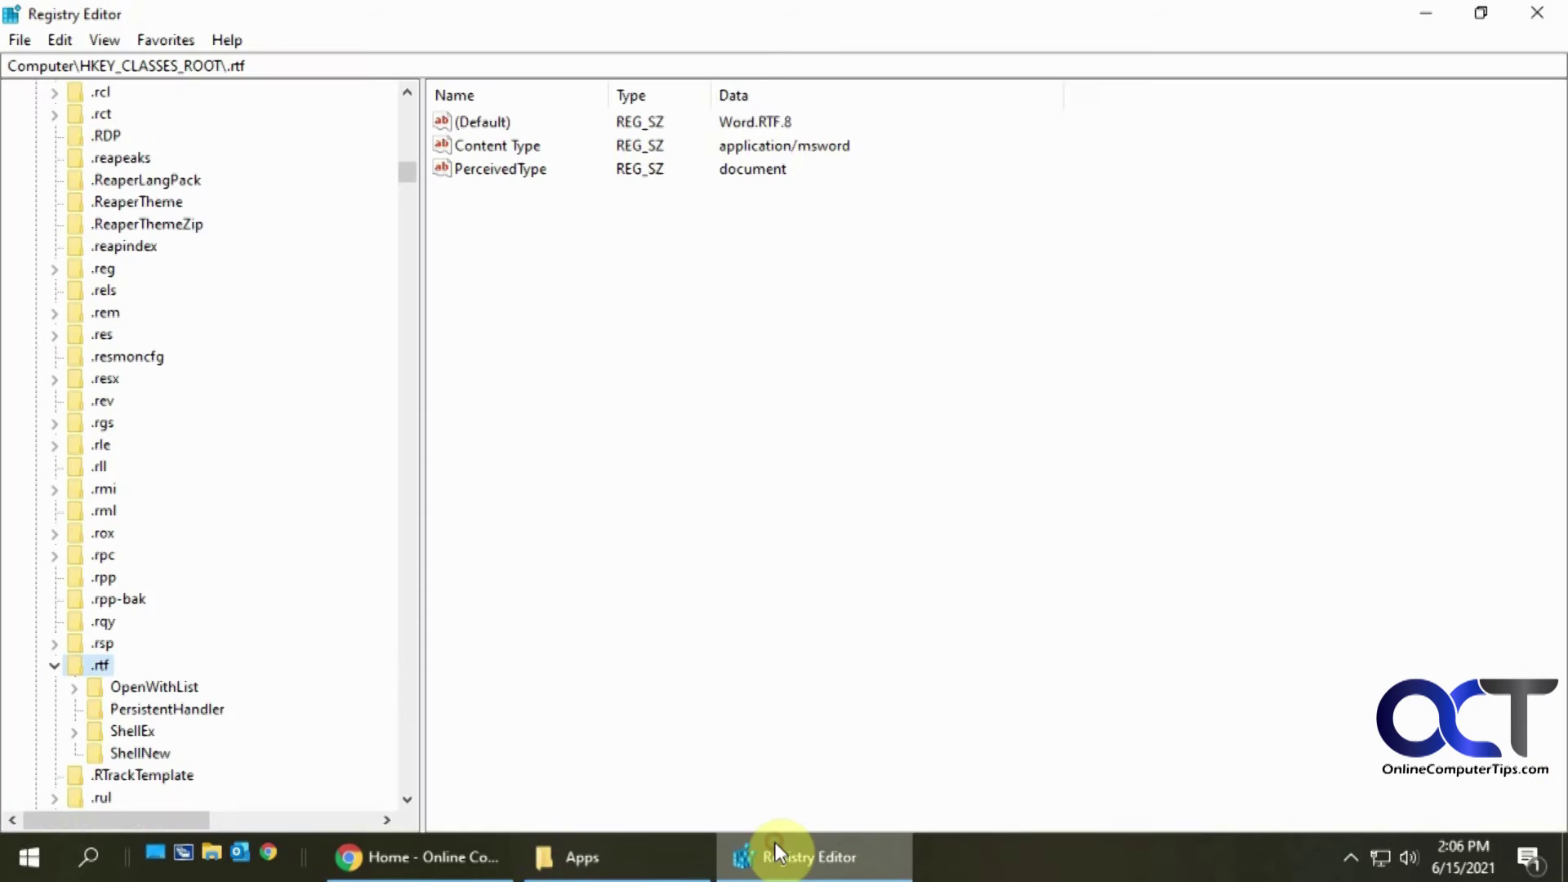
{"action": "left_click", "coordinate": [154, 753]}
{"action": "key", "text": "Delete"}
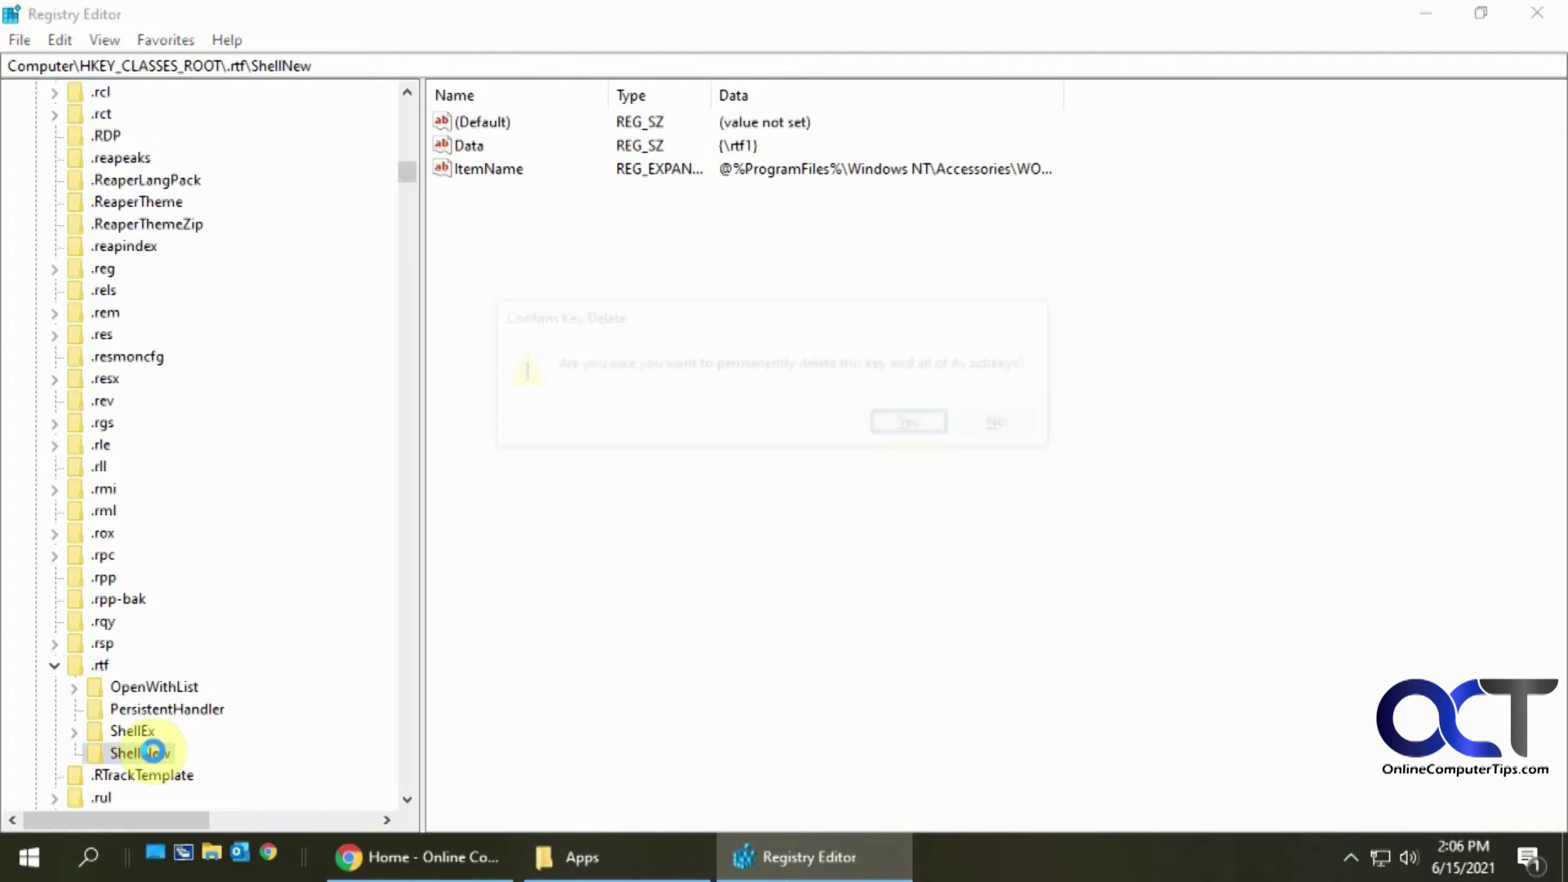
Confirm the deletion and check that Rich Text Format is gone from the Apps folder's New submenu
{"action": "left_click", "coordinate": [907, 429]}
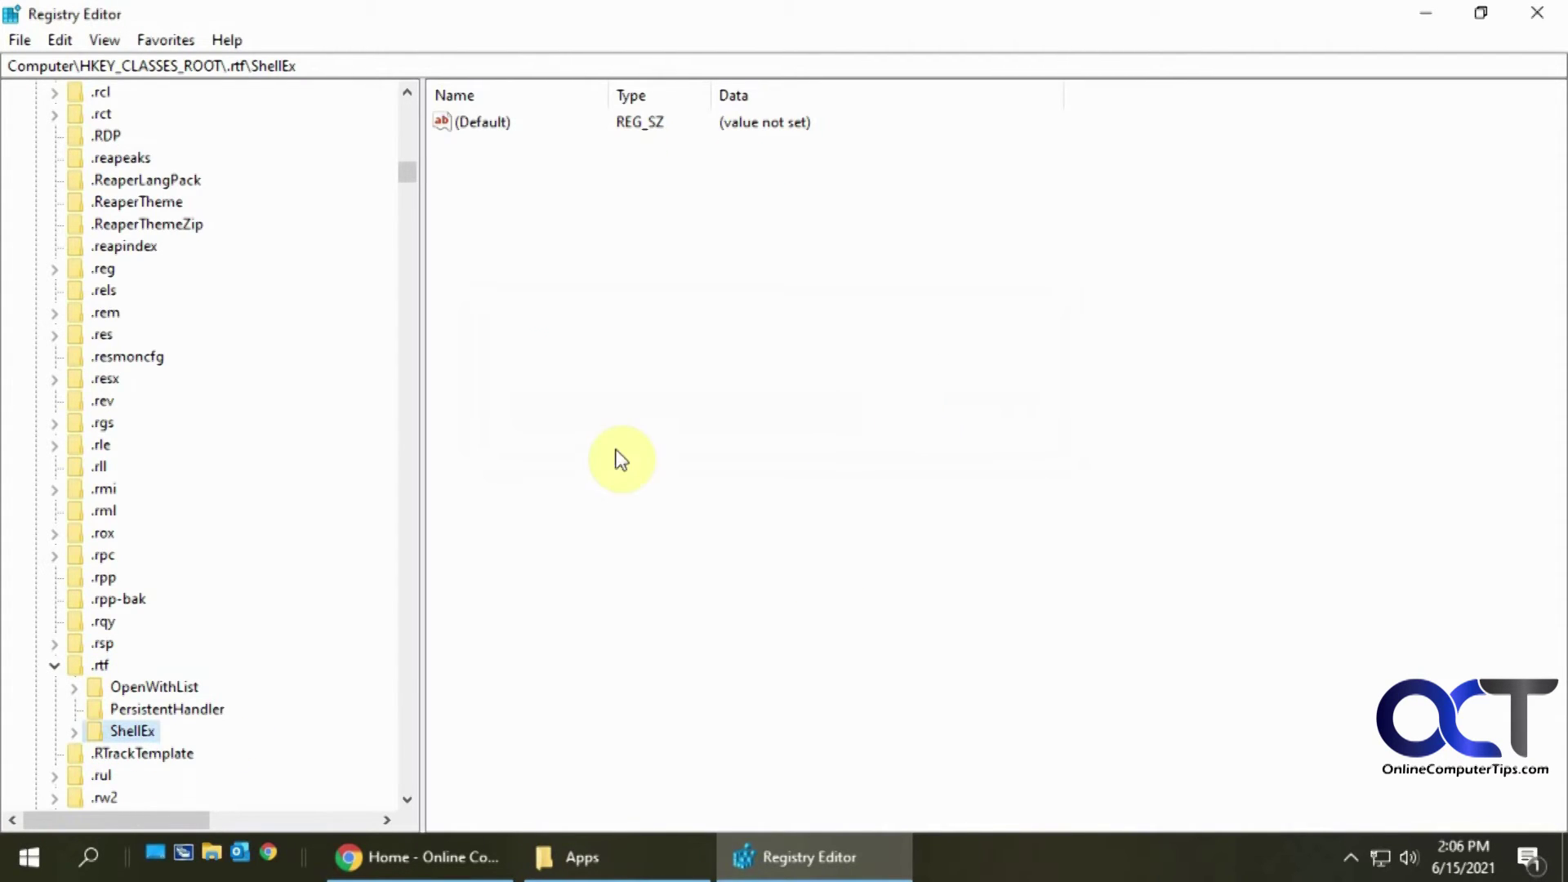
{"action": "left_click", "coordinate": [617, 866]}
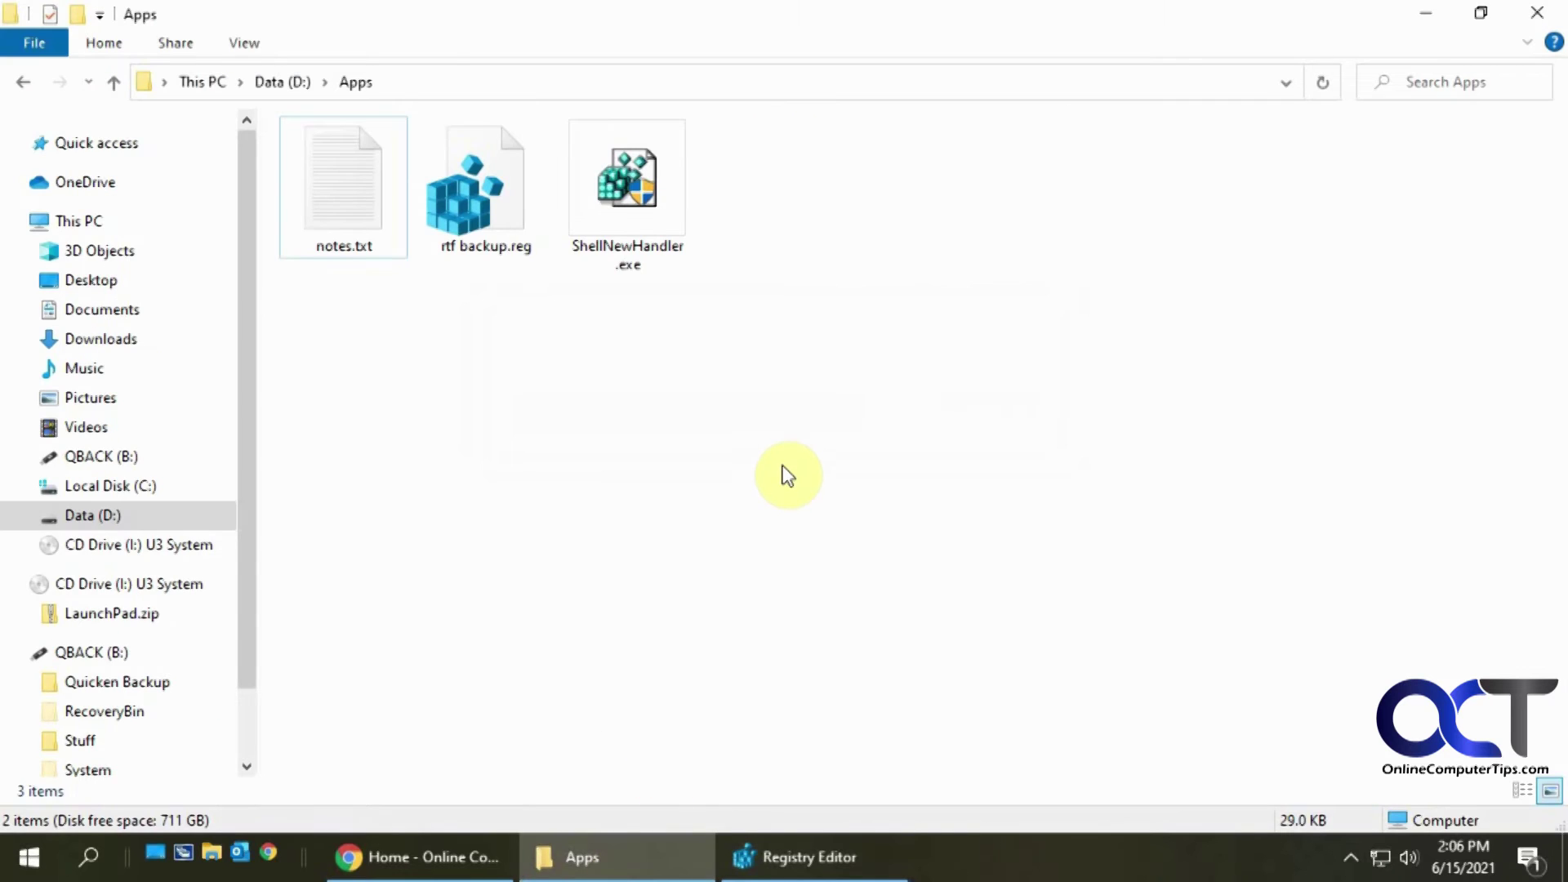
{"action": "right_click", "coordinate": [808, 417]}
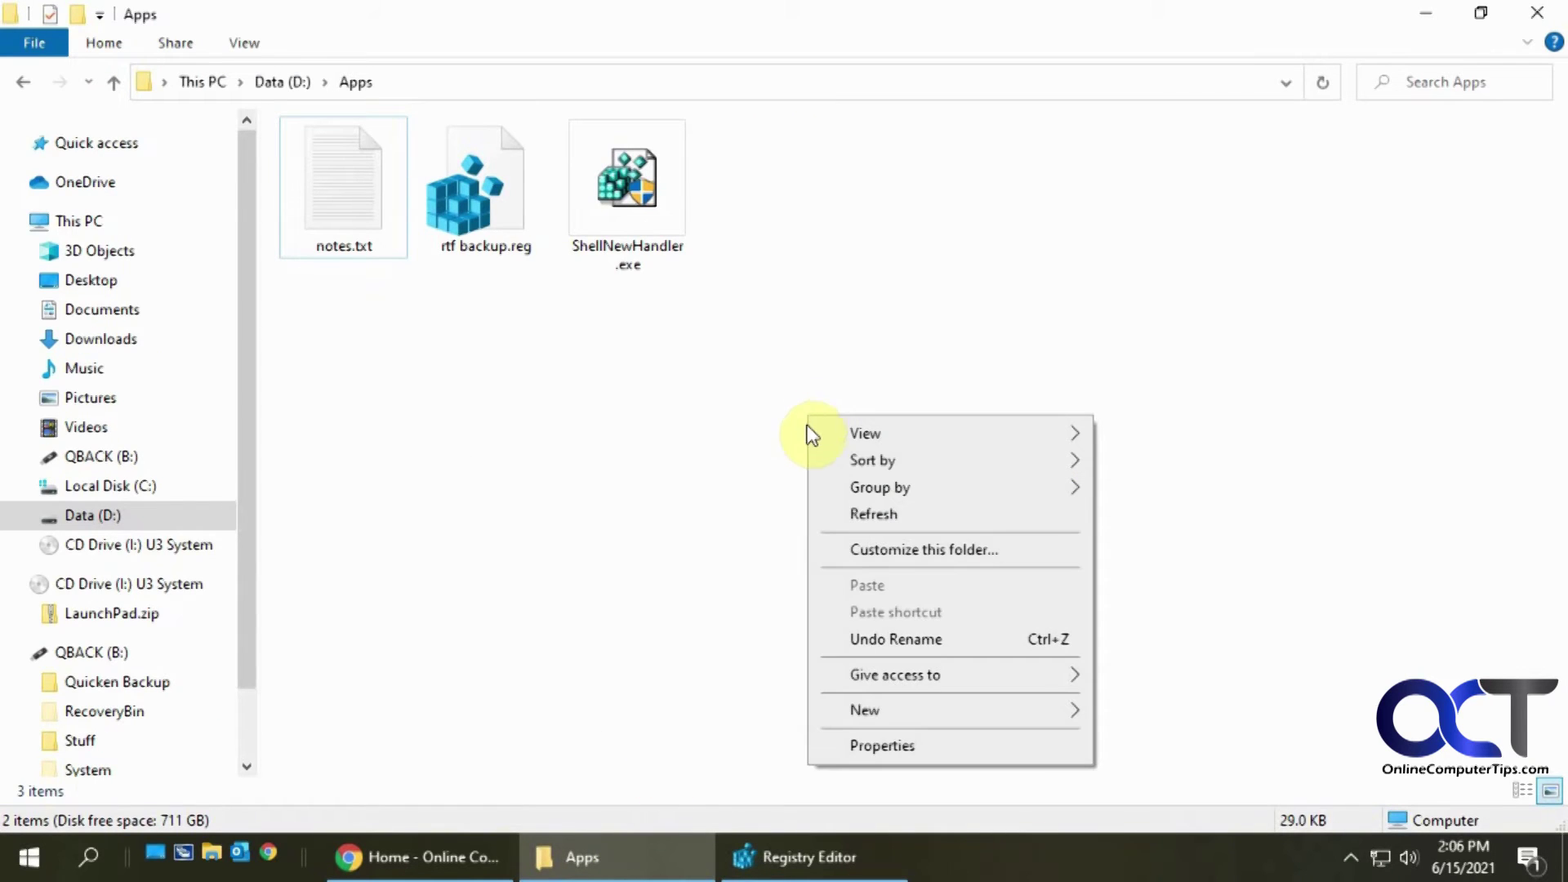
{"action": "mouse_move", "coordinate": [874, 710]}
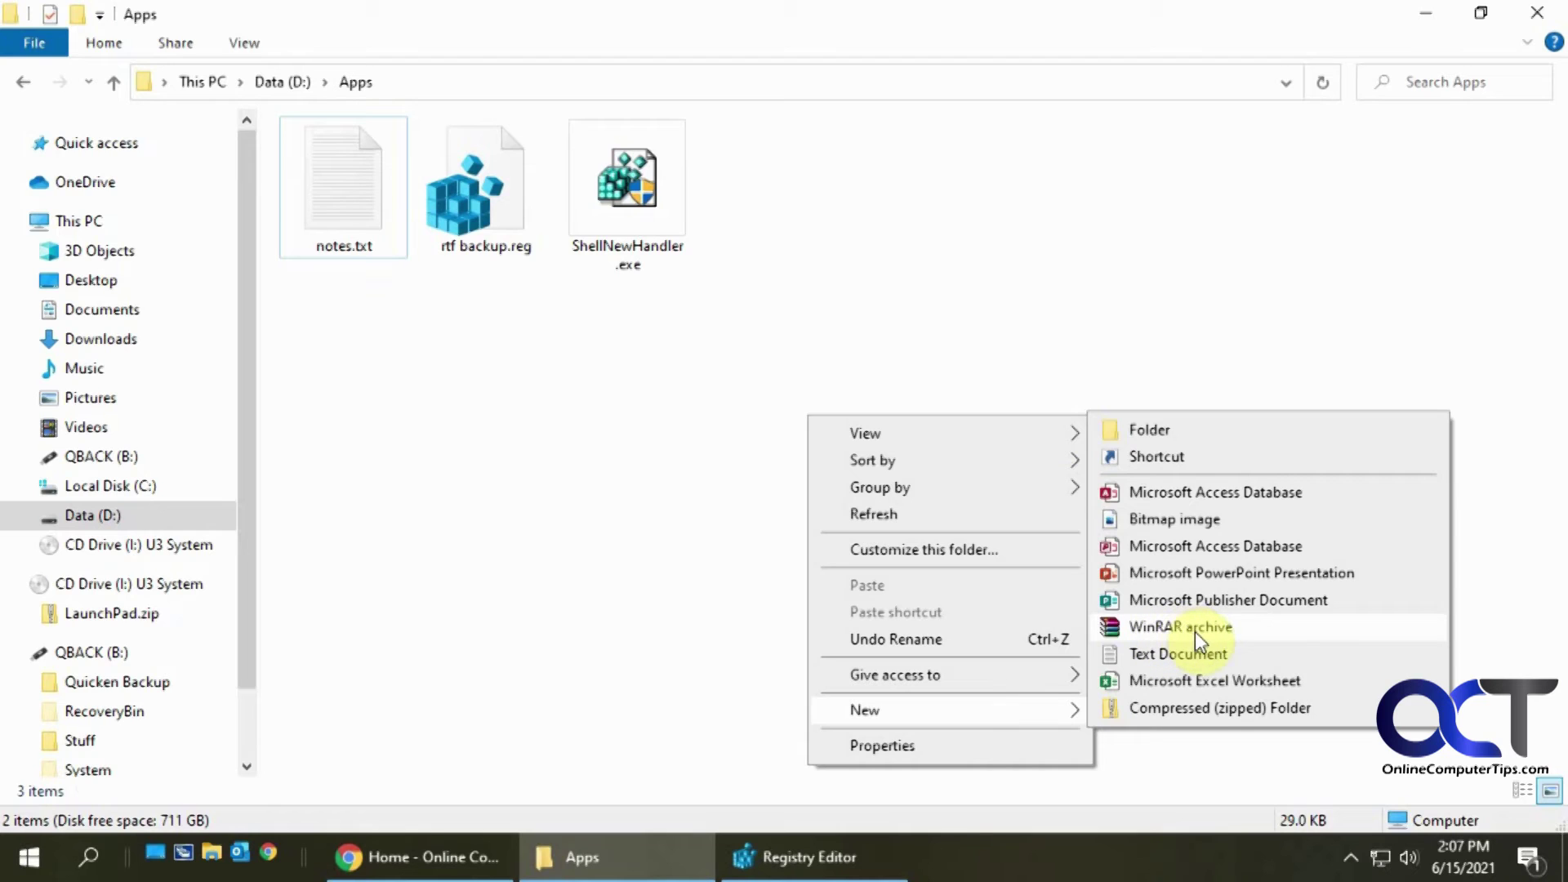
Back in Registry Editor, collapse HKEY_CLASSES_ROOT to show only the root hives
{"action": "left_click", "coordinate": [800, 858]}
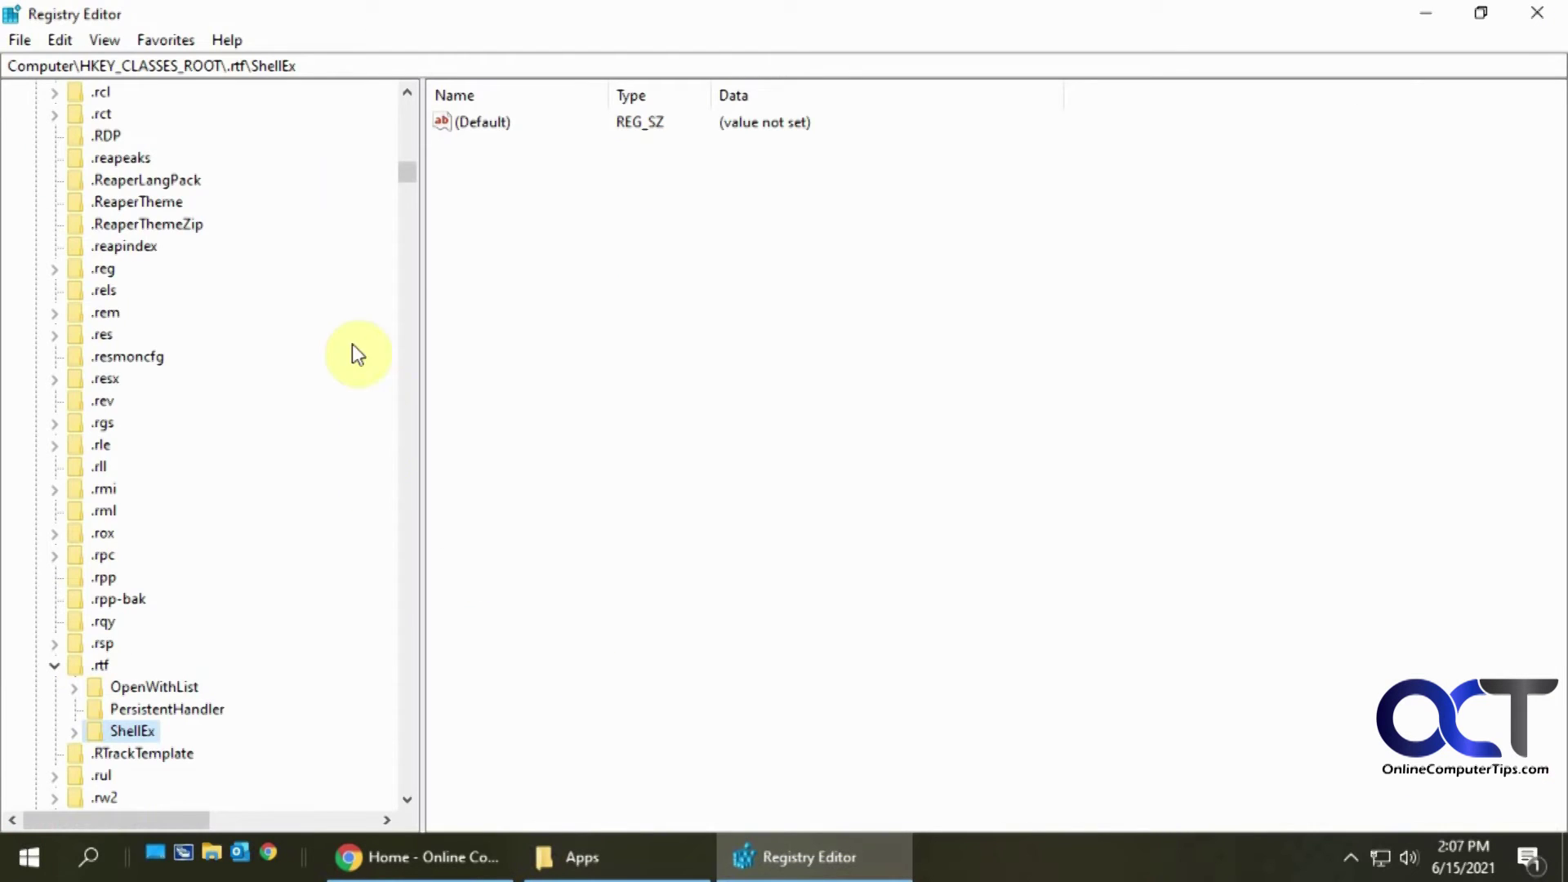
{"action": "left_click_drag", "start_coordinate": [406, 173], "coordinate": [404, 99]}
{"action": "left_click", "coordinate": [166, 112]}
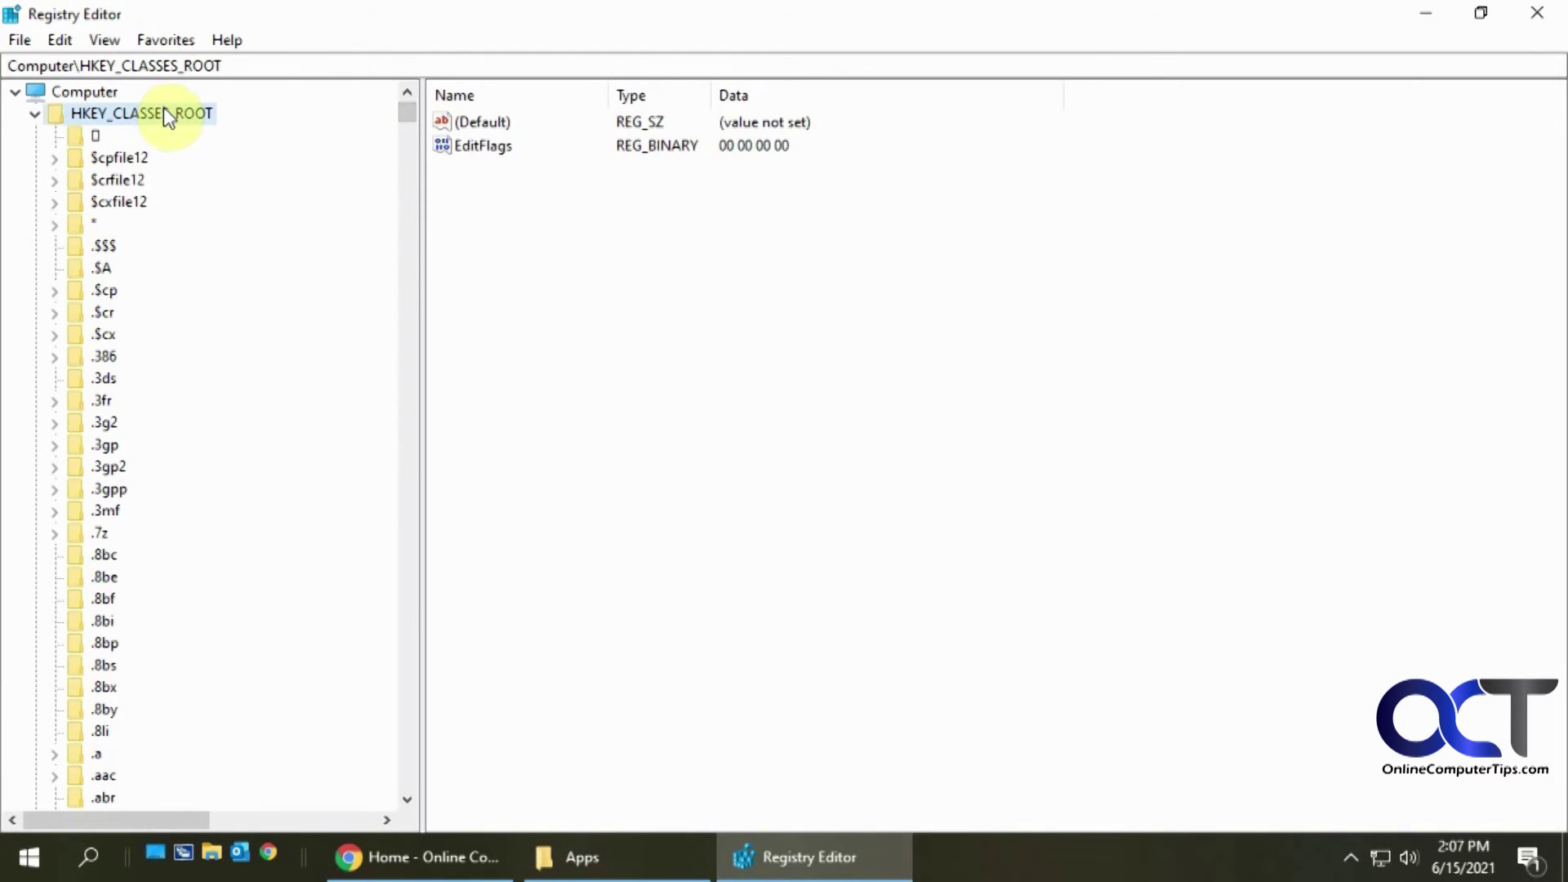
{"action": "left_click", "coordinate": [36, 114]}
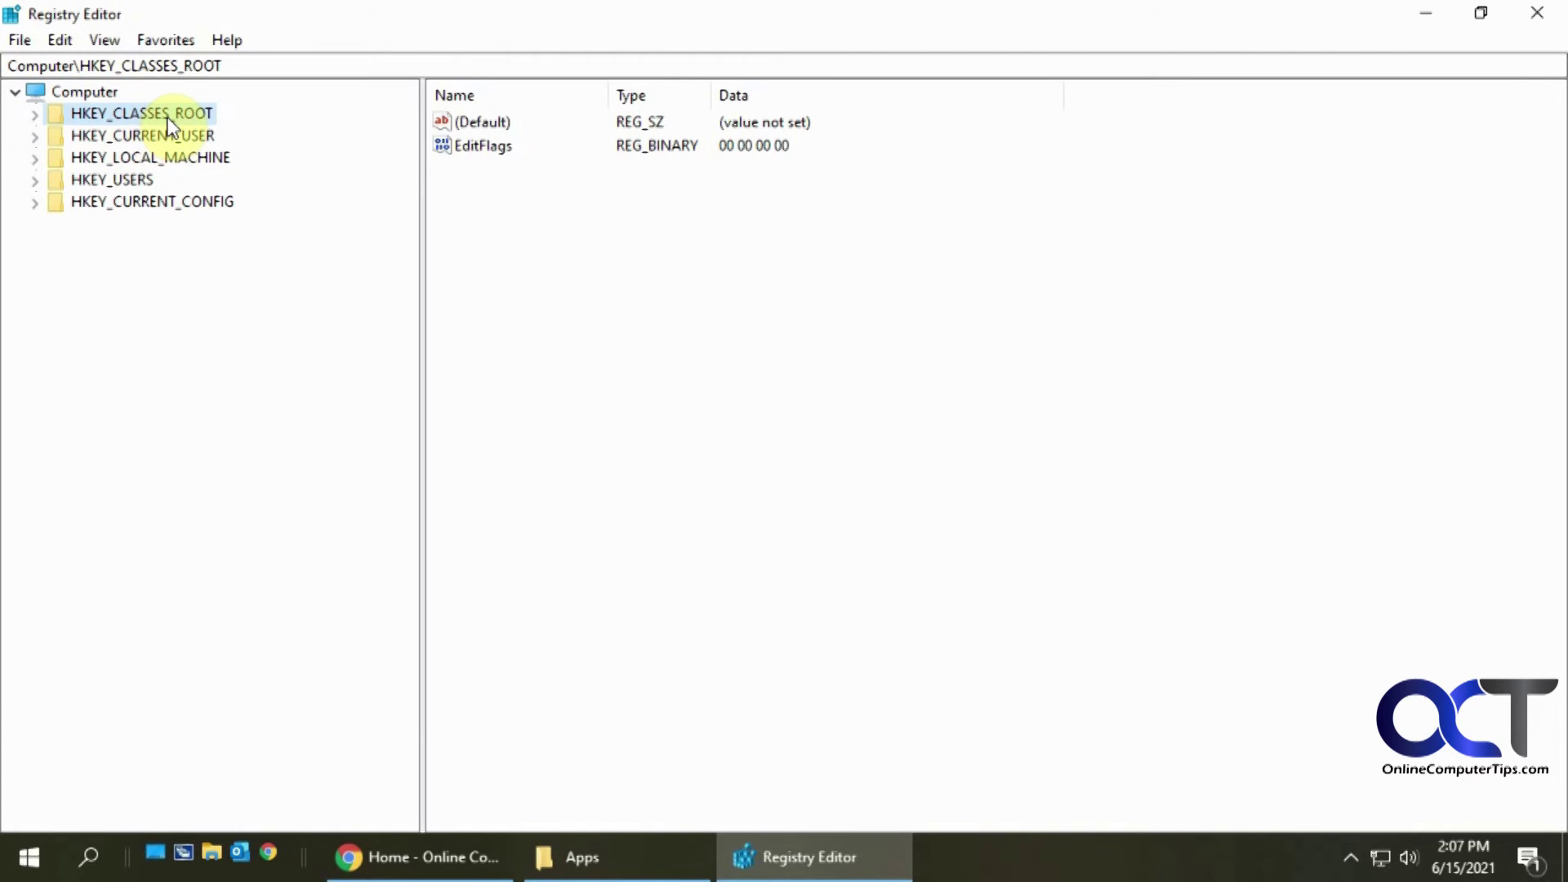
Find the .rar key and delete its ShellNew subkey, confirming with Yes
{"action": "key", "text": "ctrl+f"}
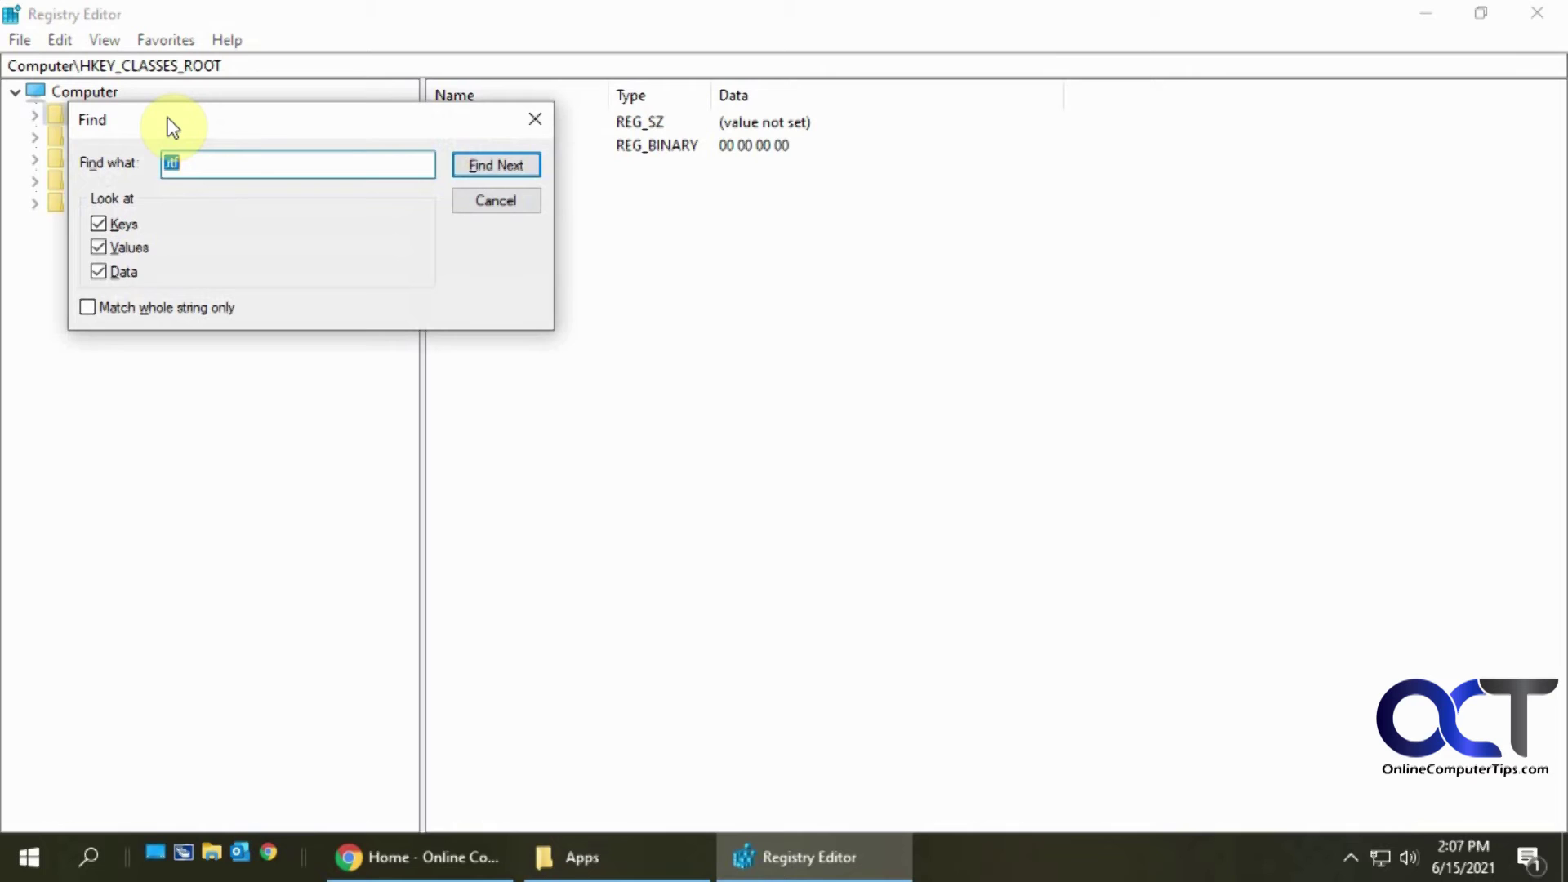
{"action": "type", "text": ".rar"}
{"action": "left_click", "coordinate": [508, 166]}
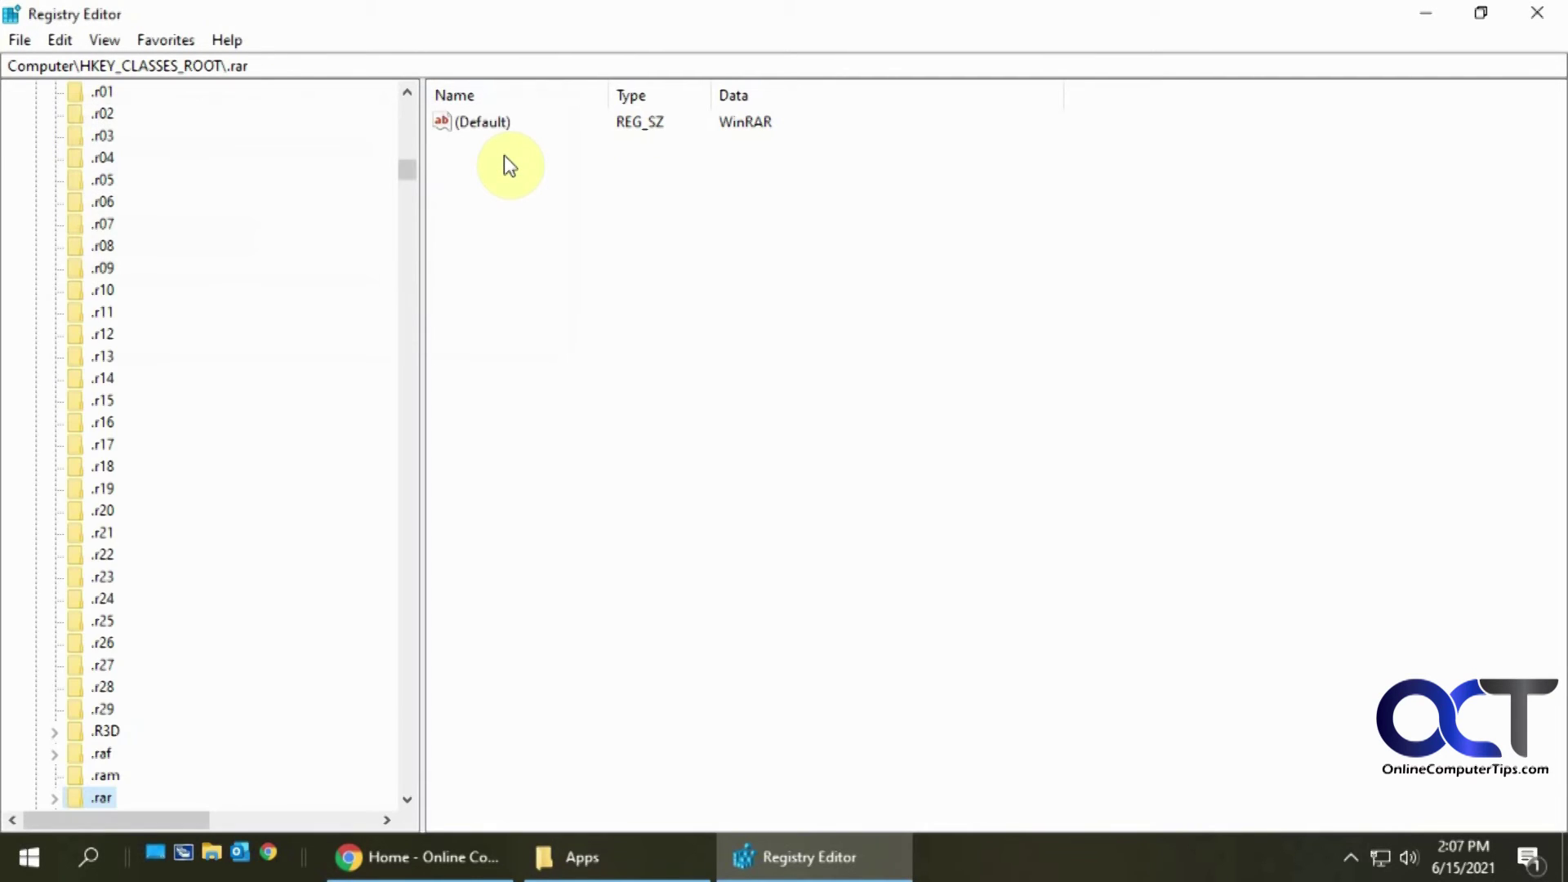
{"action": "scroll", "coordinate": [156, 462], "scroll_direction": "down", "scroll_amount": 1}
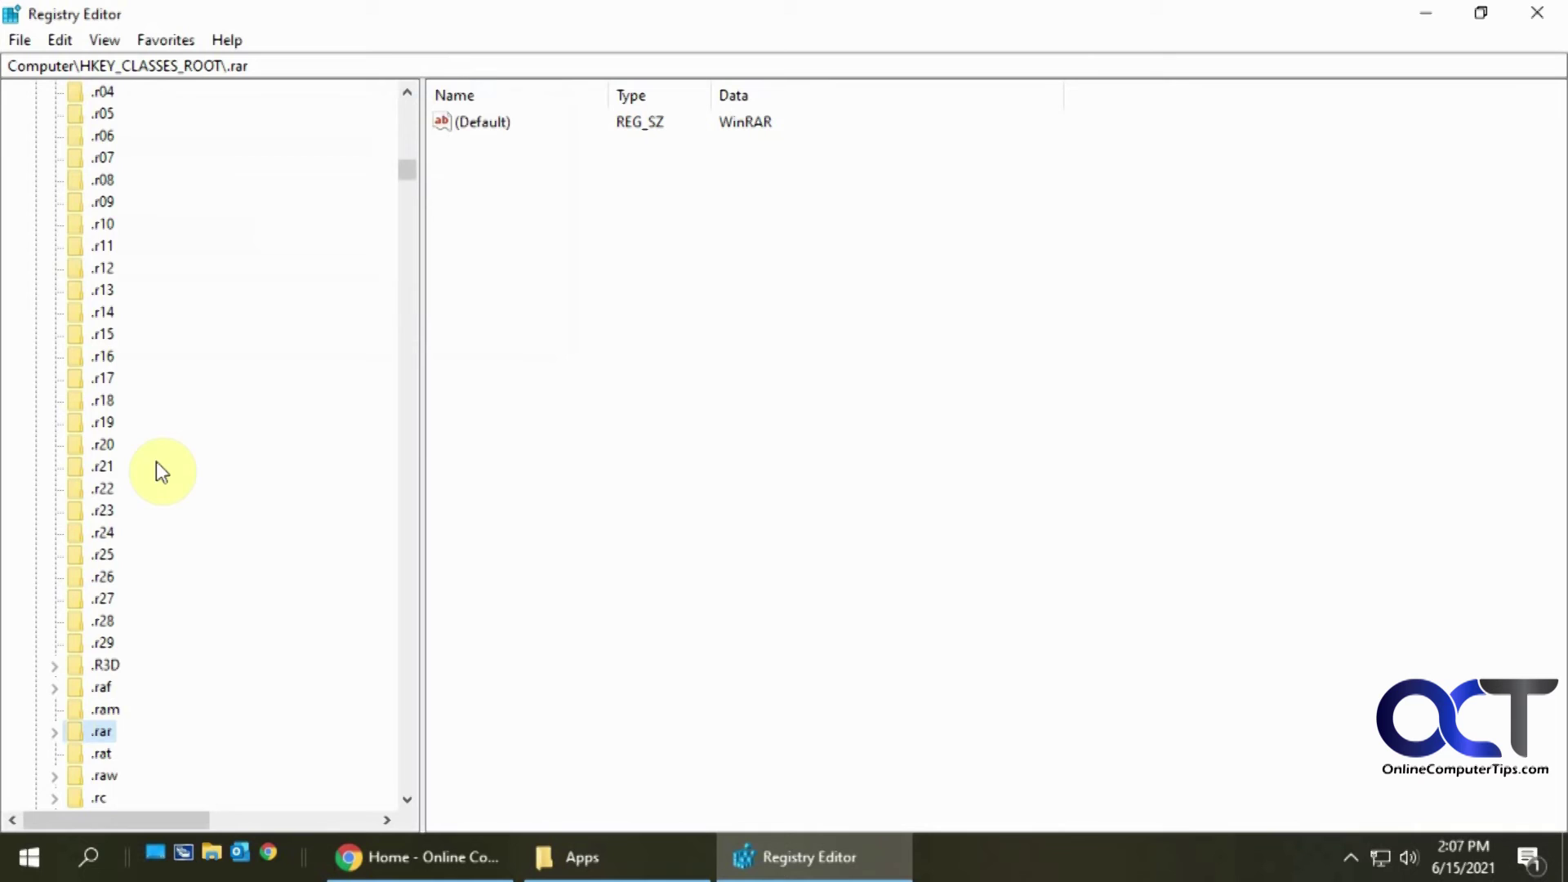
{"action": "left_click", "coordinate": [56, 734]}
{"action": "left_click", "coordinate": [136, 774]}
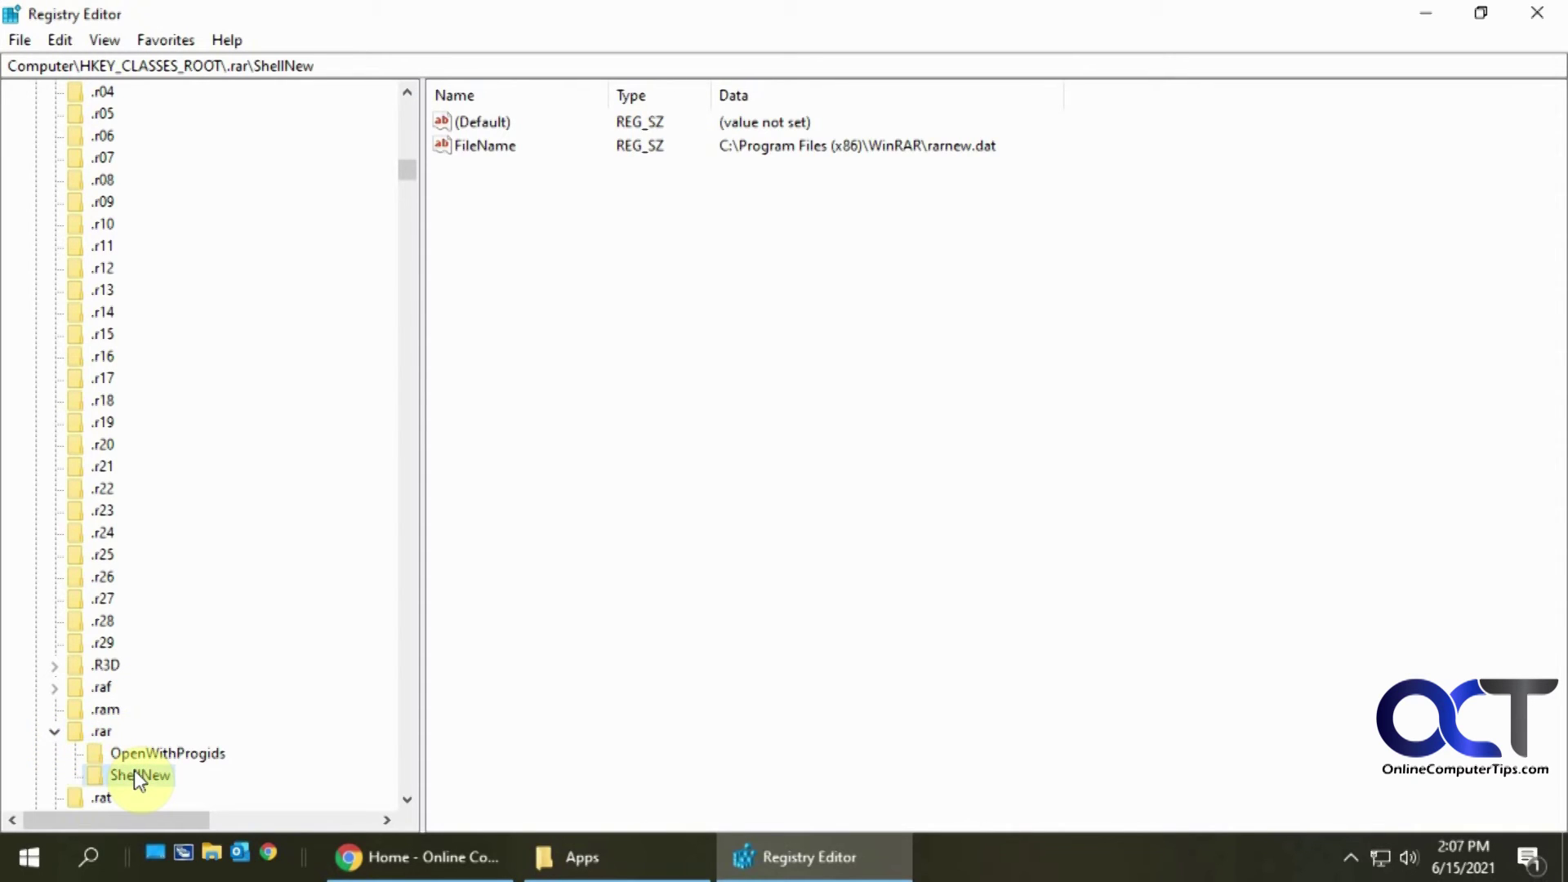
{"action": "key", "text": "Delete"}
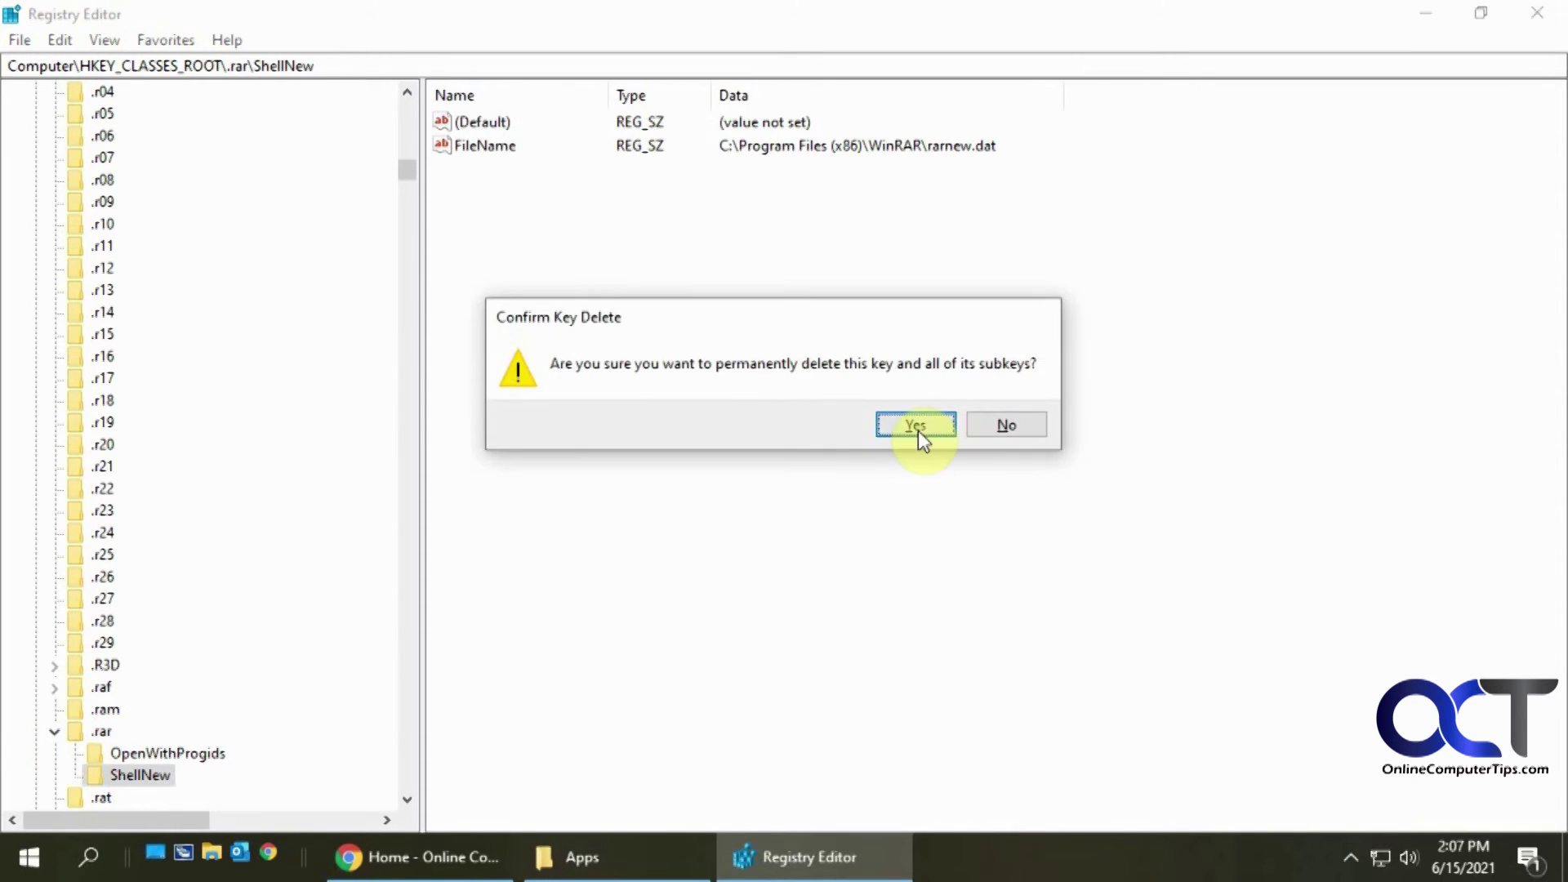
{"action": "left_click", "coordinate": [917, 426]}
{"action": "left_click", "coordinate": [645, 855]}
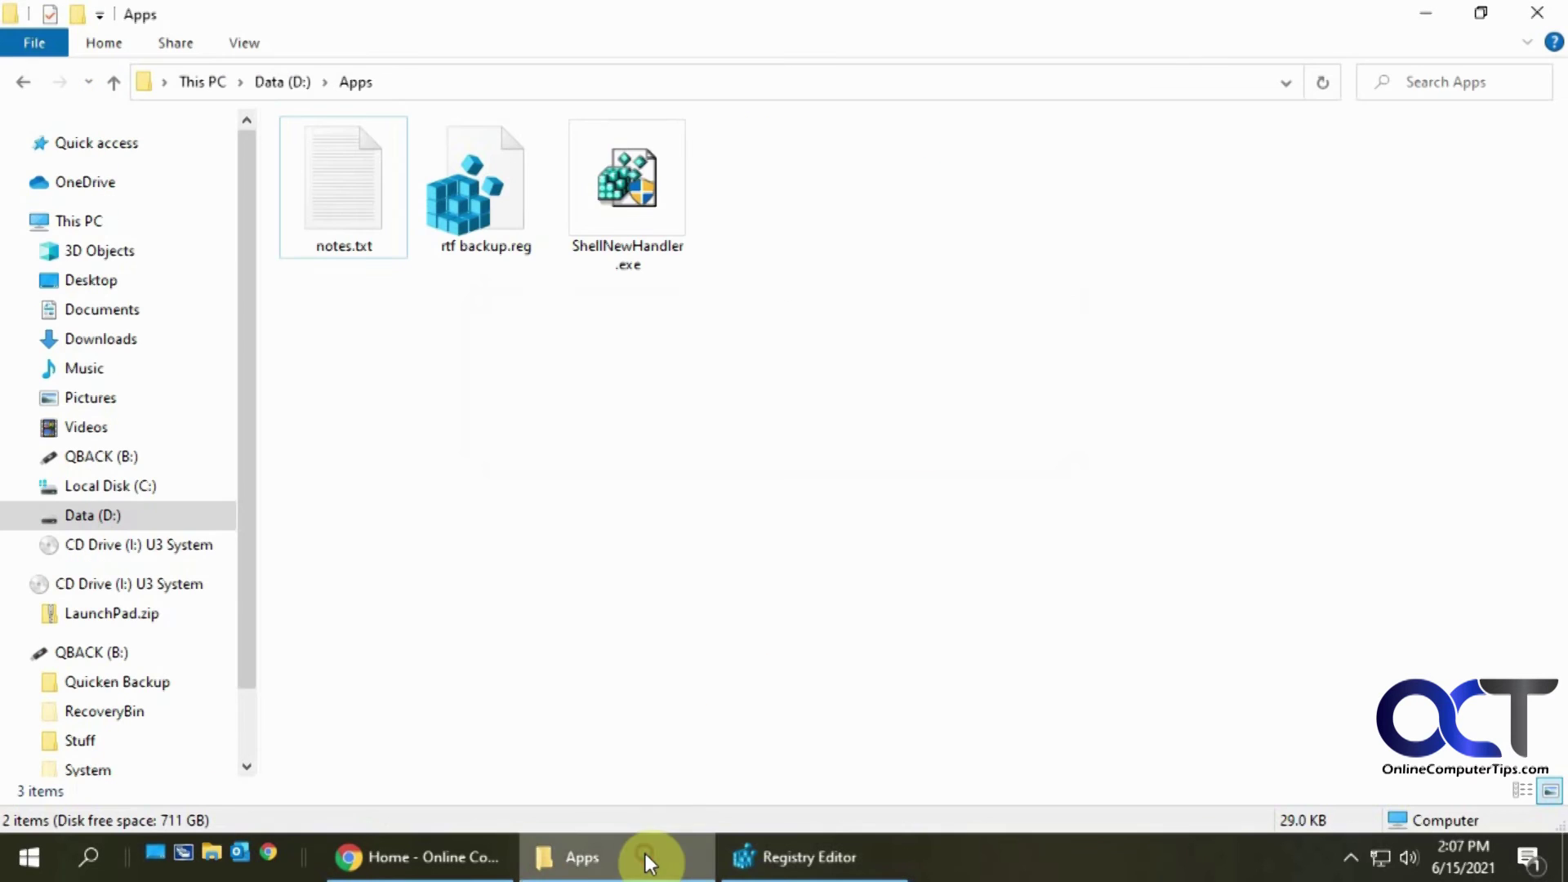
{"action": "right_click", "coordinate": [872, 462]}
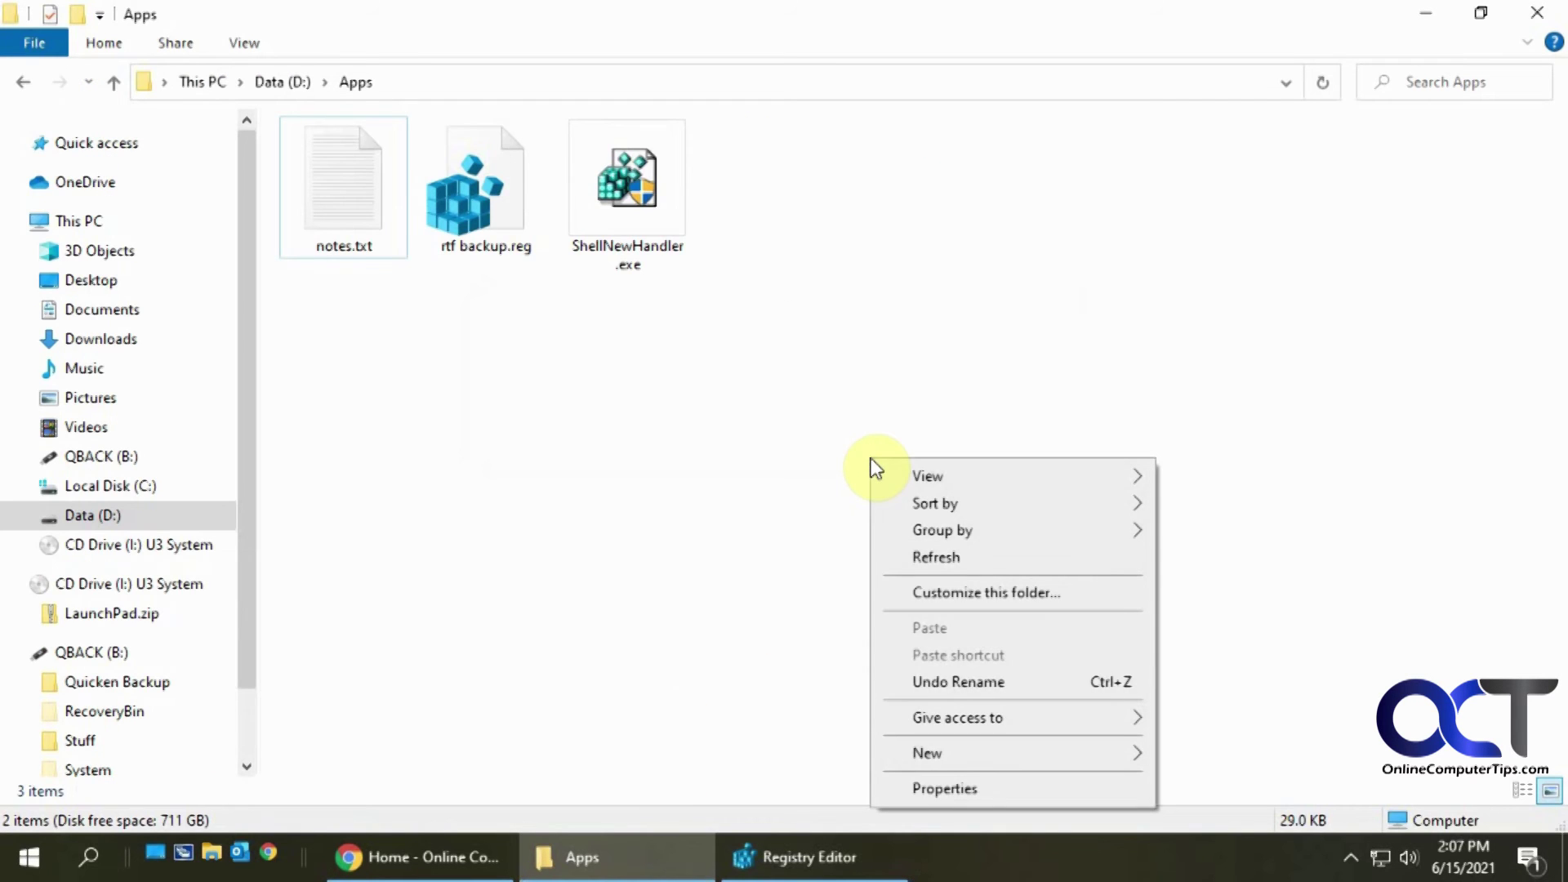
{"action": "left_click", "coordinate": [931, 746]}
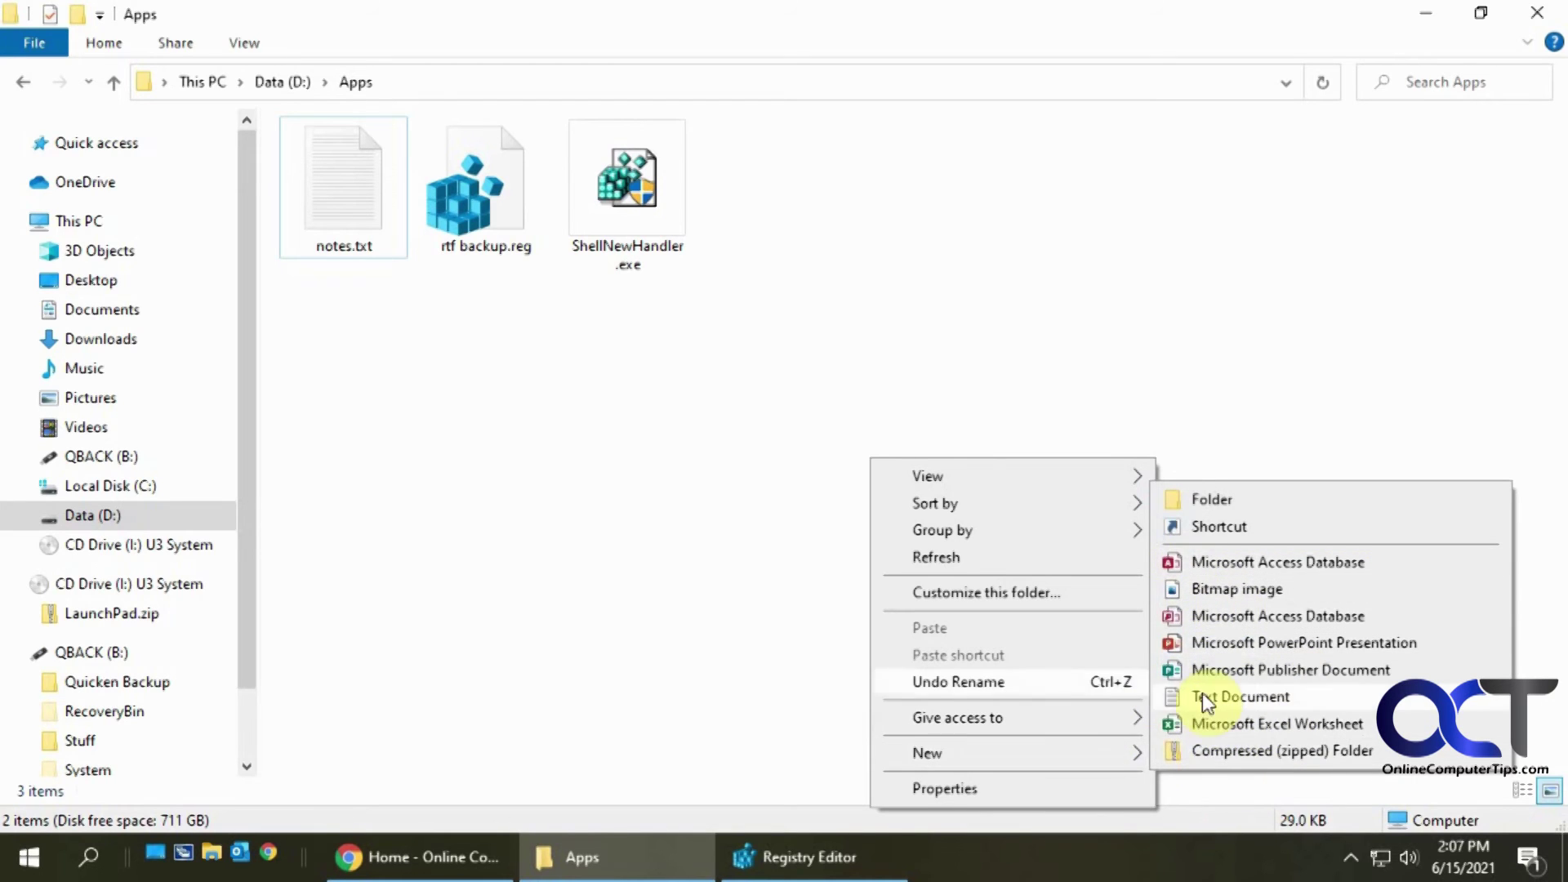
{"action": "left_click", "coordinate": [715, 536]}
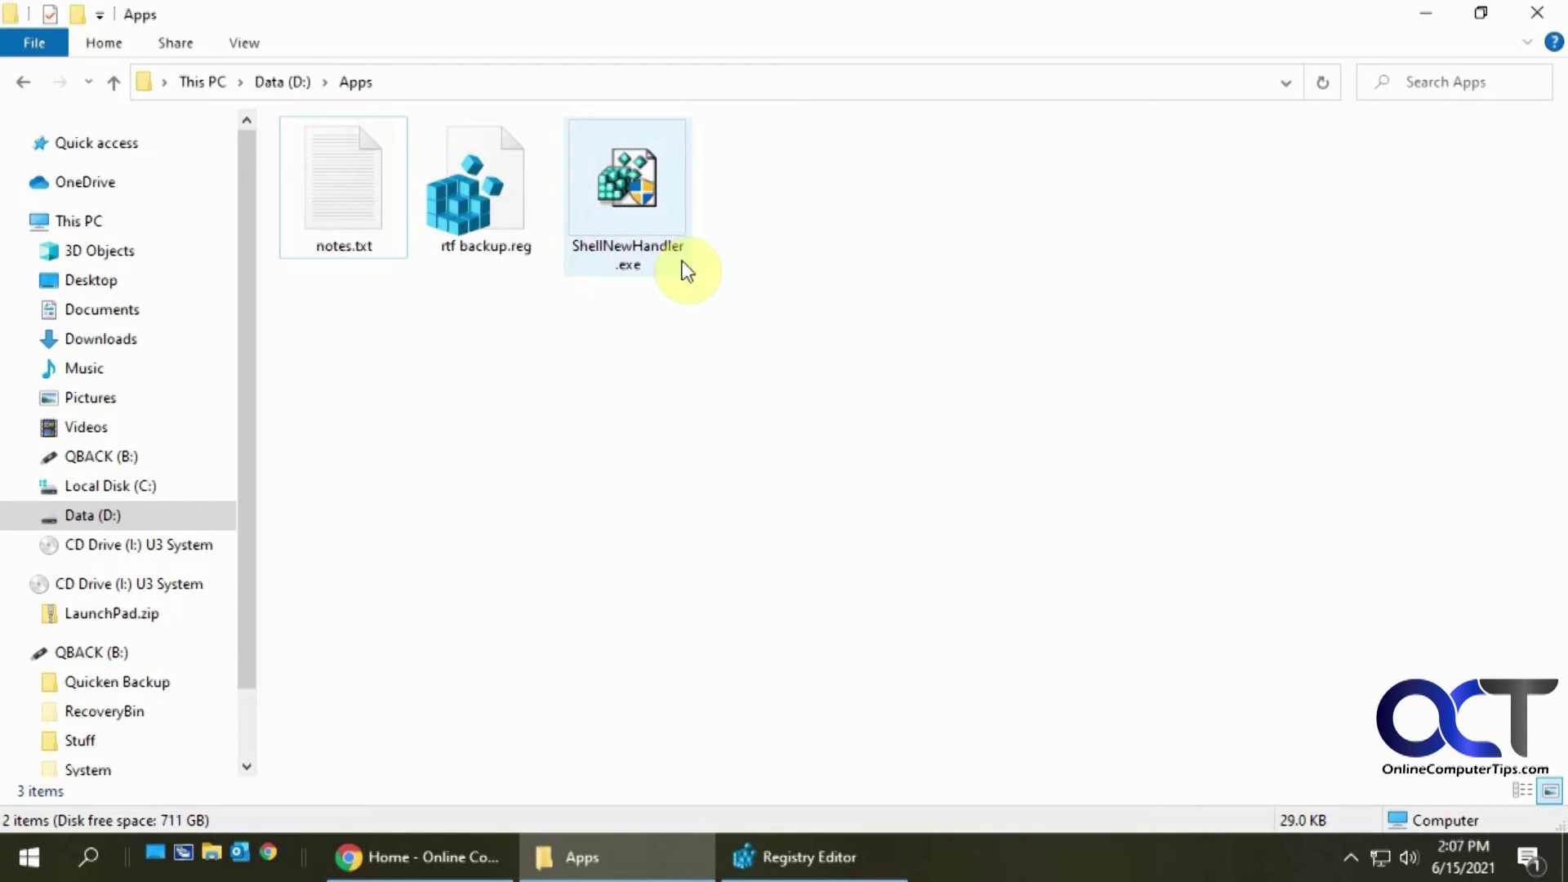
{"action": "mouse_move", "coordinate": [683, 272]}
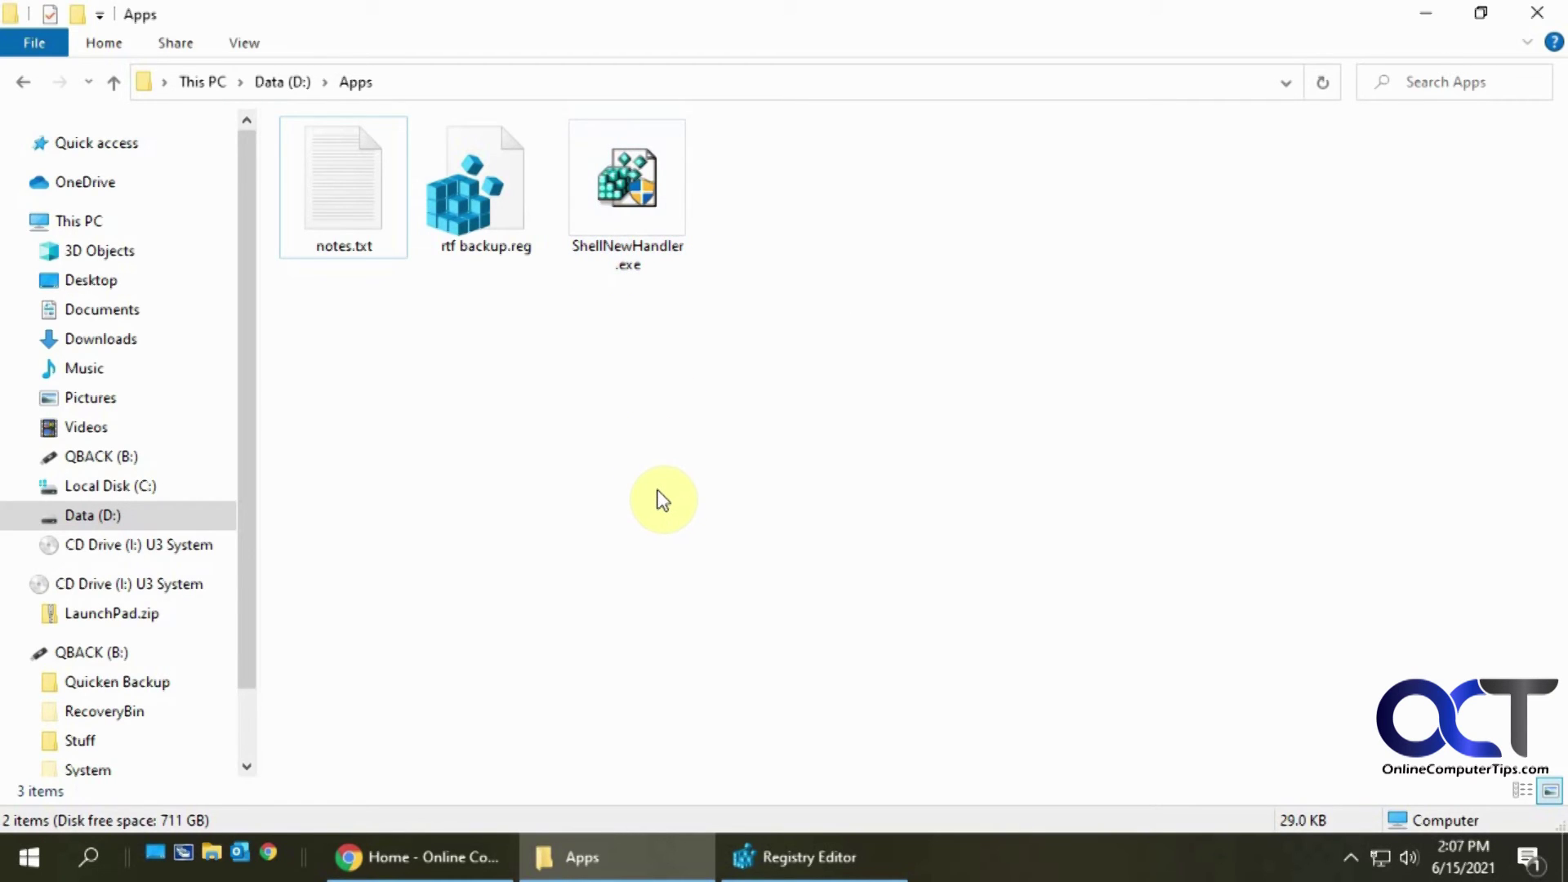
{"action": "left_click", "coordinate": [638, 238]}
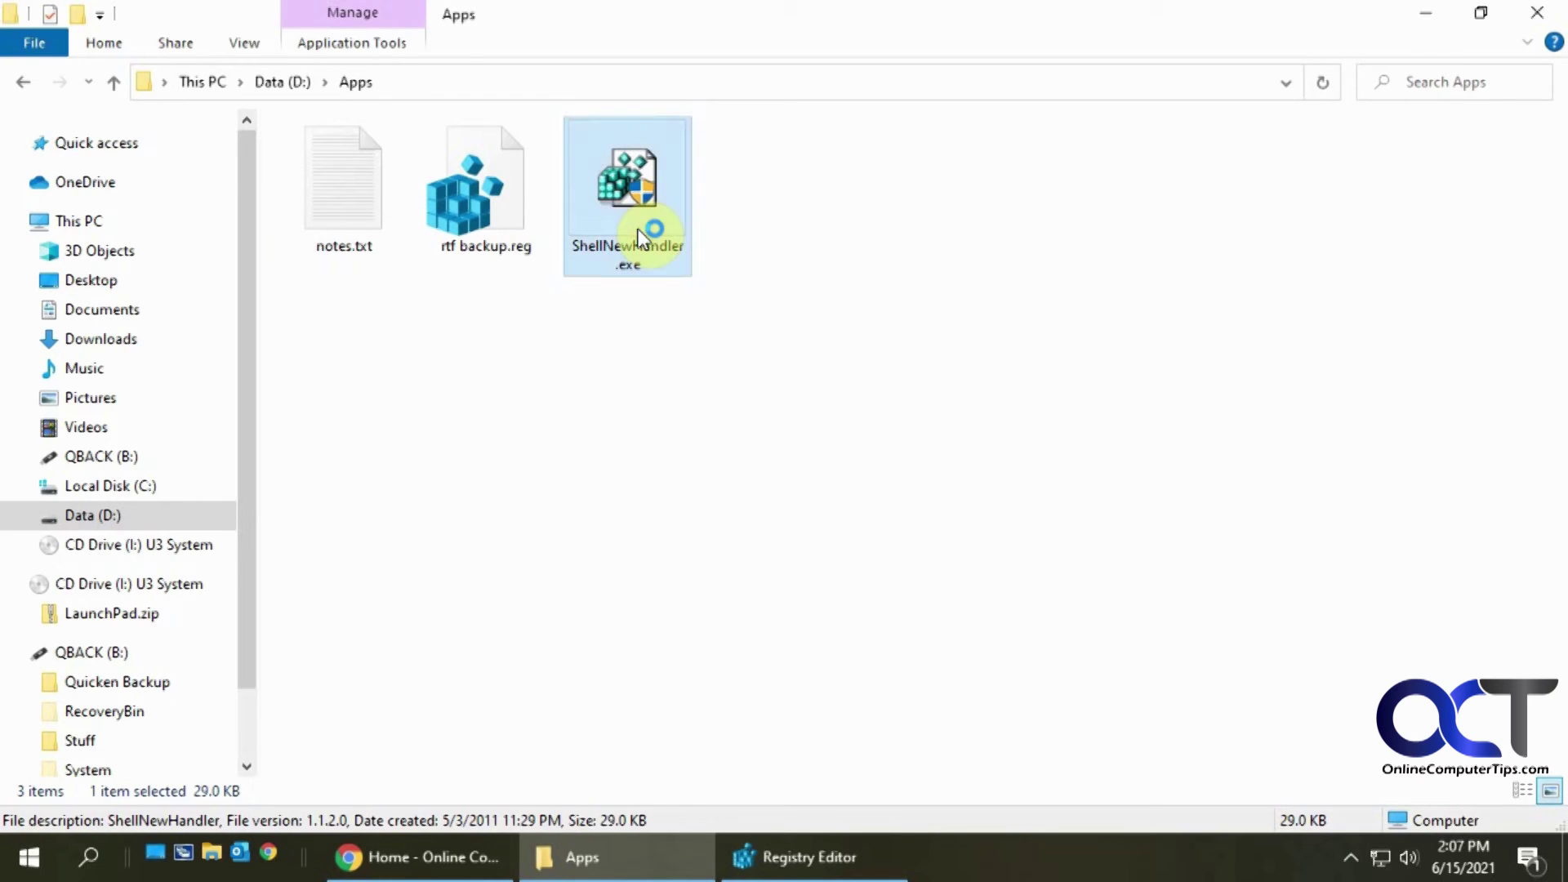
Launch ShellNewHandler, uncheck the CompressedFolder entry, then apply and confirm with OK
{"action": "key", "text": "Return"}
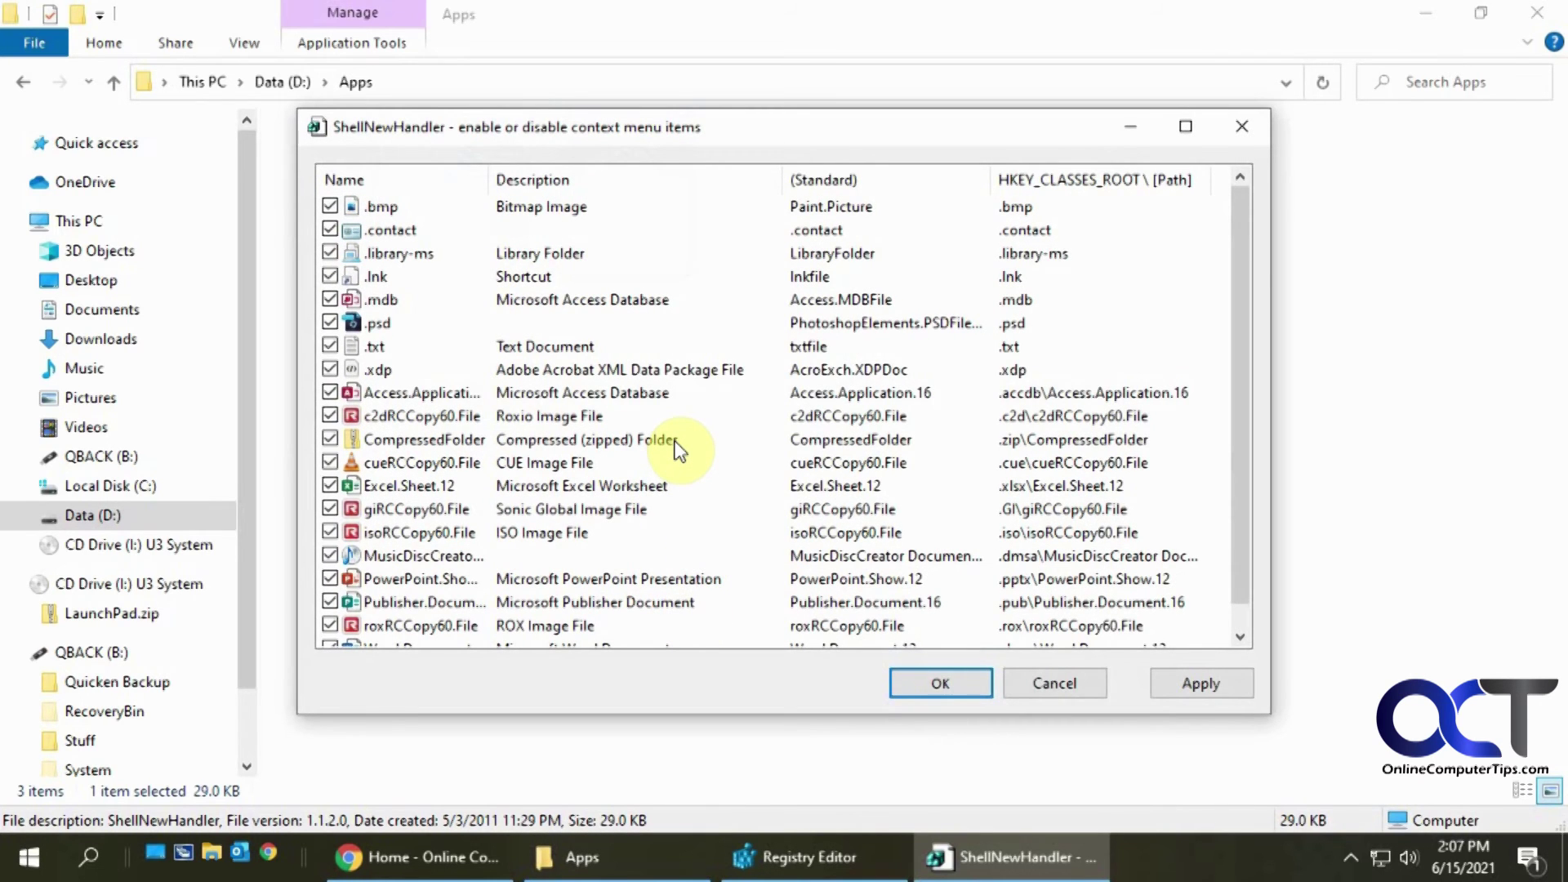
{"action": "scroll", "coordinate": [675, 451], "scroll_direction": "down", "scroll_amount": 1}
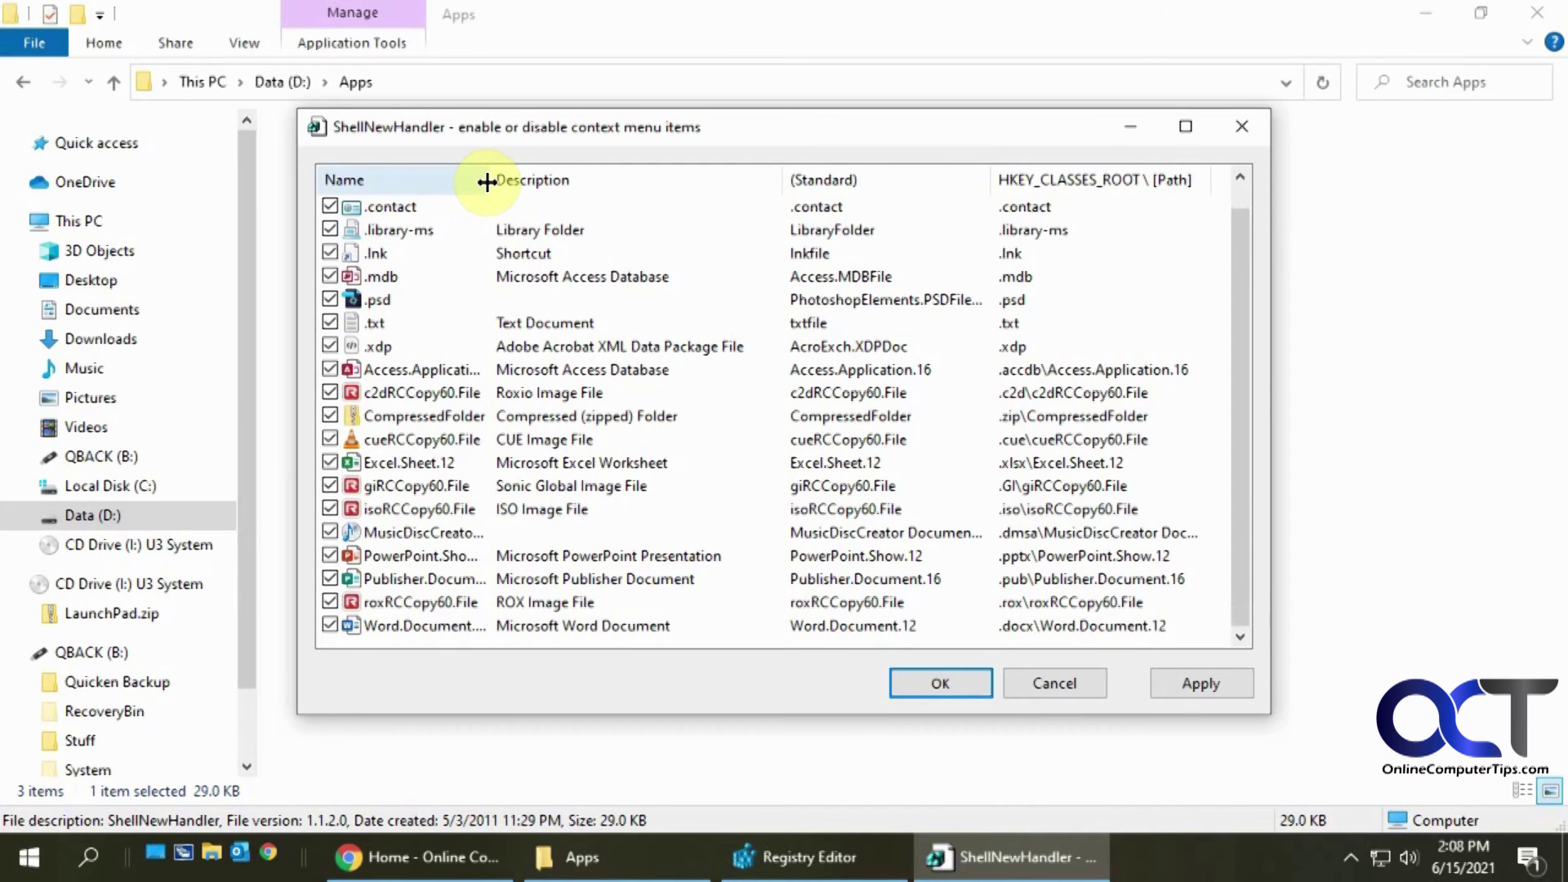
{"action": "left_click_drag", "start_coordinate": [487, 181], "coordinate": [563, 182]}
{"action": "scroll", "coordinate": [555, 432], "scroll_direction": "down", "scroll_amount": 1}
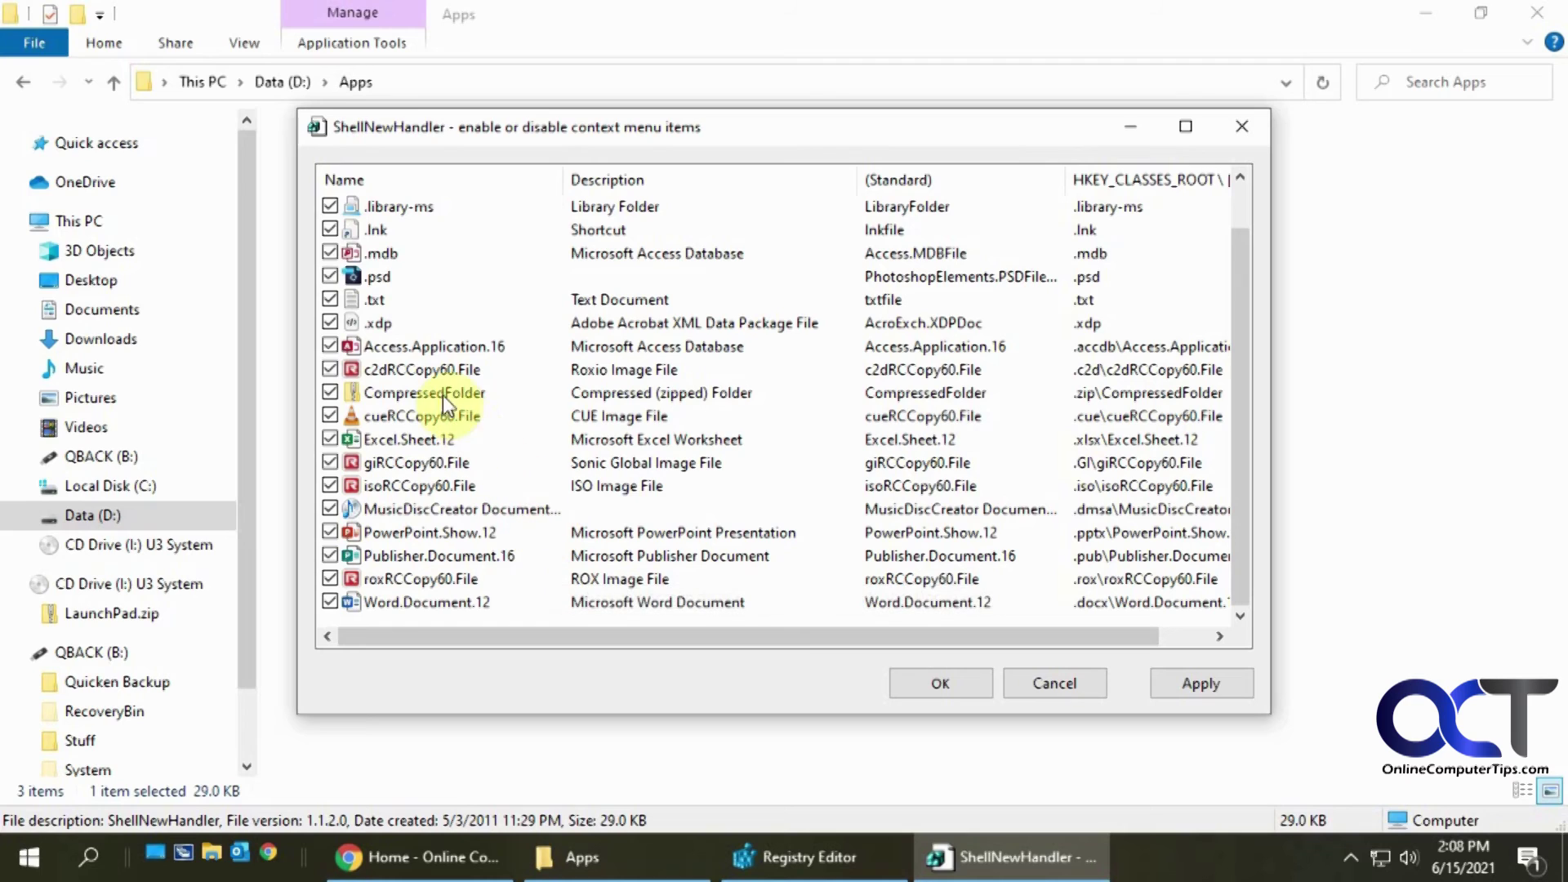
{"action": "left_click", "coordinate": [331, 397]}
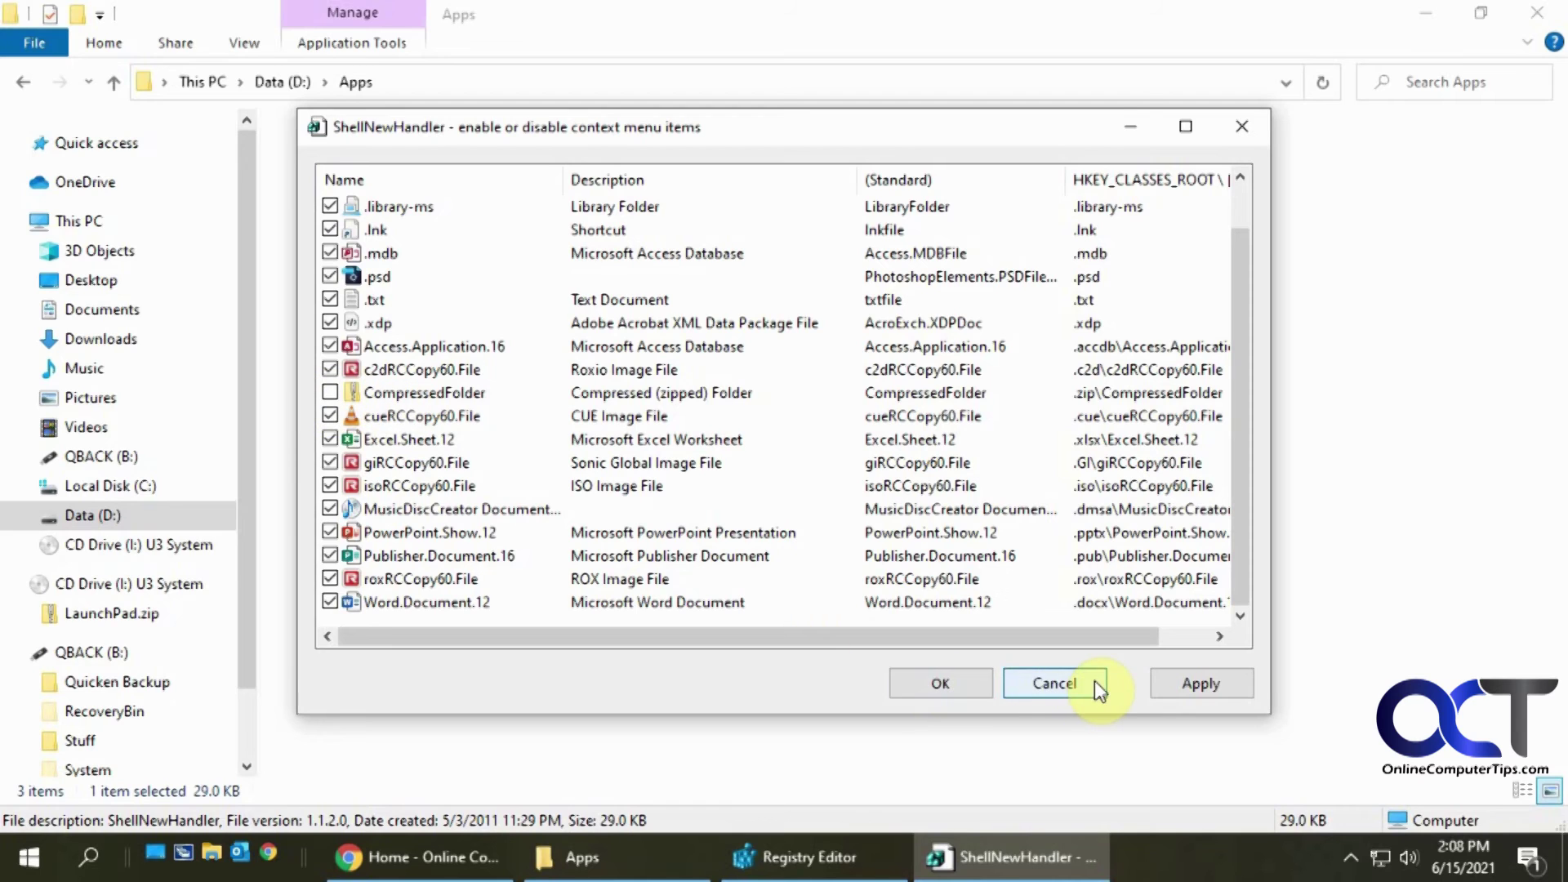
{"action": "left_click", "coordinate": [1149, 675]}
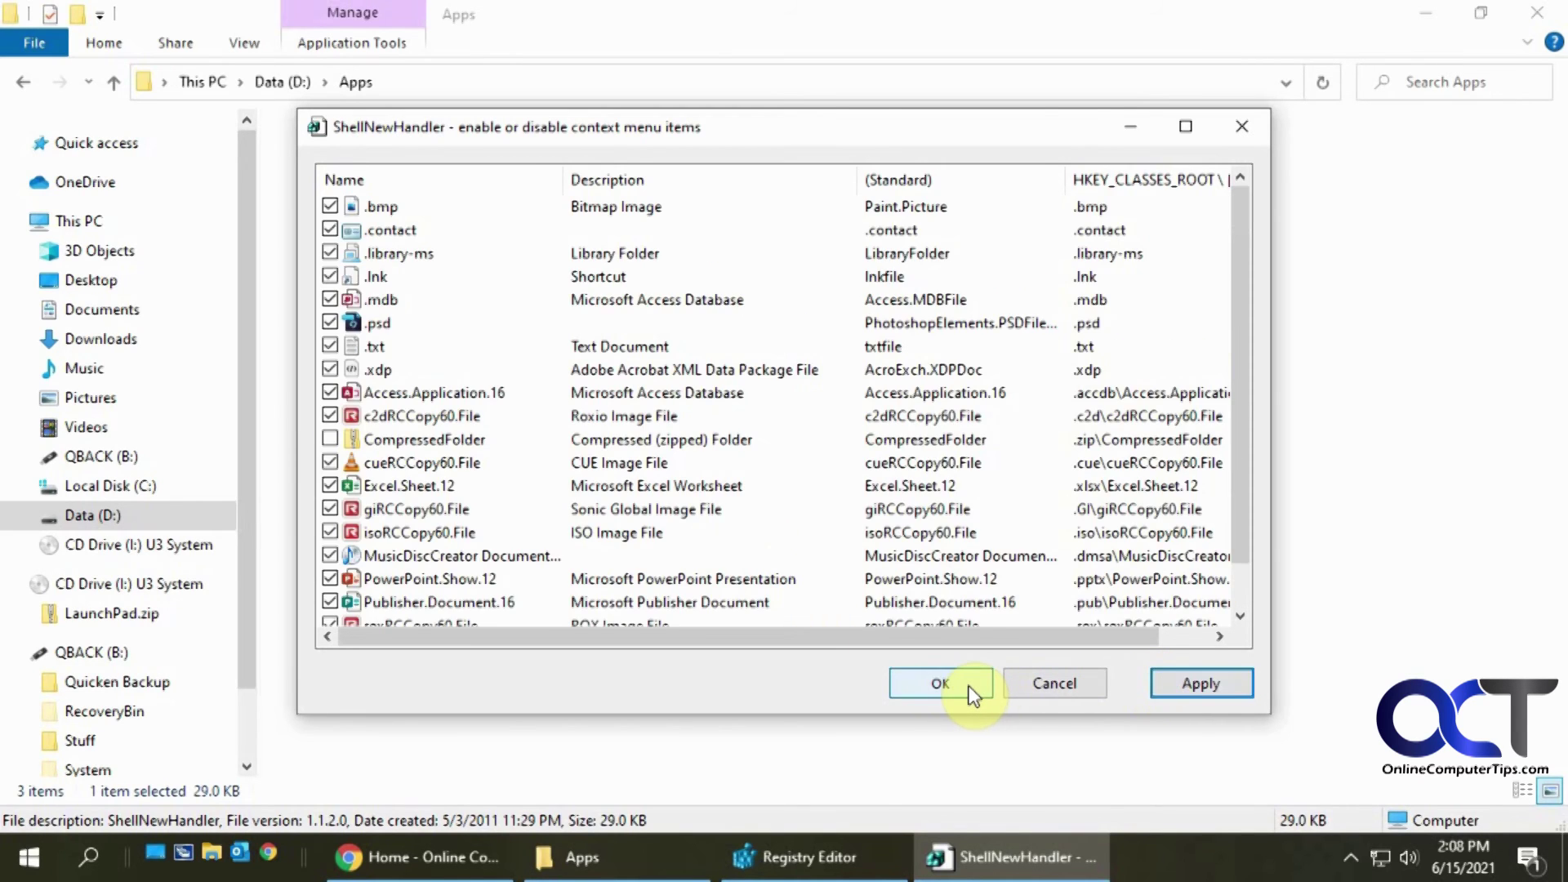
{"action": "left_click", "coordinate": [966, 685]}
Check the Apps folder's New menu to confirm Compressed (zipped) Folder is missing
{"action": "right_click", "coordinate": [949, 534]}
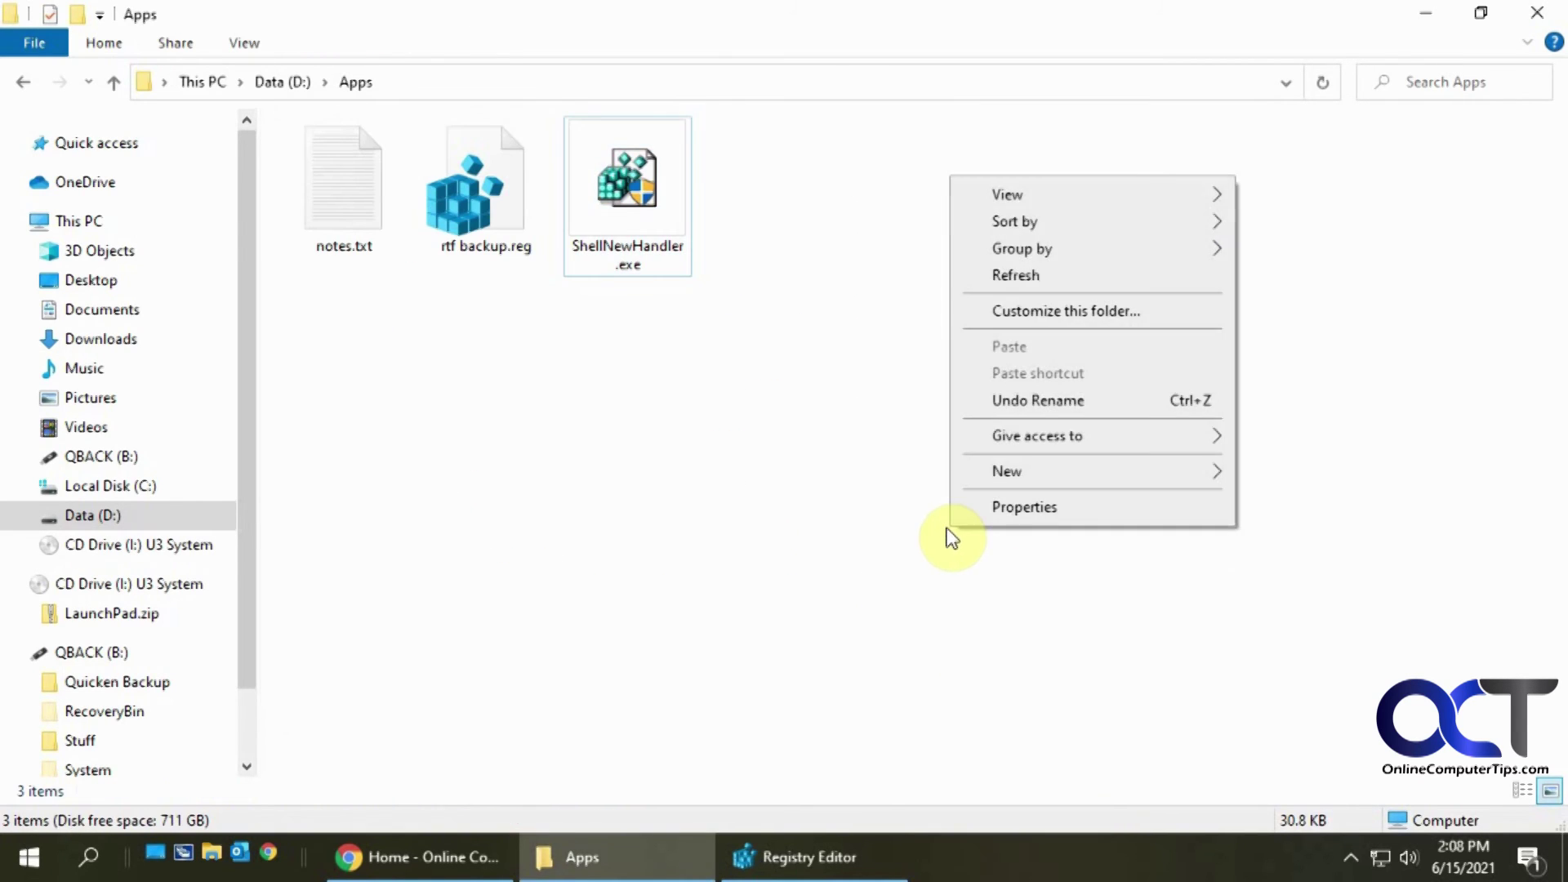
{"action": "mouse_move", "coordinate": [993, 469]}
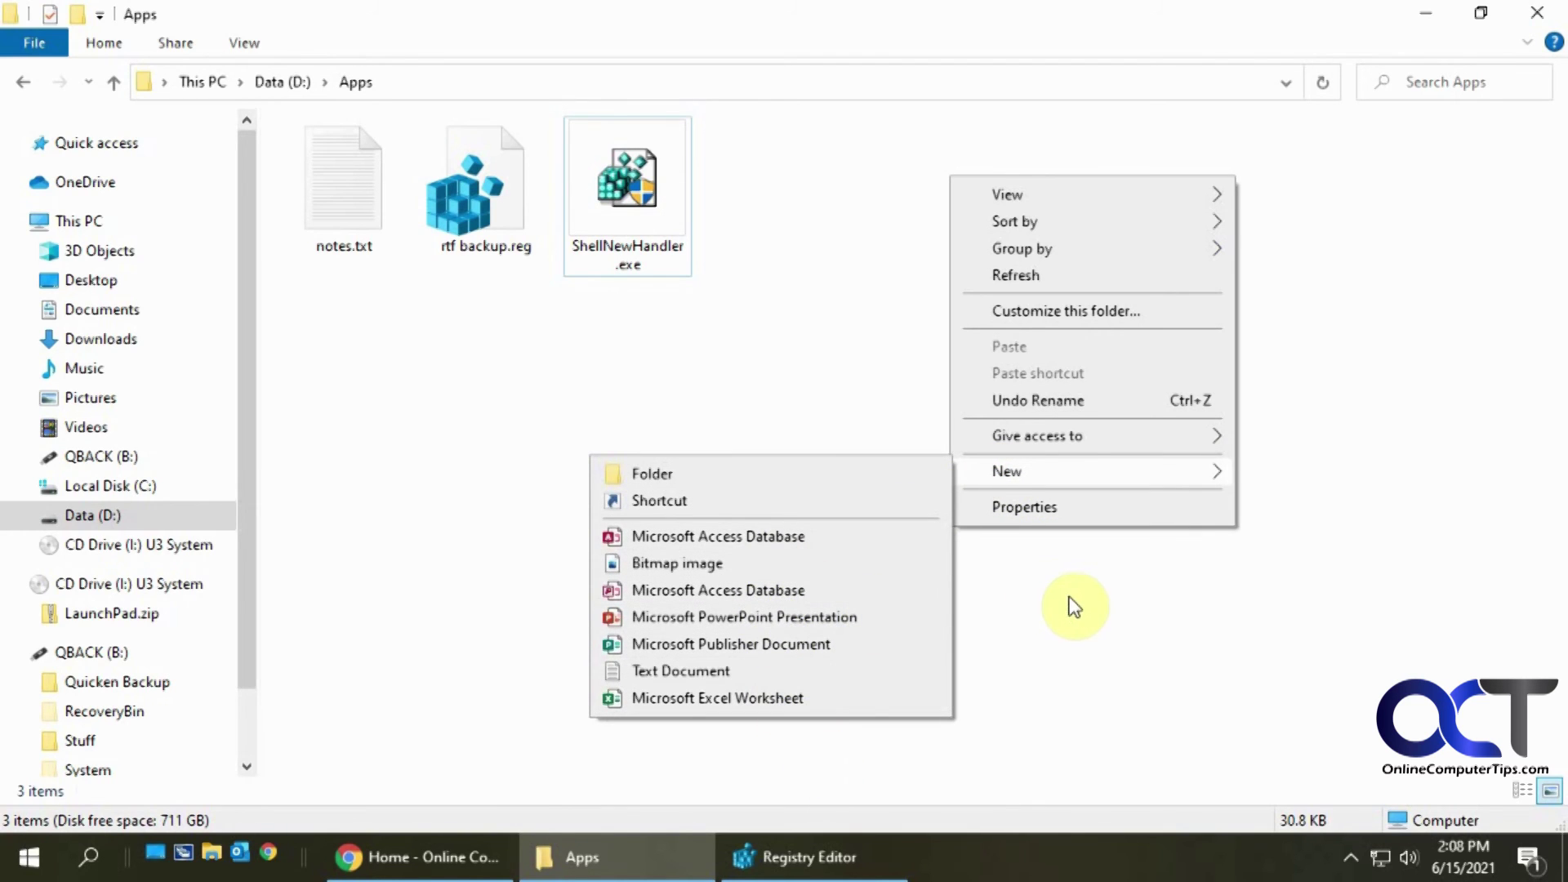
{"action": "left_click", "coordinate": [1043, 631]}
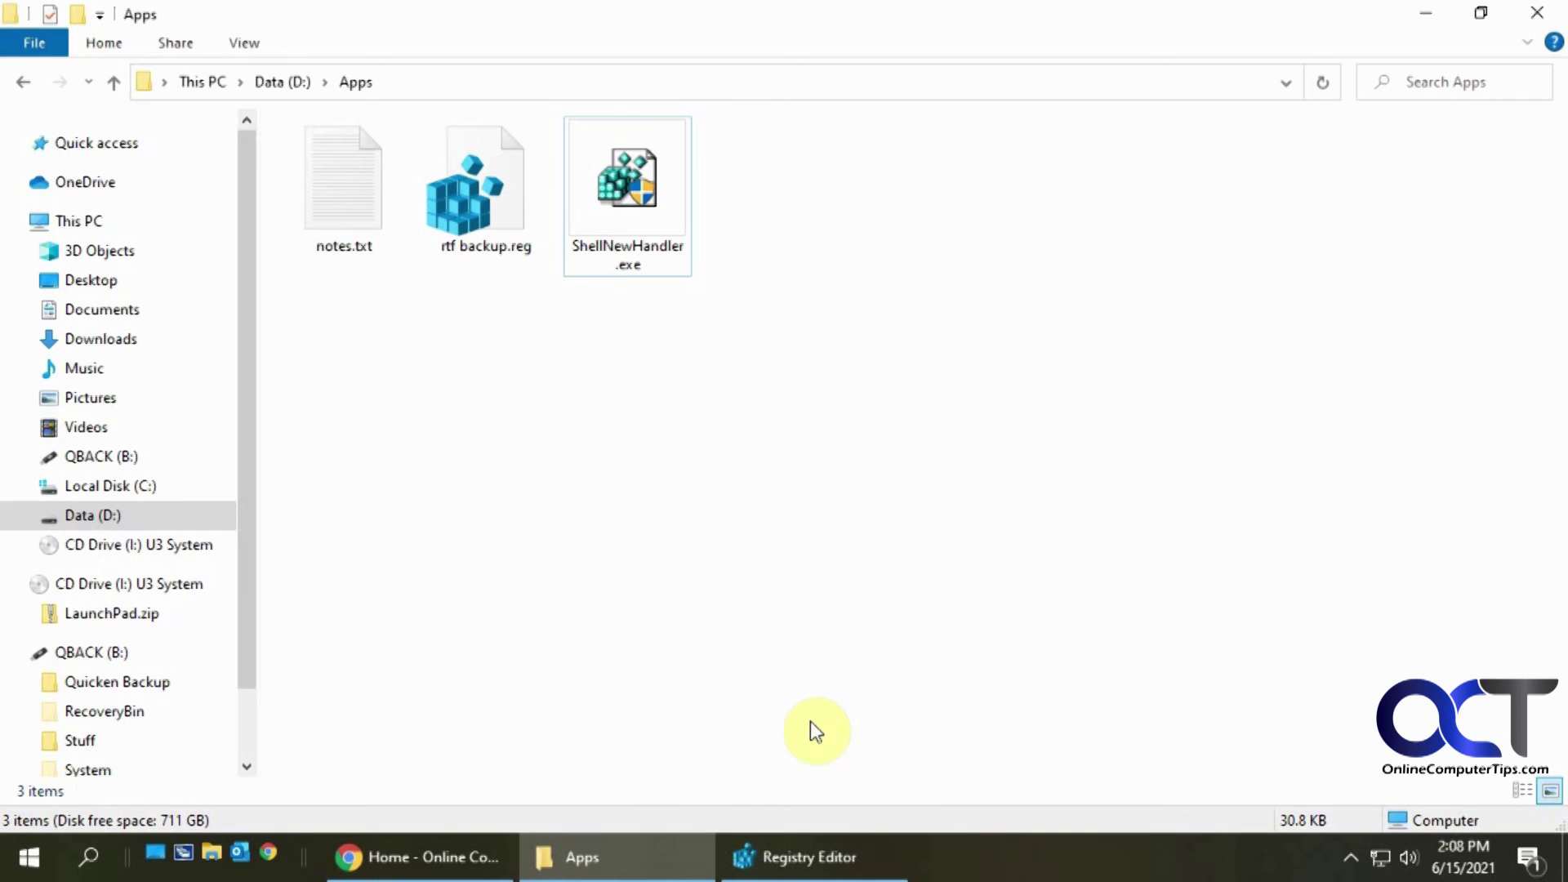
Rerun ShellNewHandler.exe and apply the re-enabled CompressedFolder entry, returning to the Apps window
{"action": "left_click", "coordinate": [605, 237]}
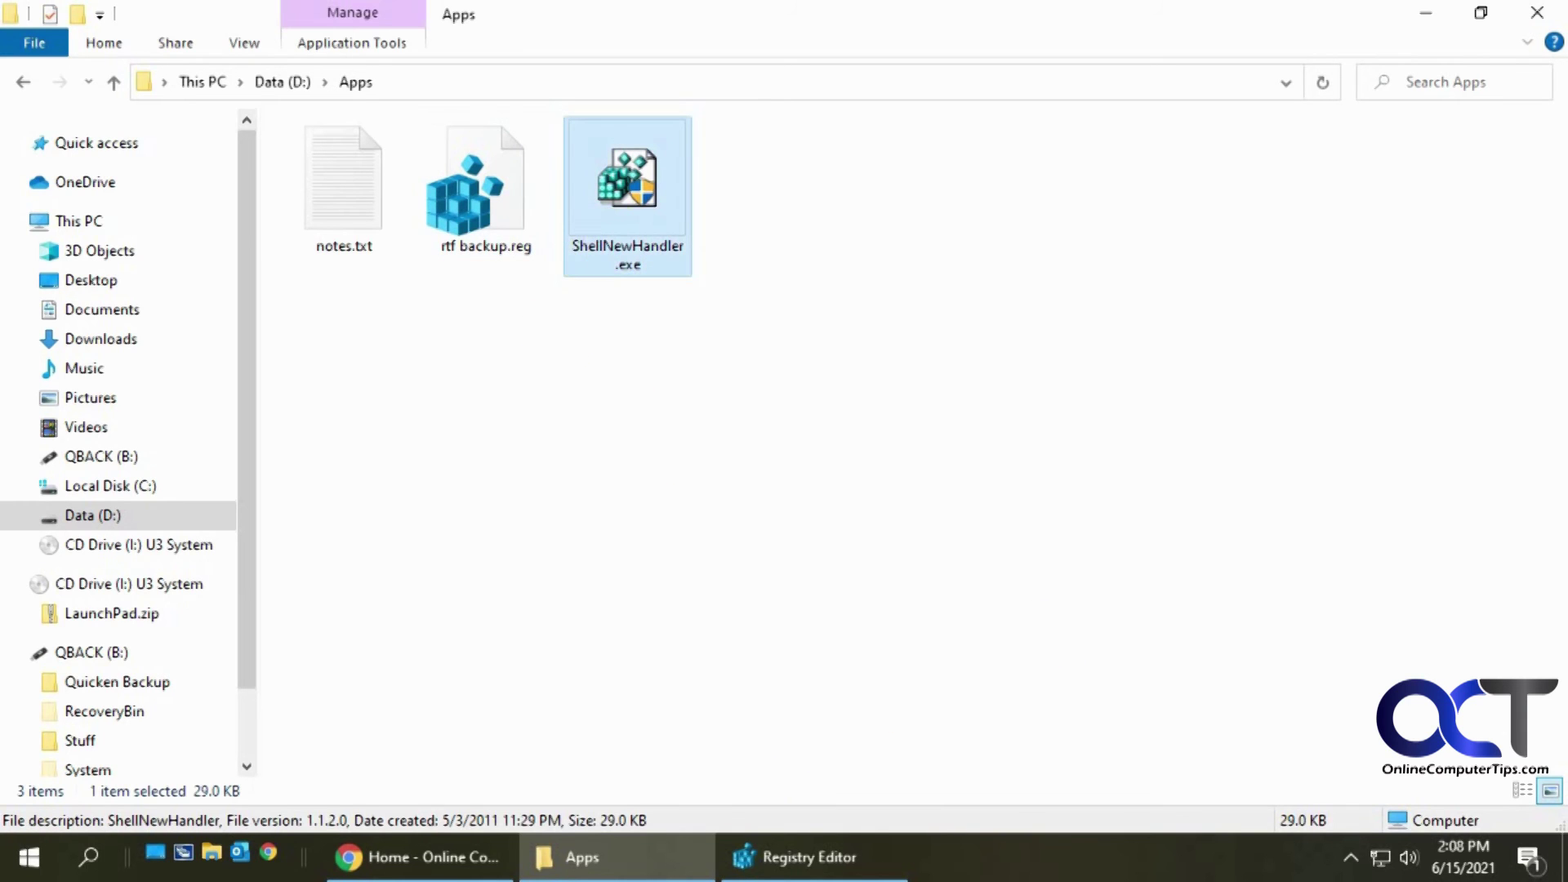
{"action": "key", "text": "Return"}
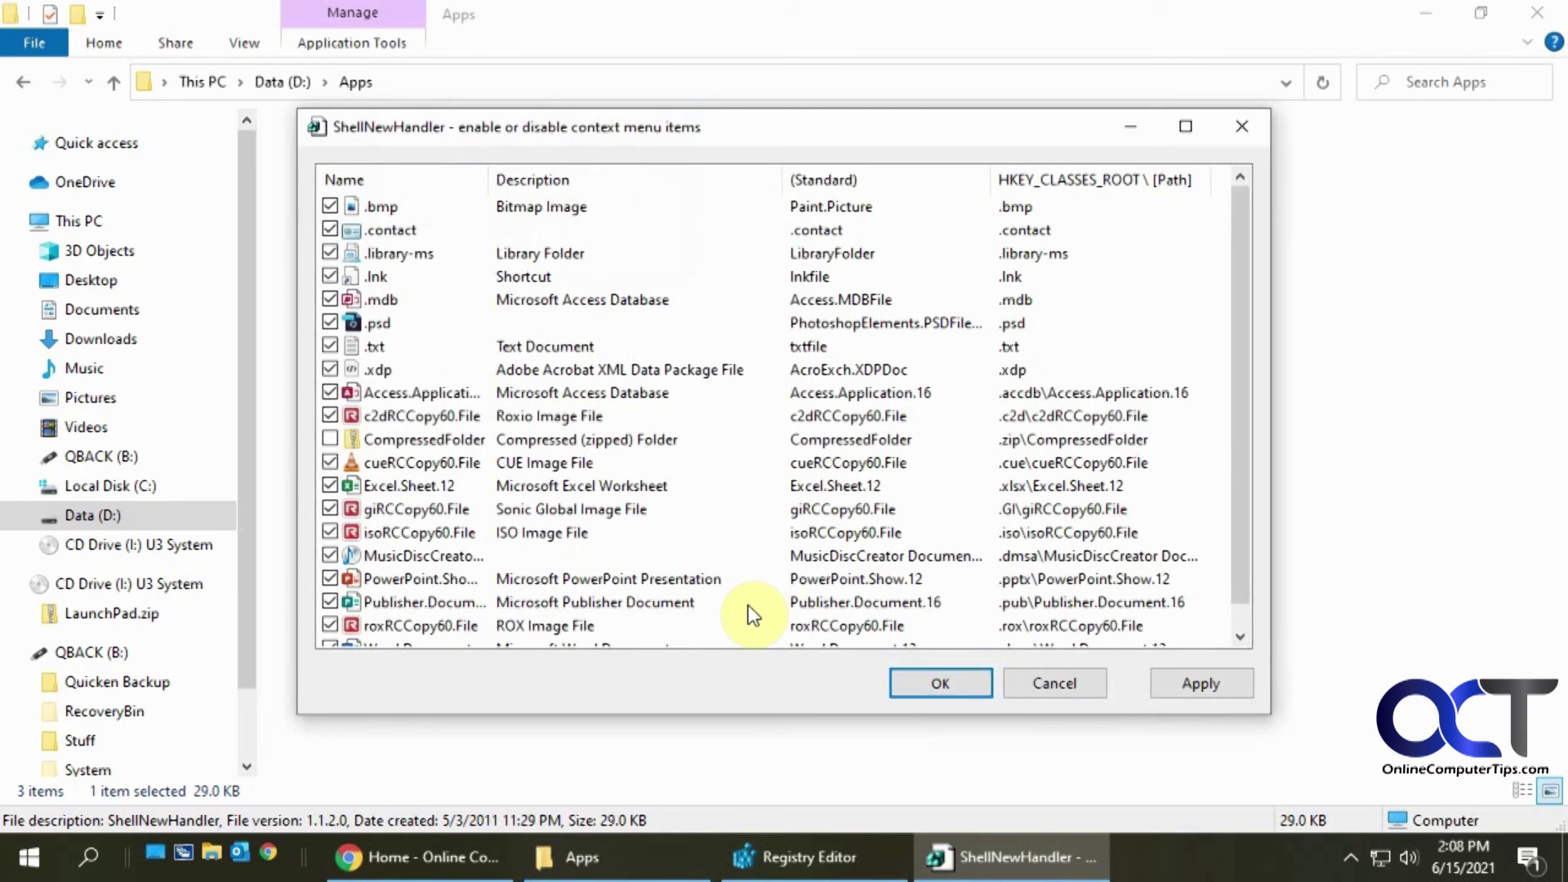
{"action": "left_click", "coordinate": [1168, 690]}
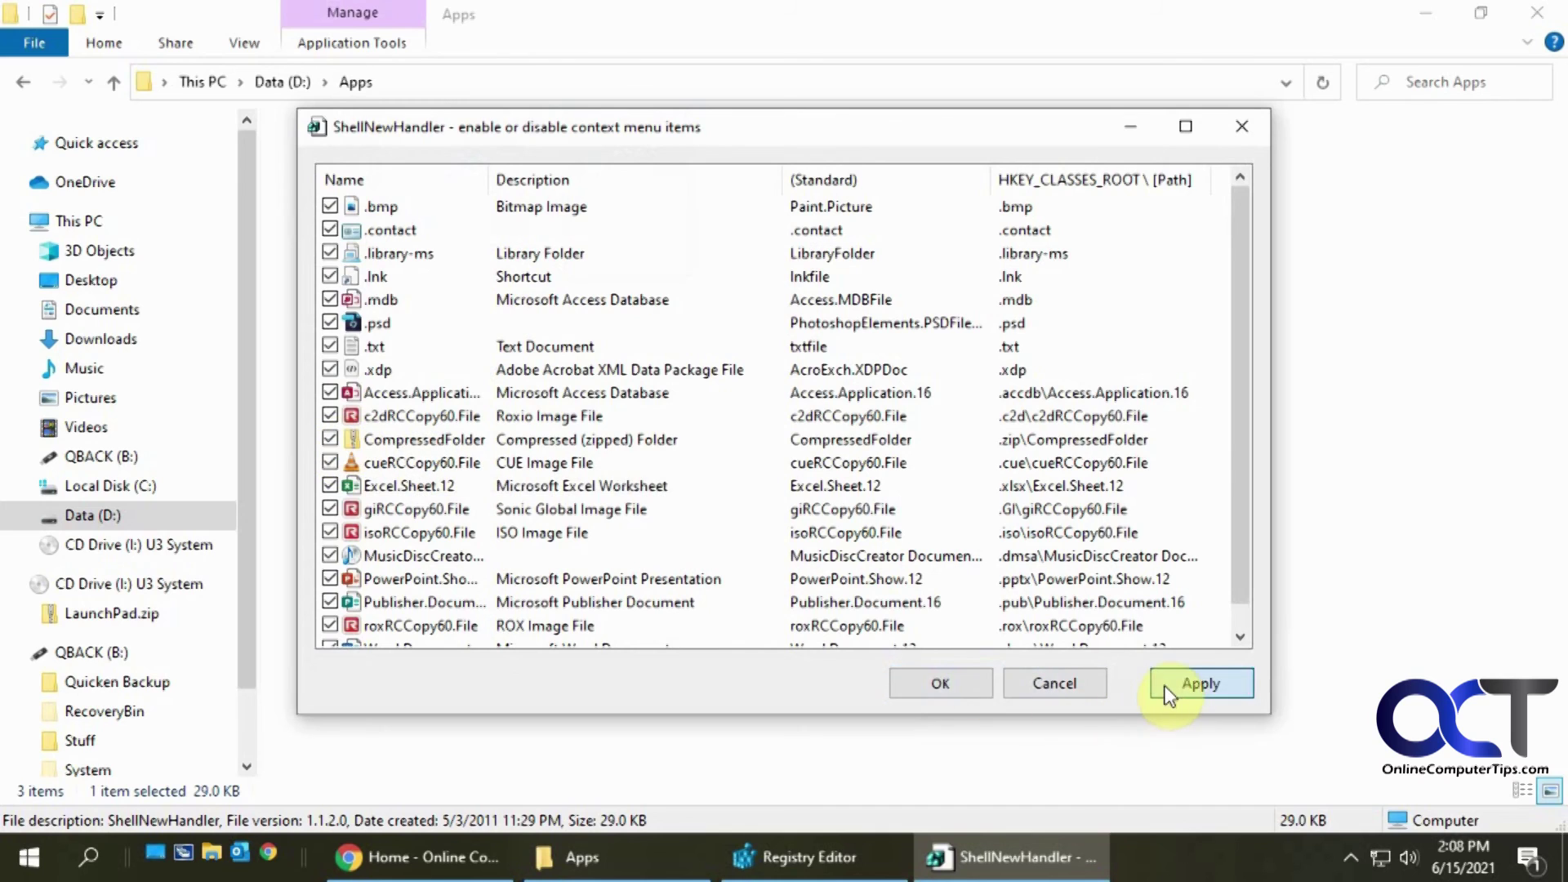
{"action": "left_click", "coordinate": [1060, 781]}
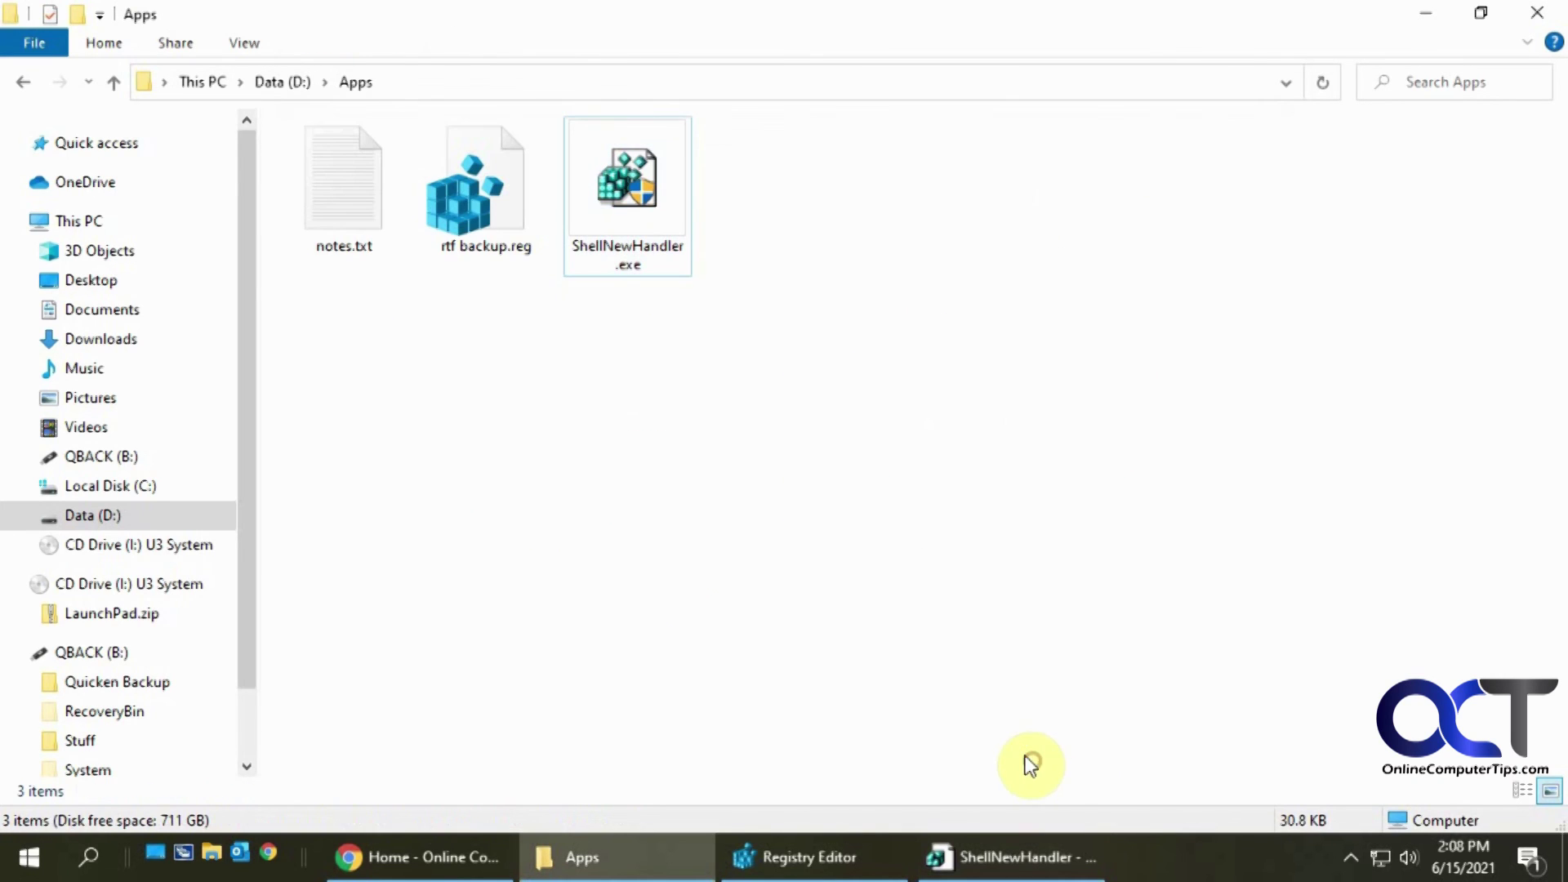
{"action": "right_click", "coordinate": [891, 535]}
{"action": "mouse_move", "coordinate": [931, 484]}
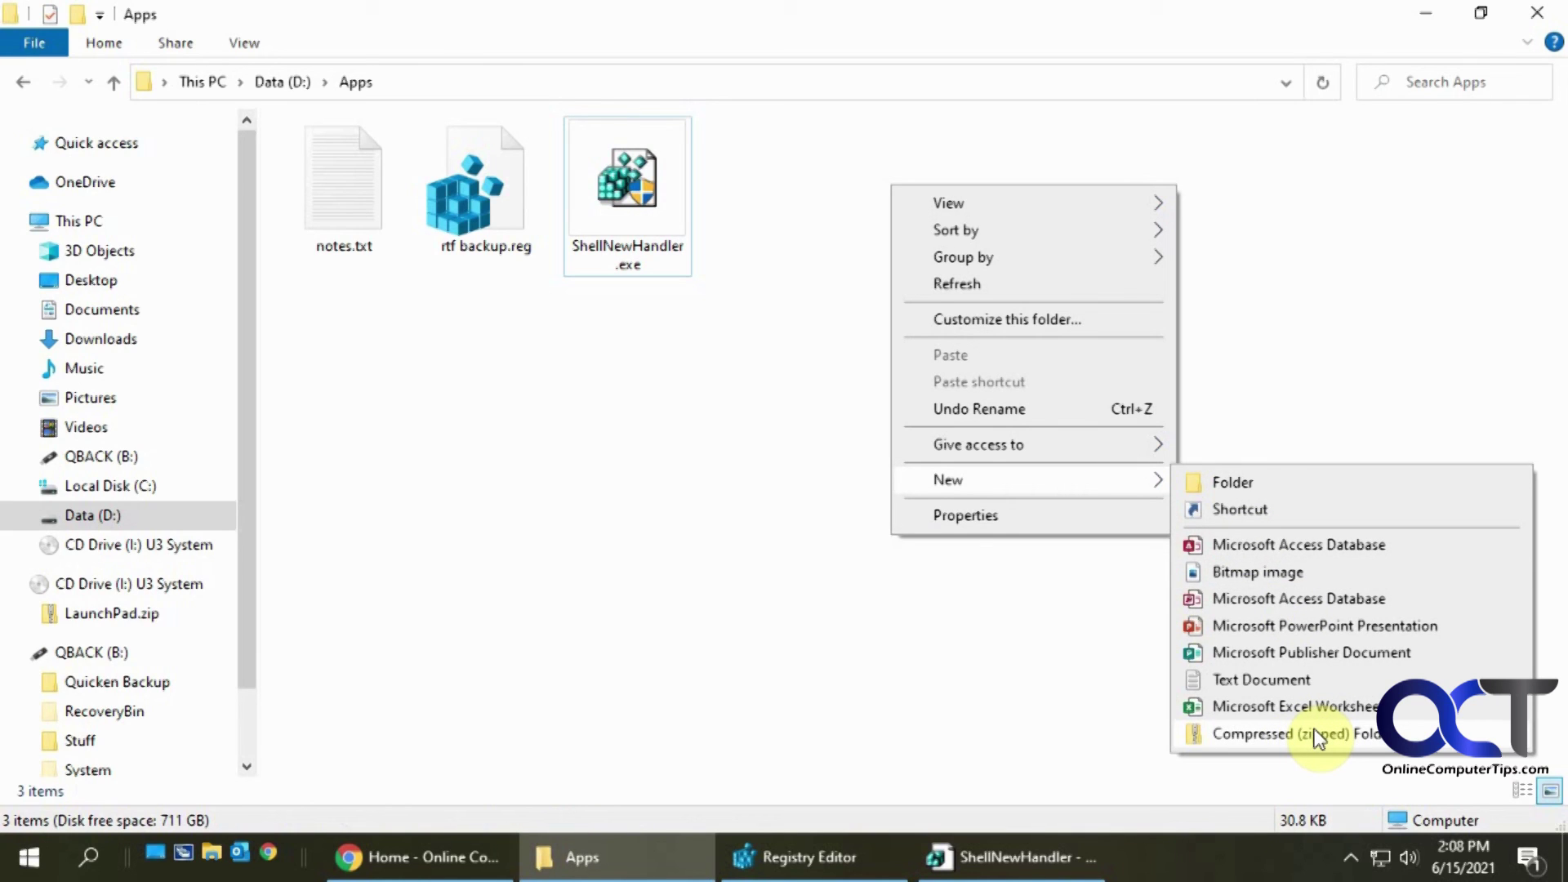
{"action": "left_click", "coordinate": [741, 536]}
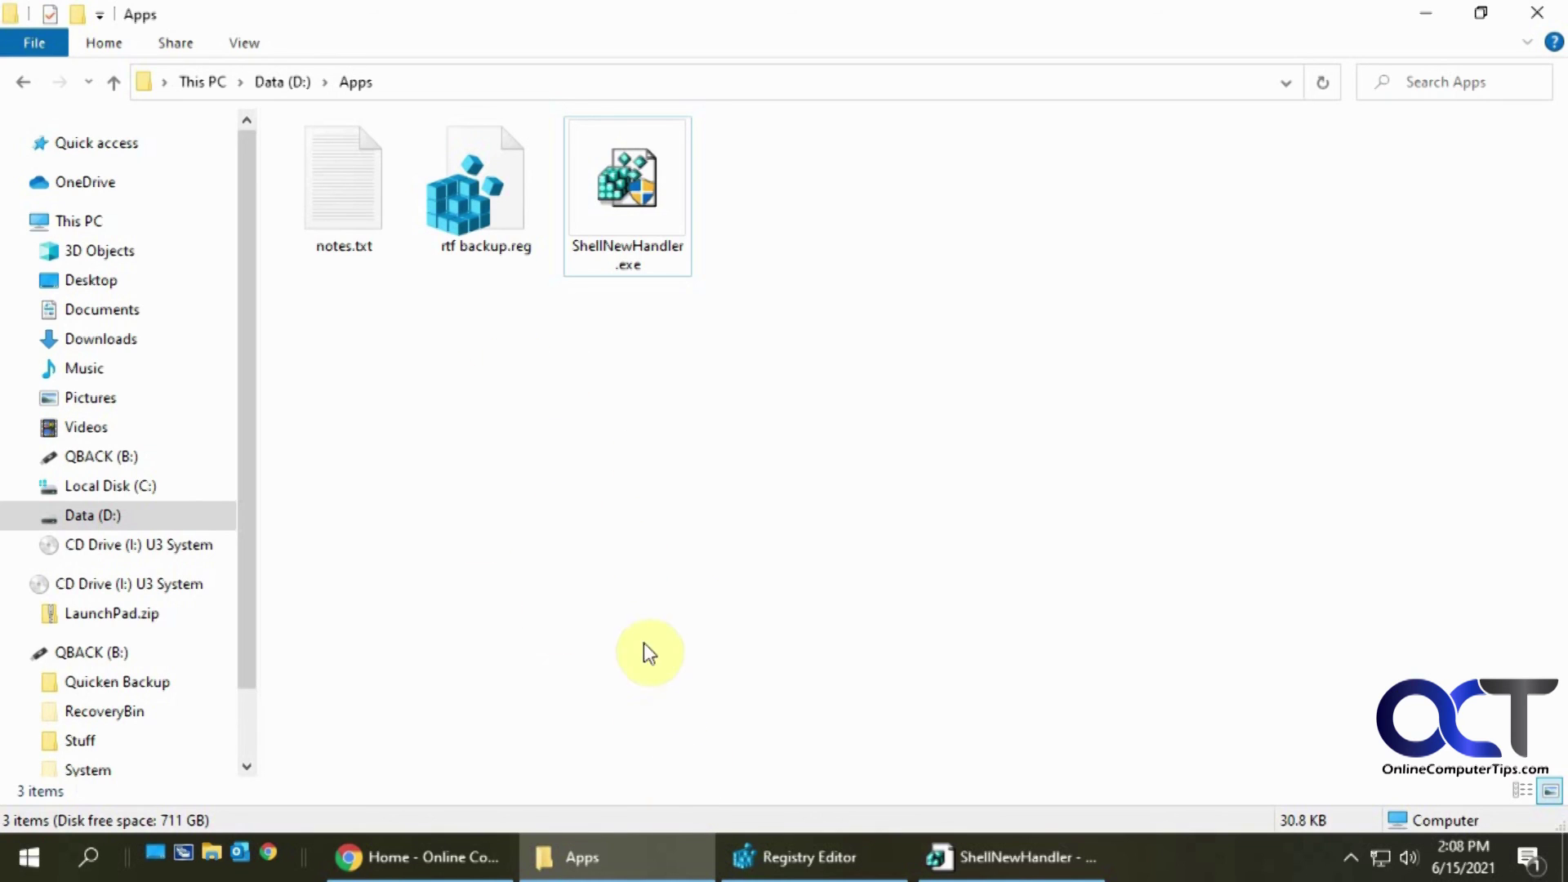
{"action": "left_click", "coordinate": [814, 848]}
Select HKEY_CLASSES_ROOT in Registry Editor, then bring ShellNewHandler's entry list forward and review it
{"action": "left_click_drag", "start_coordinate": [407, 169], "coordinate": [405, 102]}
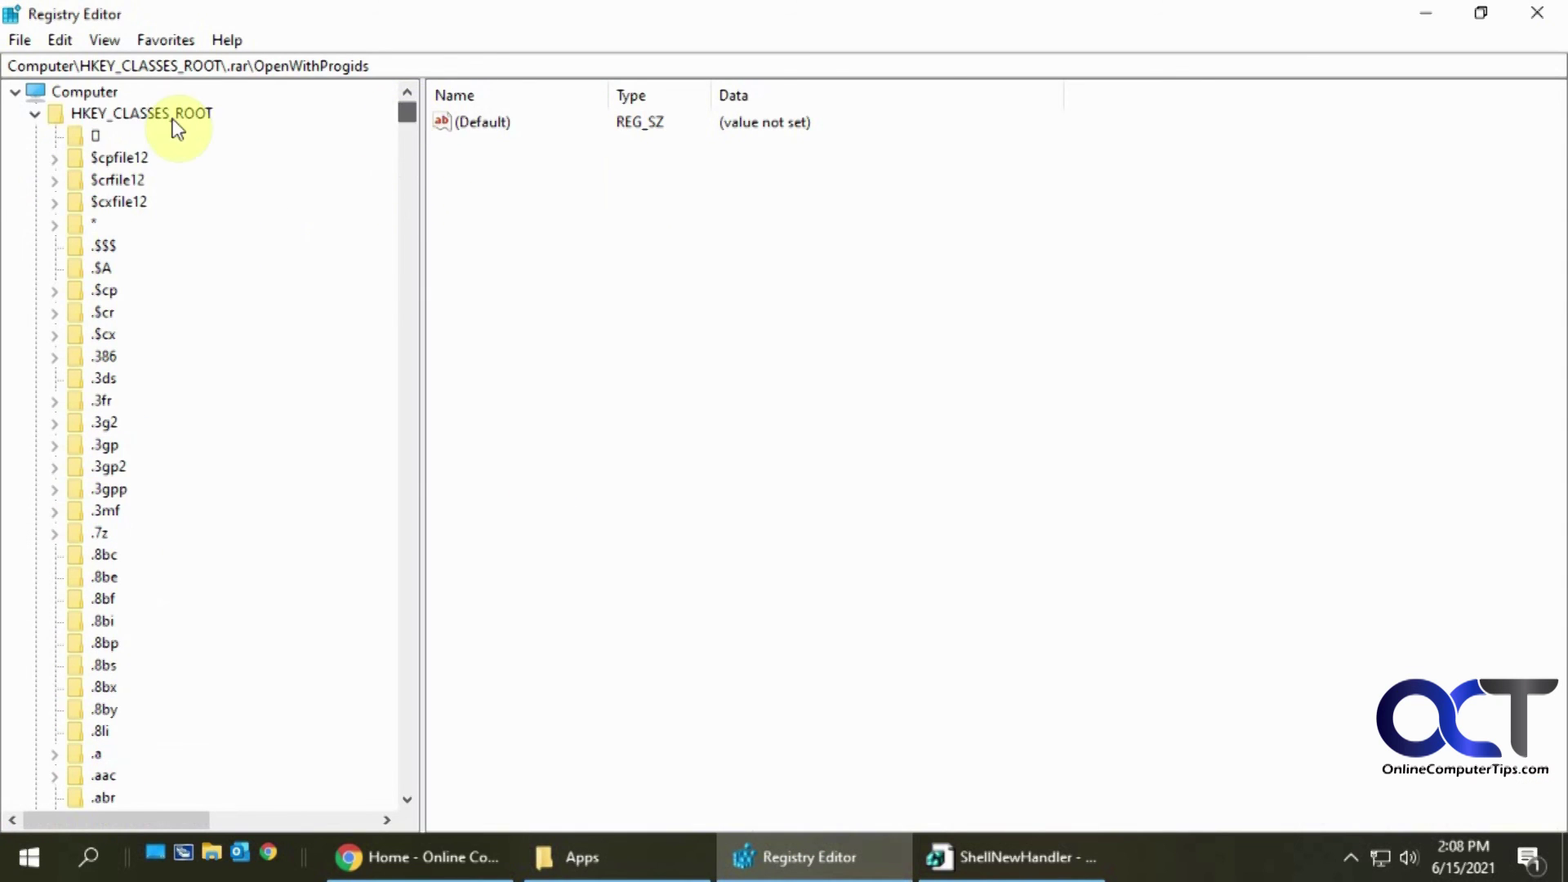
{"action": "left_click", "coordinate": [129, 116]}
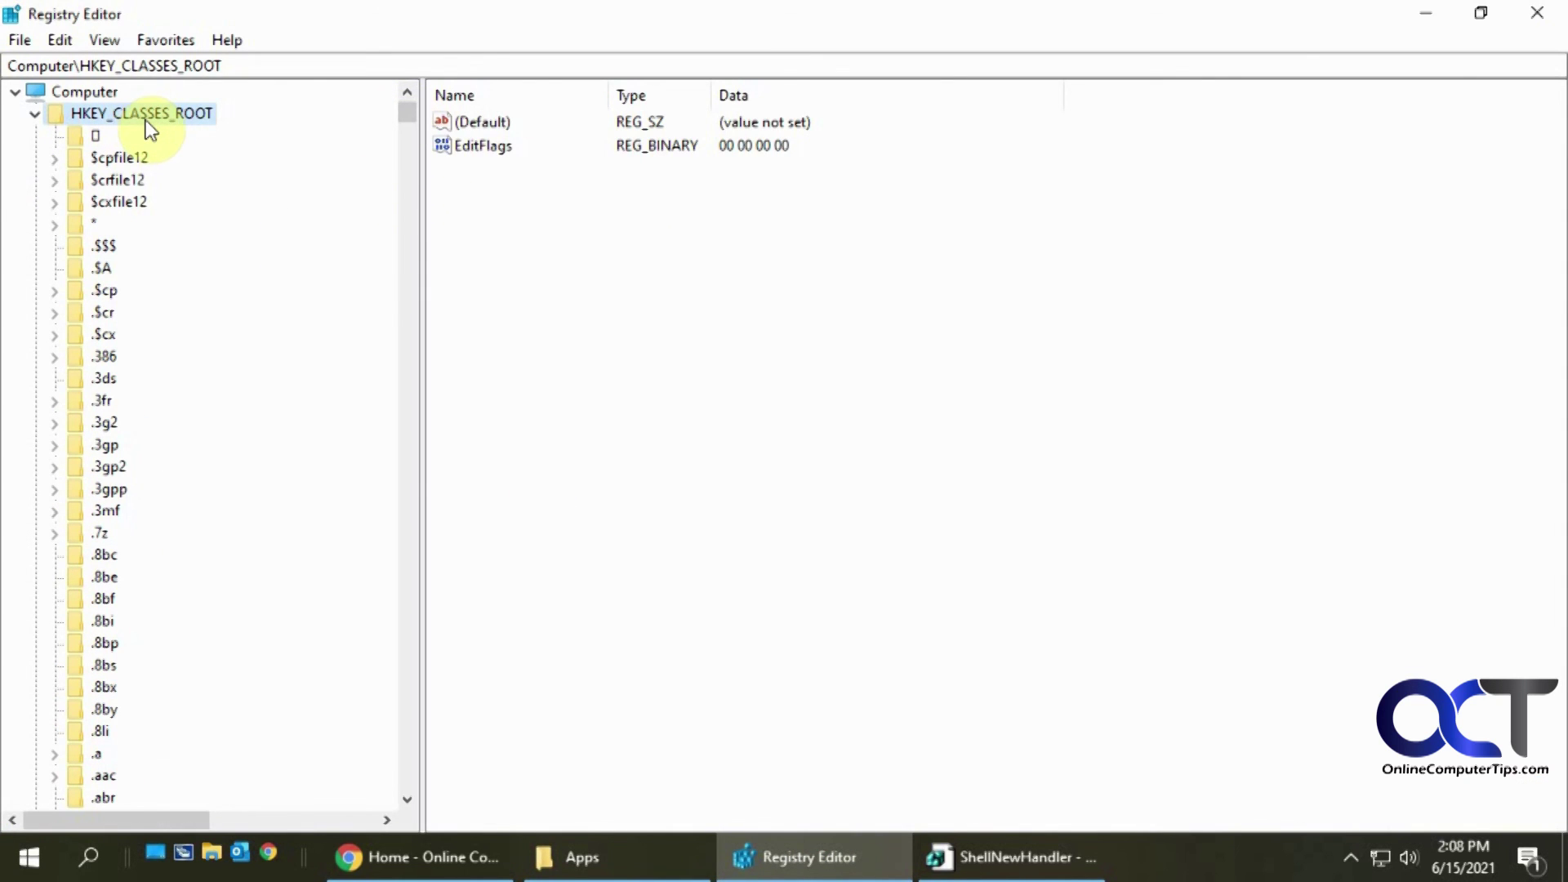
{"action": "left_click", "coordinate": [1024, 863]}
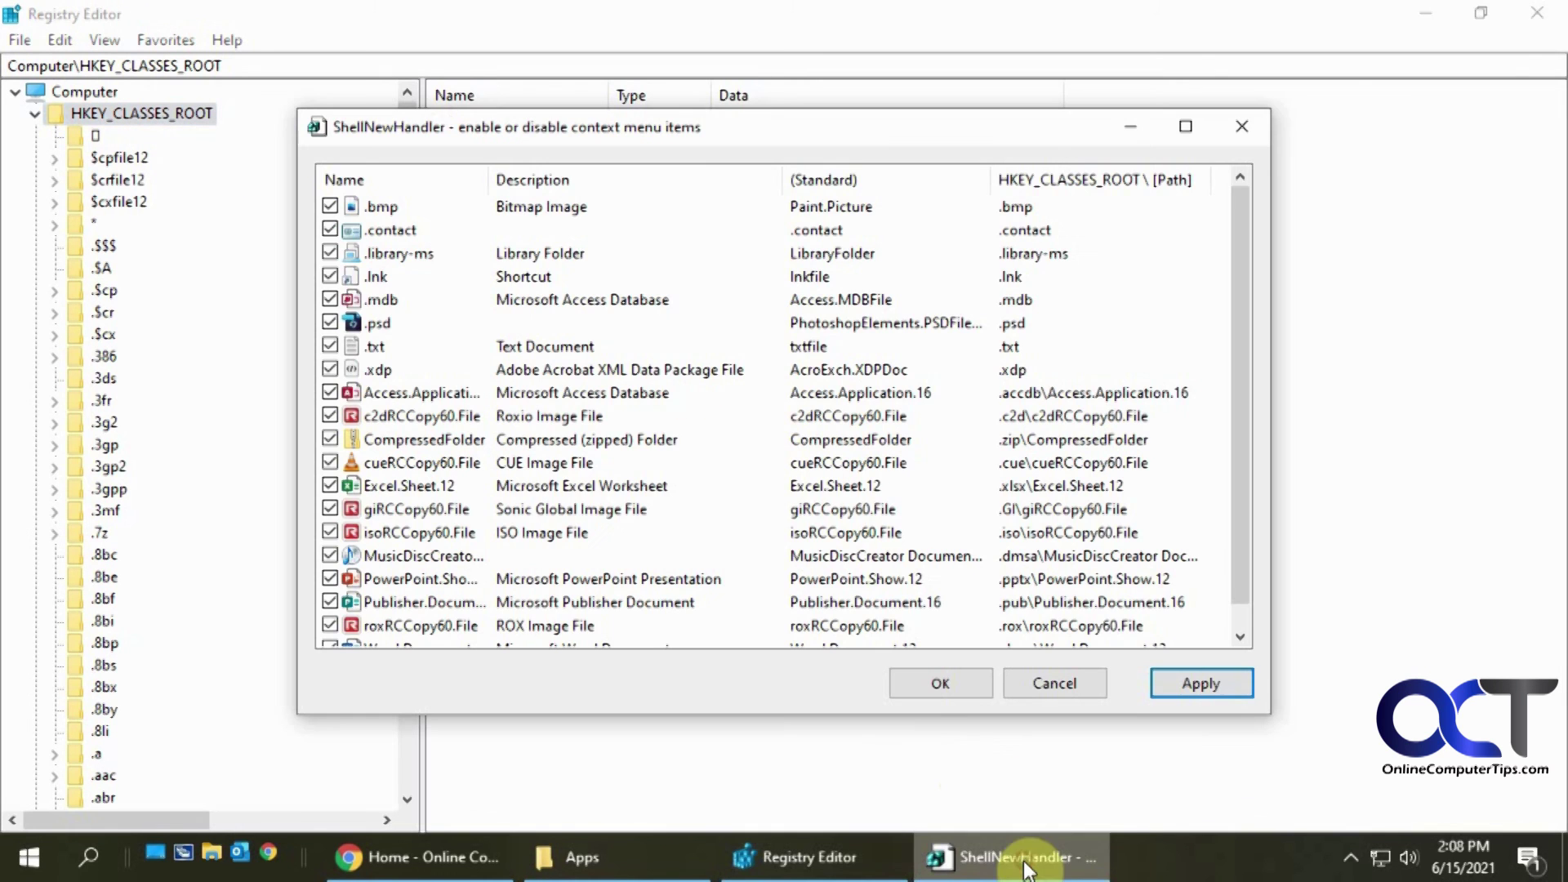
{"action": "scroll", "coordinate": [354, 412], "scroll_direction": "down", "scroll_amount": 1}
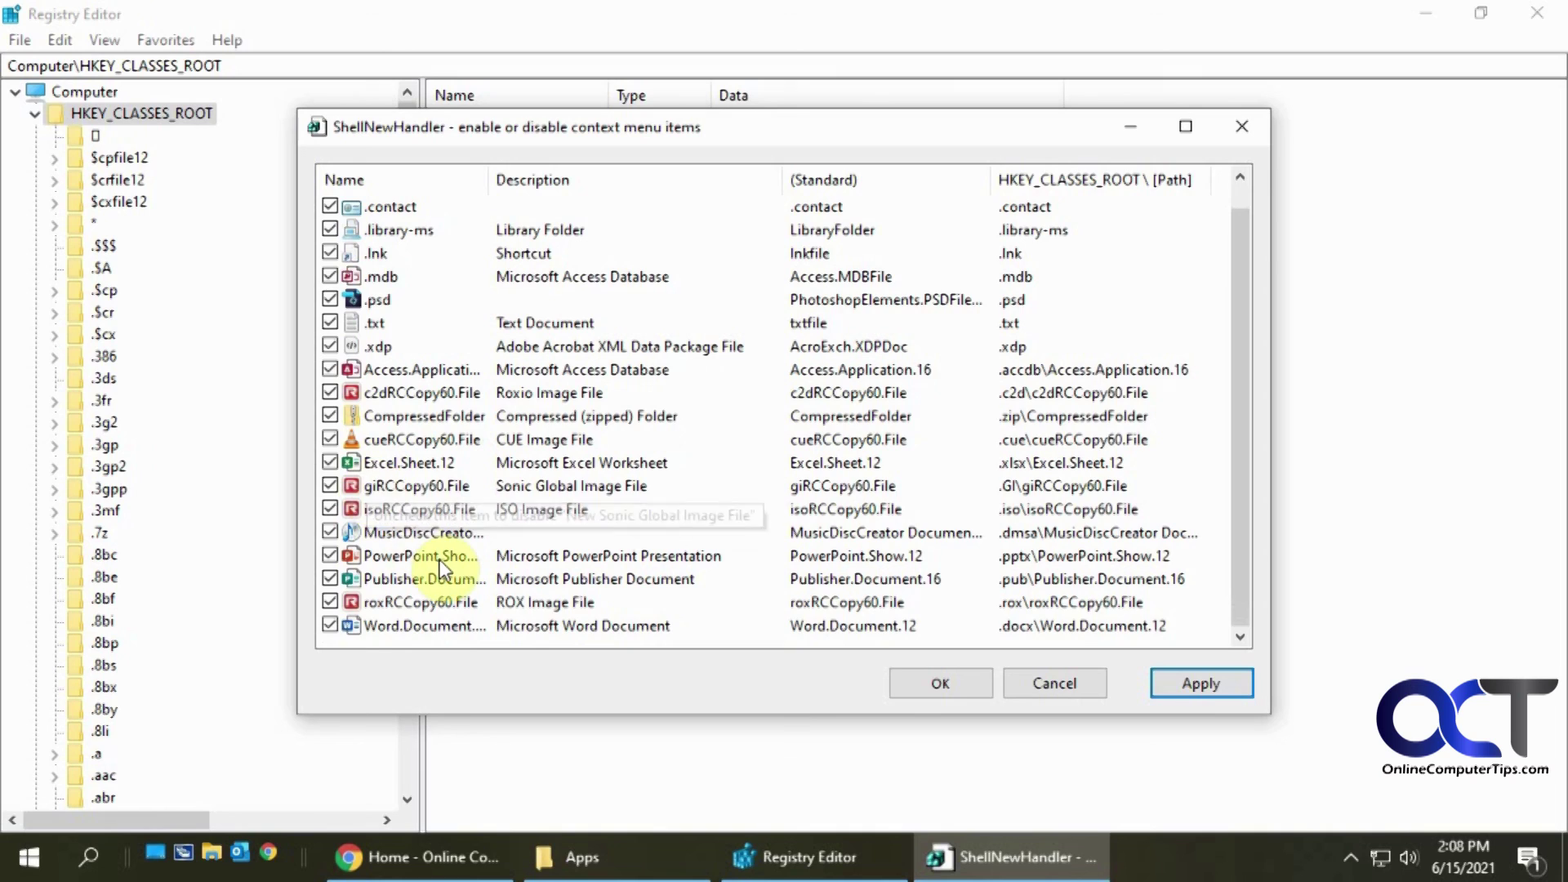
{"action": "scroll", "coordinate": [440, 559], "scroll_direction": "up", "scroll_amount": 1}
{"action": "scroll", "coordinate": [440, 558], "scroll_direction": "down", "scroll_amount": 1}
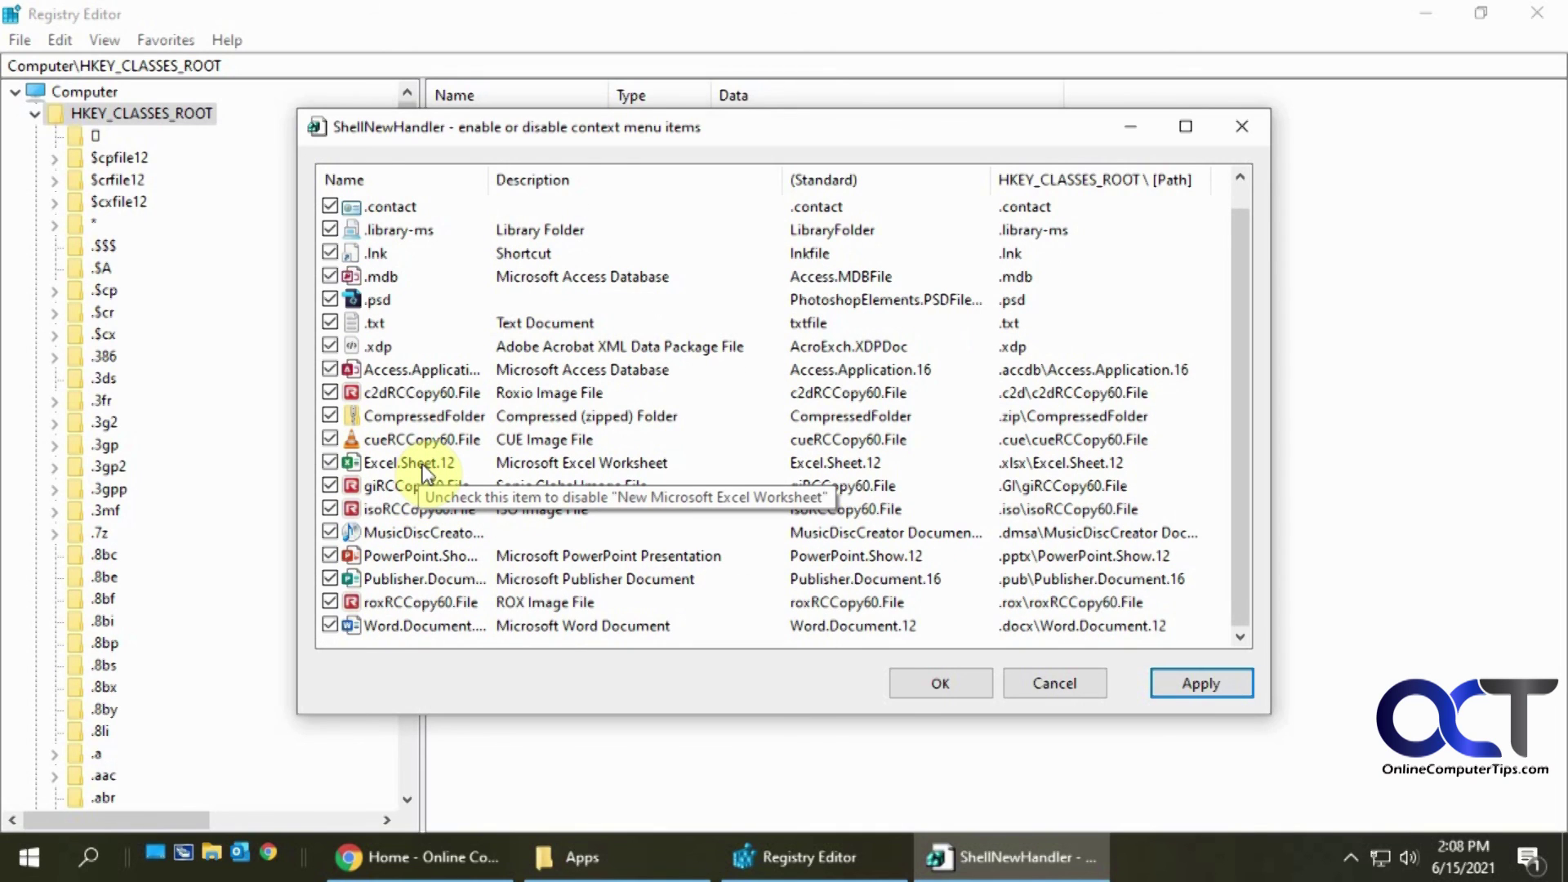